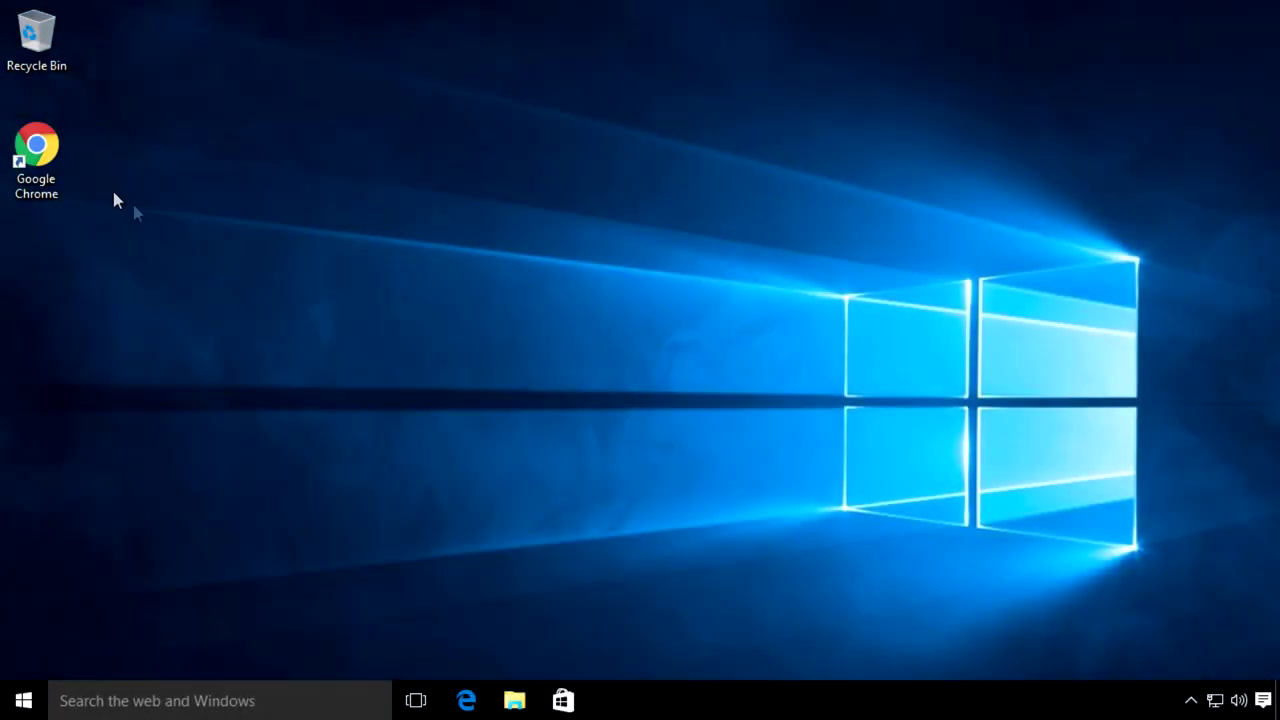
Download the 64-bit 7-Zip installer and the Softmod.Installer.Deluxe.v5.12.Final zip from MEGA in Chrome, blocking the site's file-storage request.
double_click(36, 150)
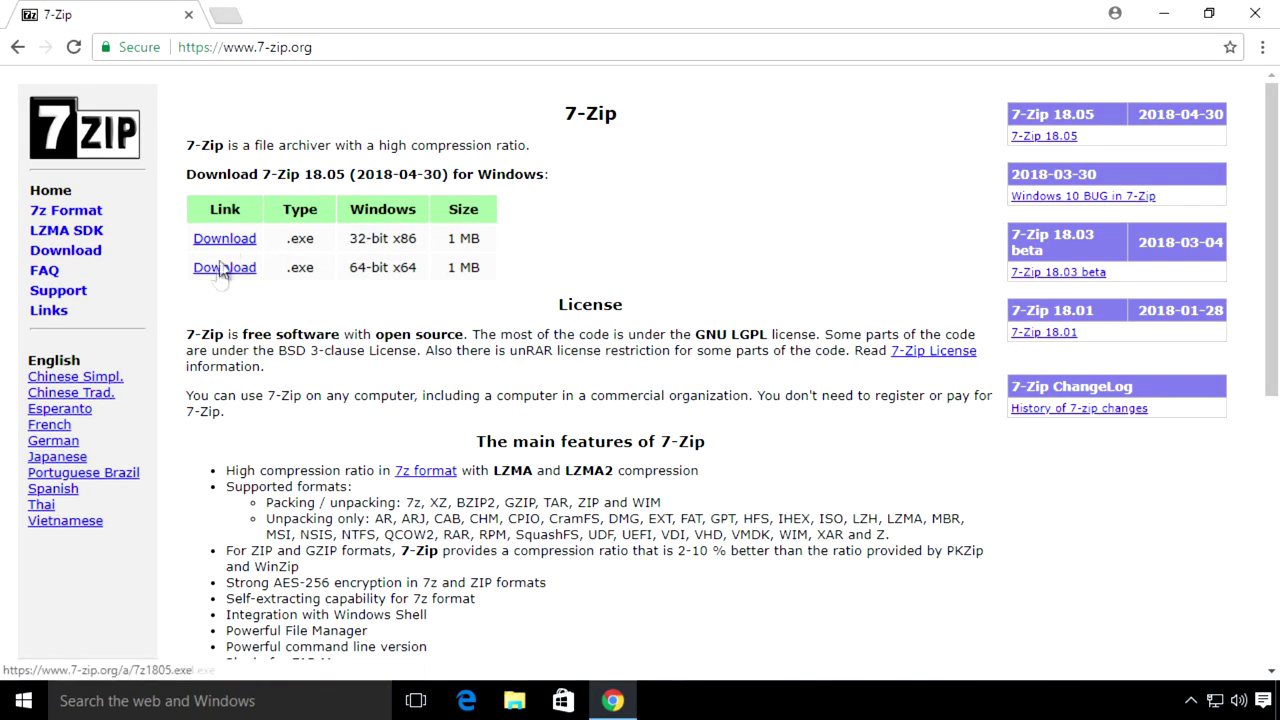
click(217, 272)
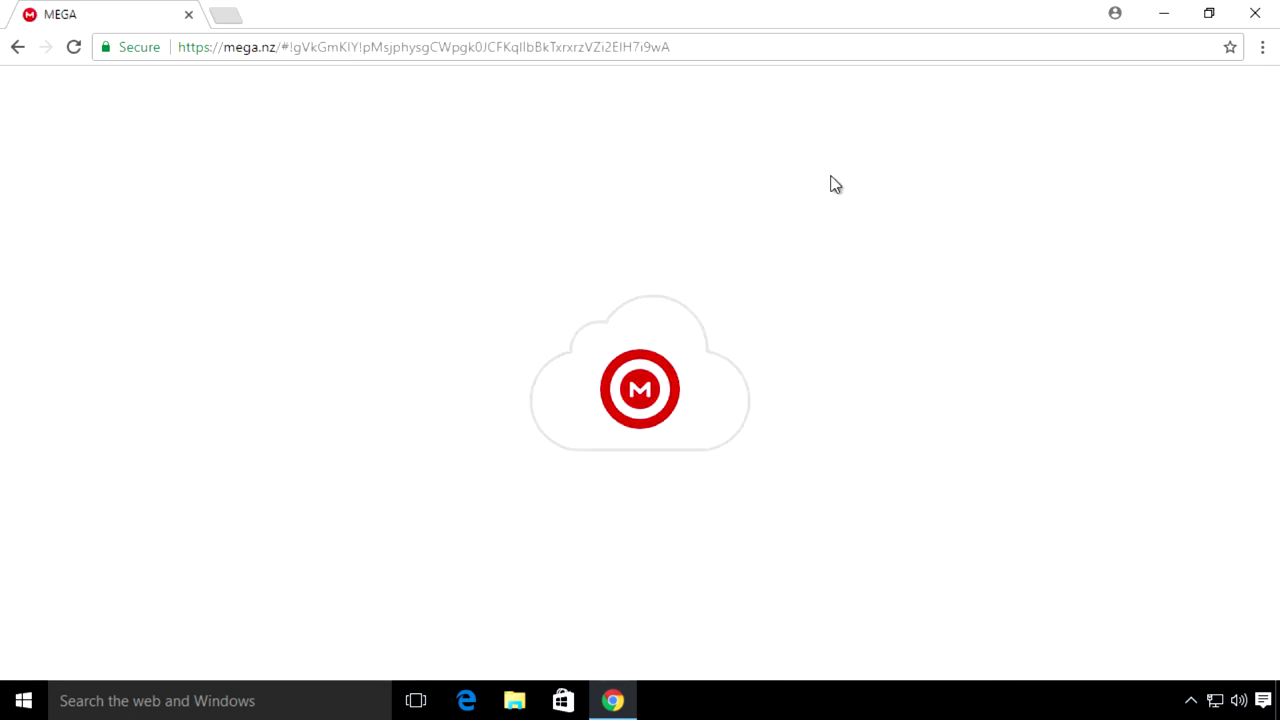
click(506, 363)
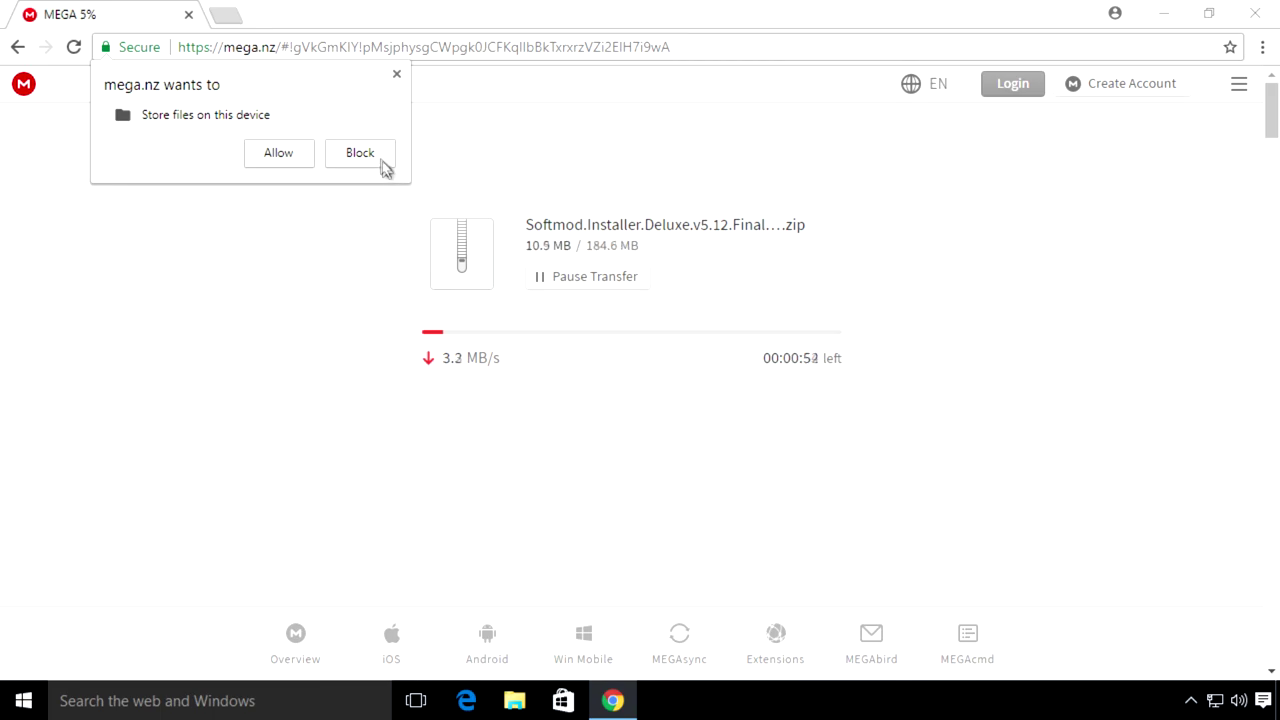
click(360, 153)
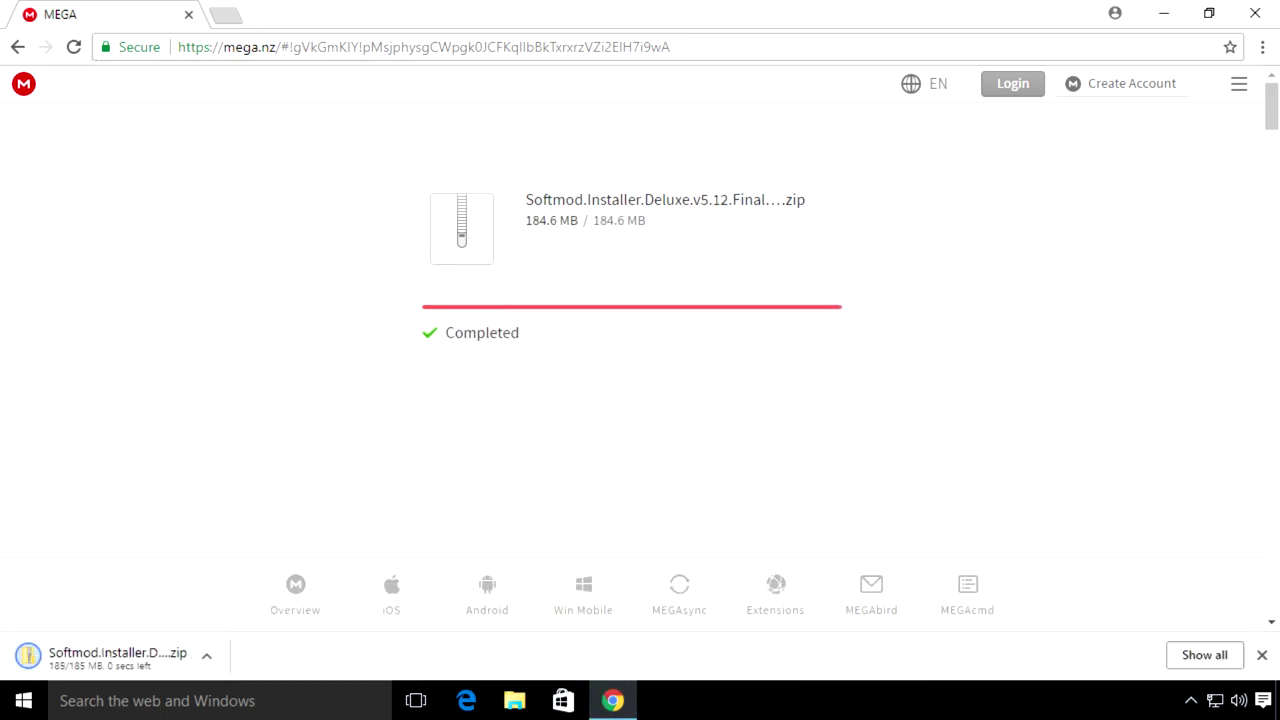
click(1255, 13)
Delete the 7z1805-x64 installer from the Downloads folder in File Explorer.
key(super+e)
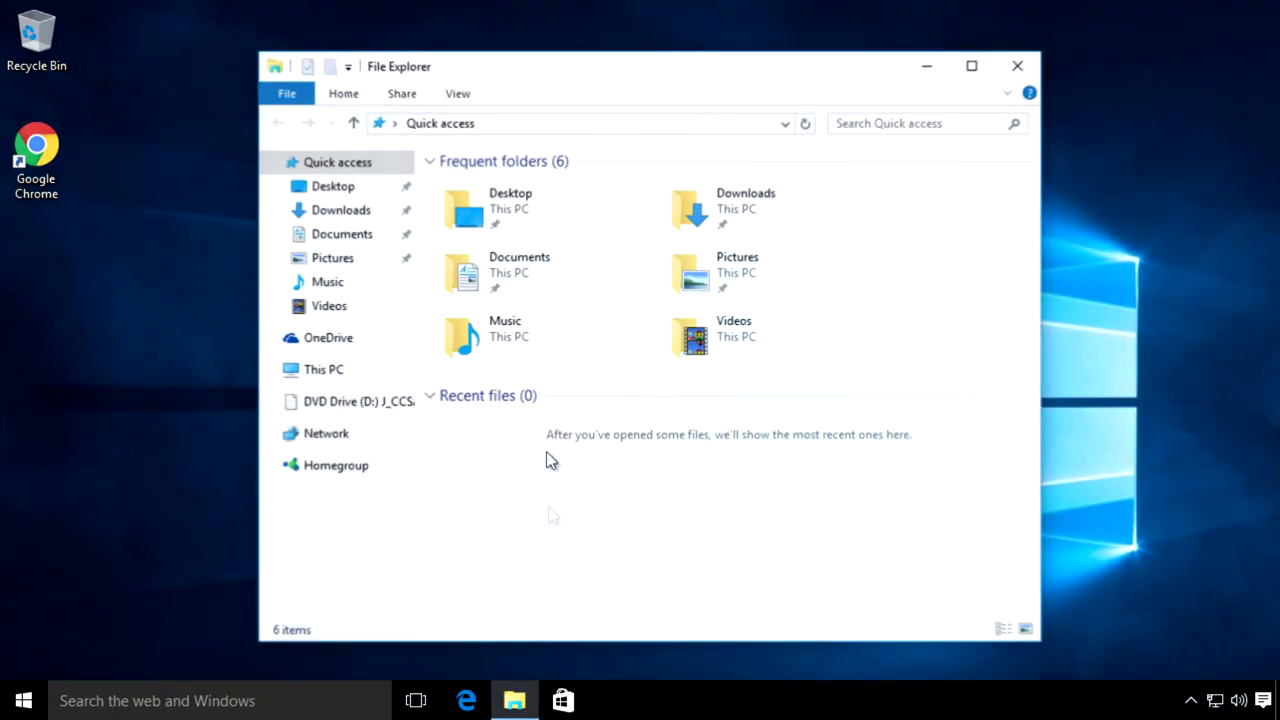
double_click(750, 230)
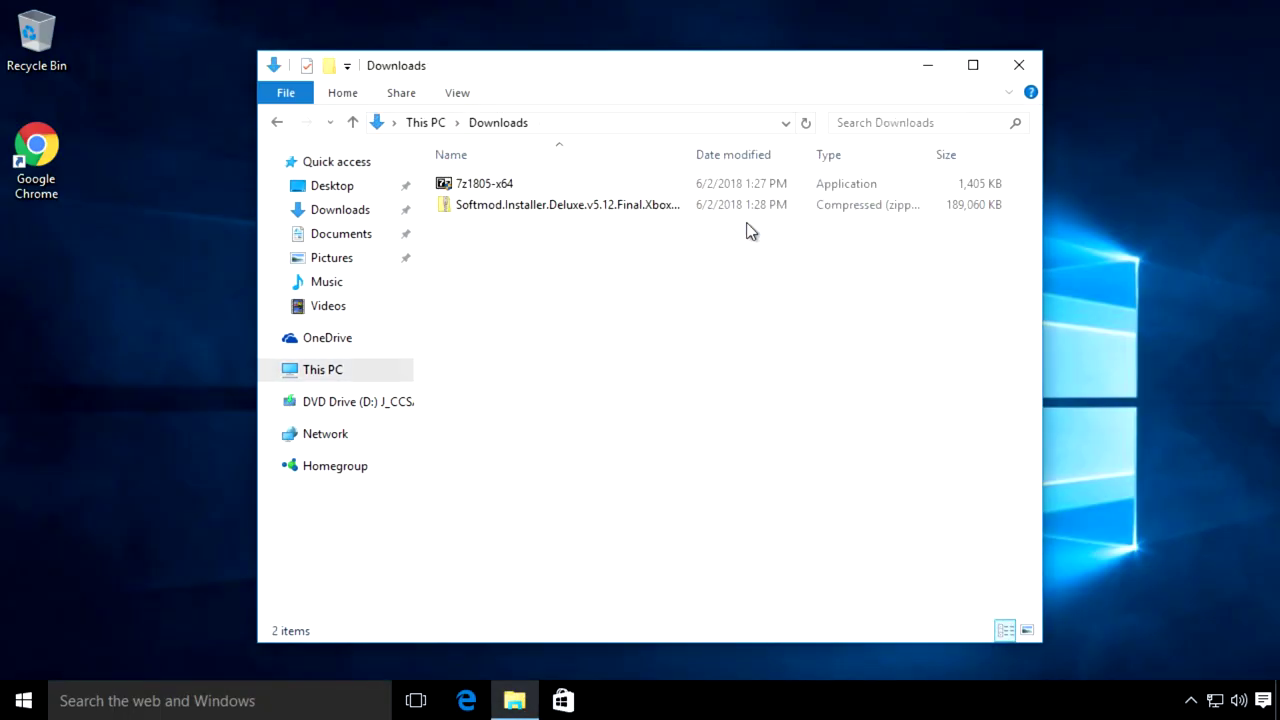
right_click(491, 186)
click(620, 514)
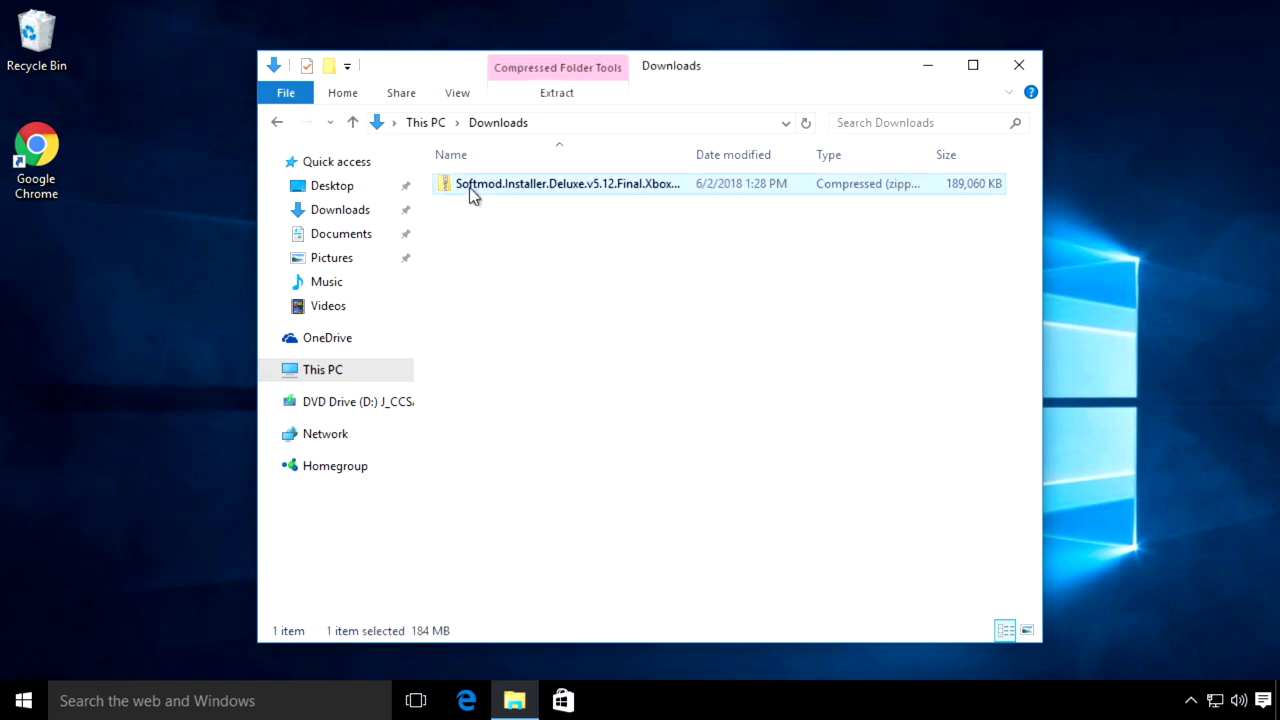
Extract the Softmod.Installer.Deluxe.v5.12.Final.Xbox-Hq zip into Downloads with 7-Zip and delete the archive.
right_click(469, 187)
mouse_move(588, 279)
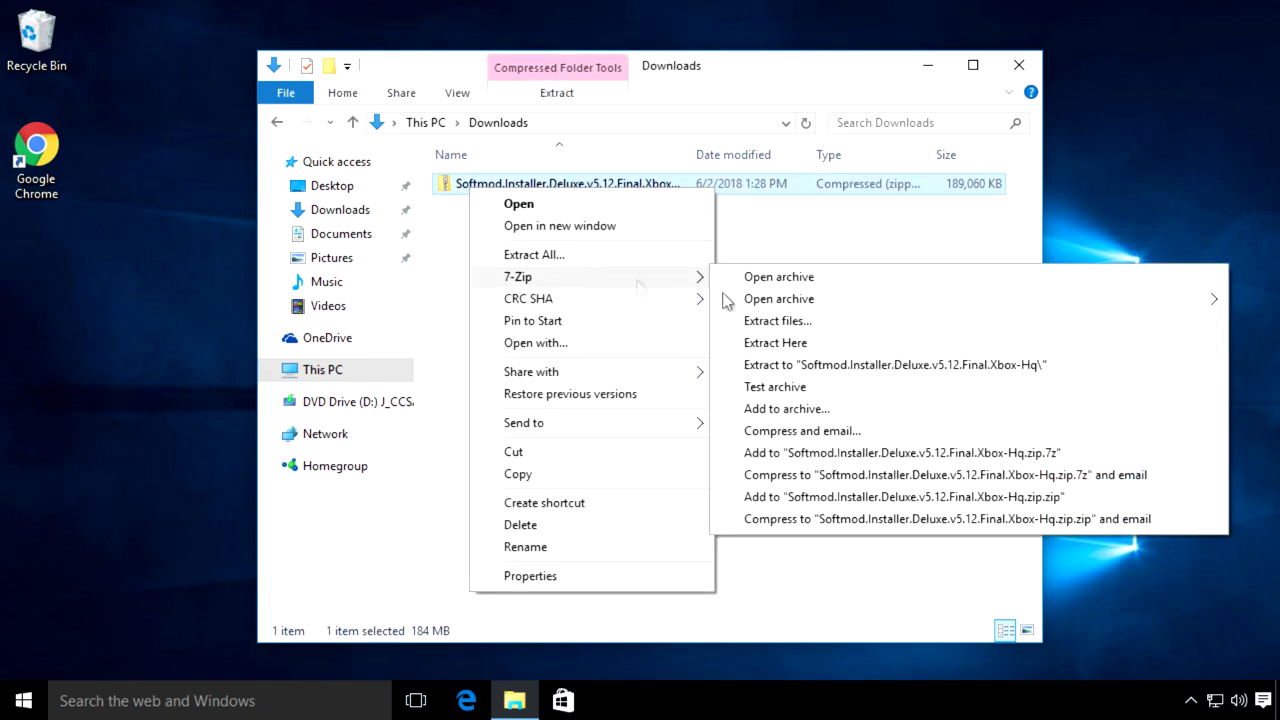
click(826, 344)
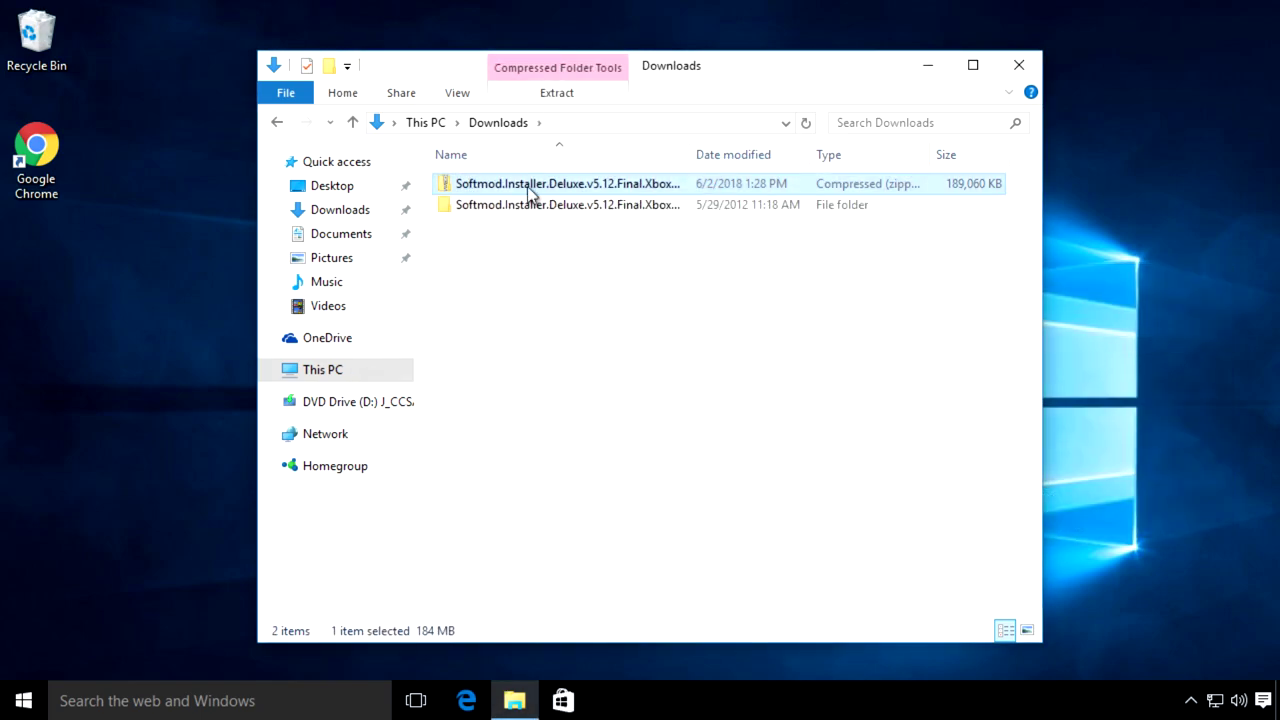
key(Delete)
Decline formatting removable disk E: from This PC and open the extracted Softmod.Installer.Deluxe.v5.12.Final.Xbox-Hq folder in Downloads.
click(320, 372)
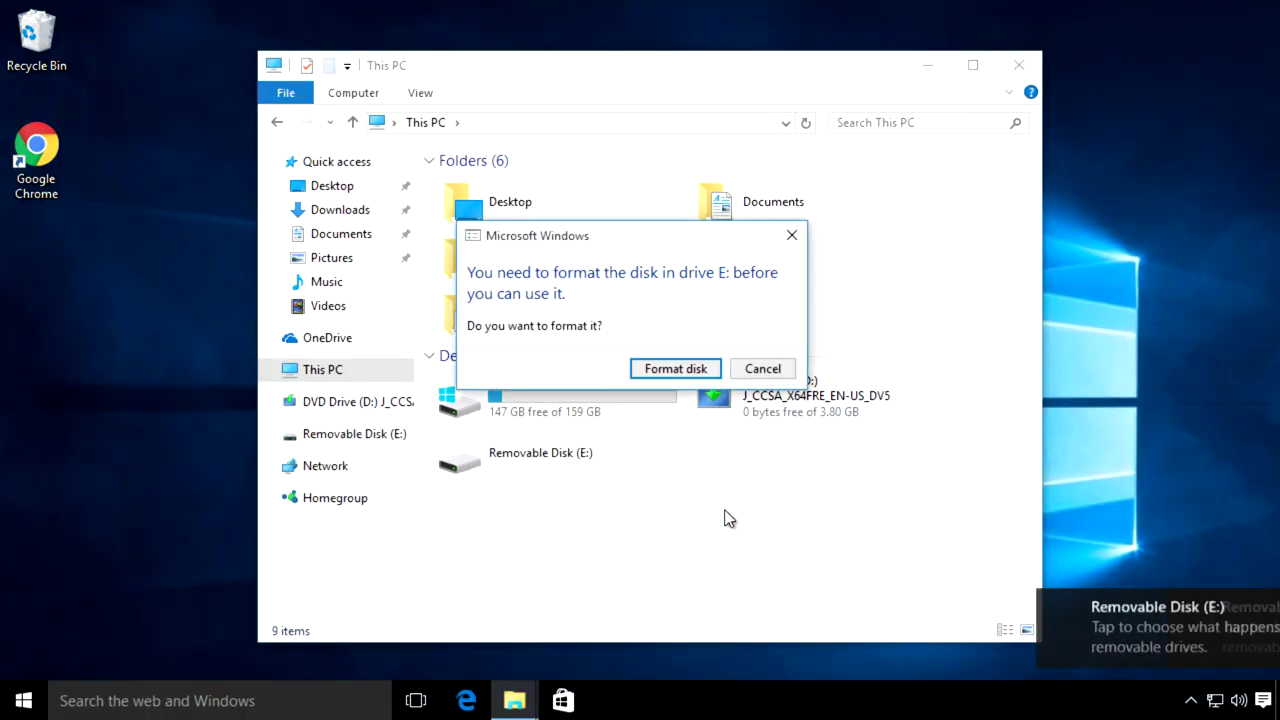
click(786, 370)
double_click(494, 266)
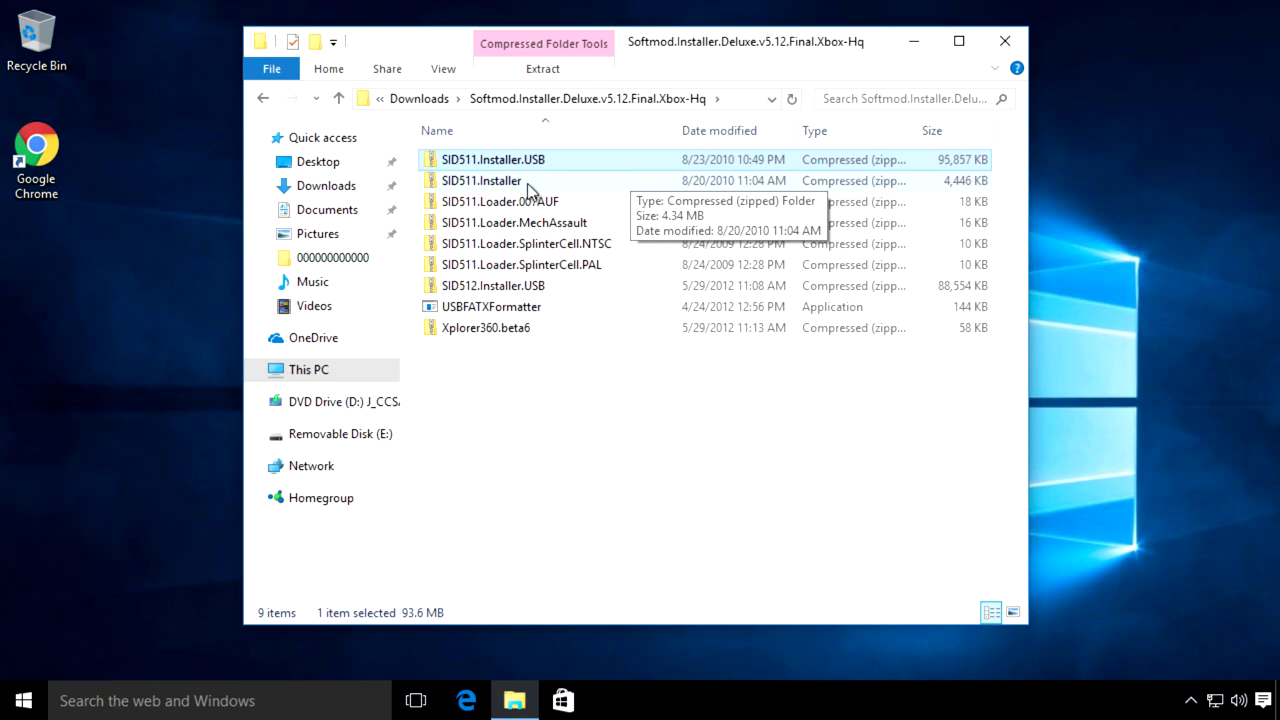
Delete the SID511.Installer.USB, SID511.Installer, SID511.Loader.007AUF, SID511.Loader.MechAssault and SID511.Loader.SplinterCell.PAL archives.
shift+click(527, 183)
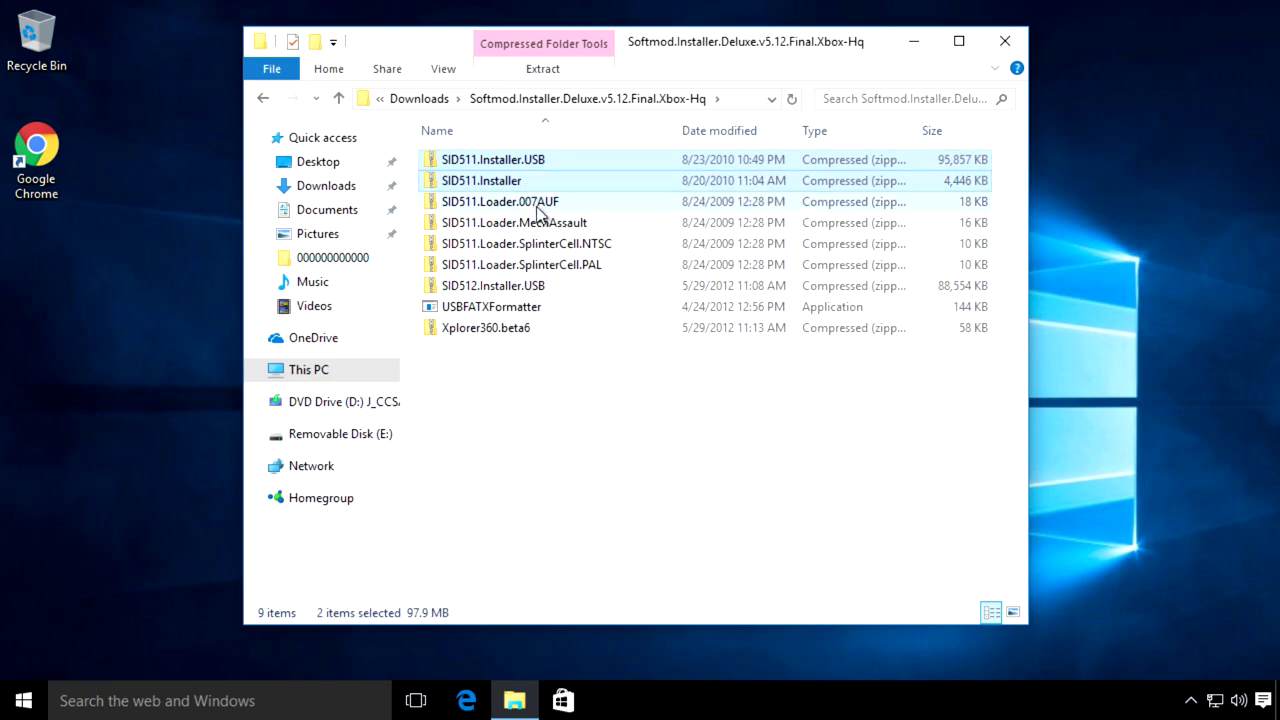
shift+click(540, 222)
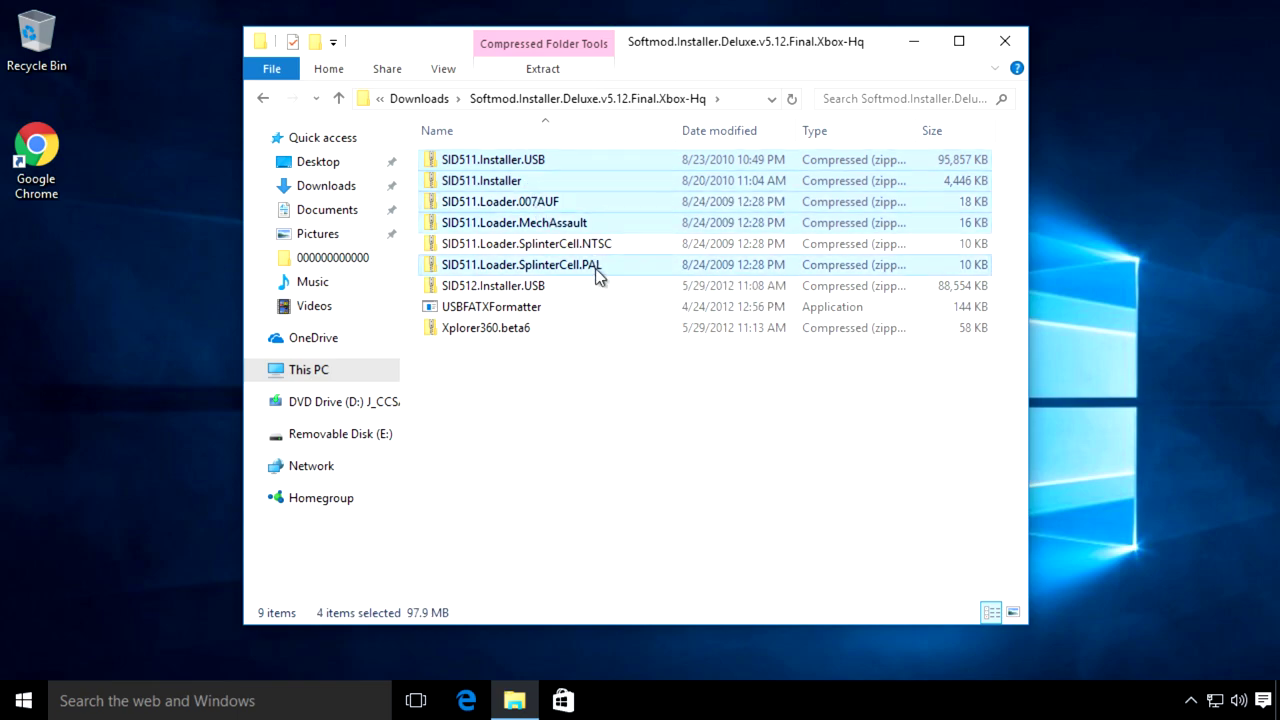
ctrl+click(595, 268)
right_click(500, 172)
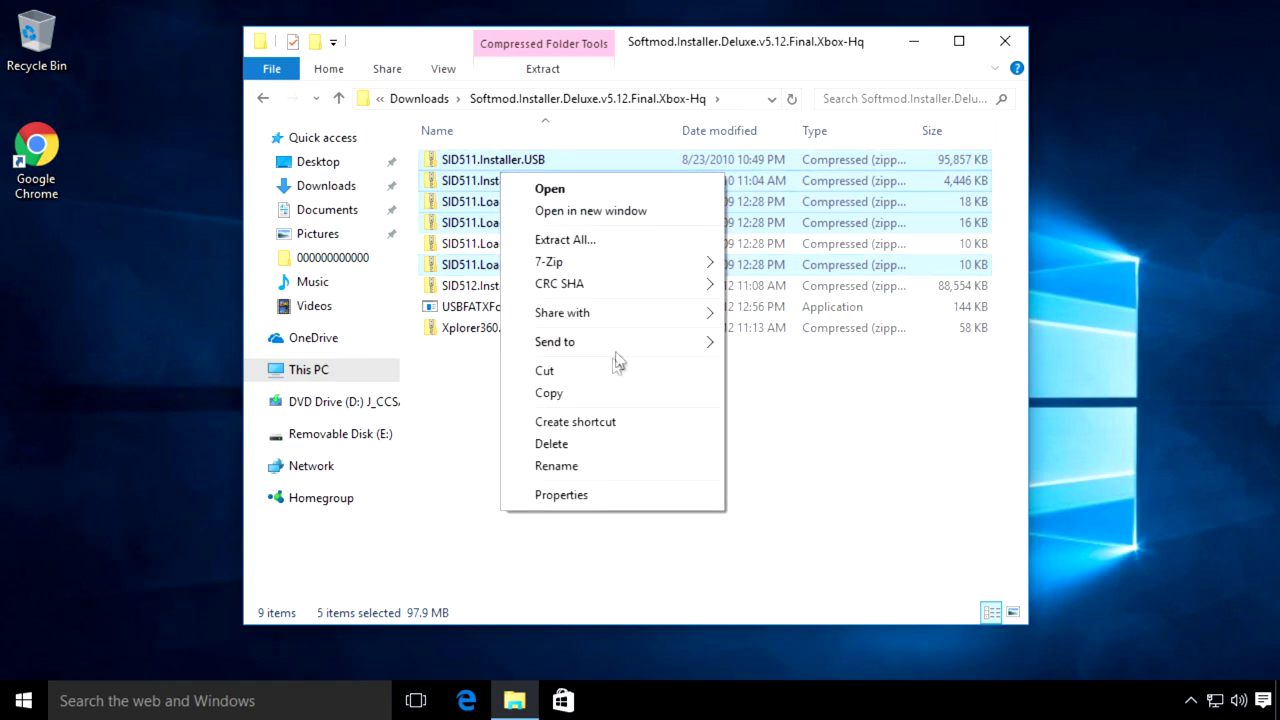
click(617, 455)
Extract SID511.Loader.SplinterCell.NTSC to its own folder with 7-Zip and delete its zip archive.
right_click(535, 167)
mouse_move(600, 257)
click(1000, 346)
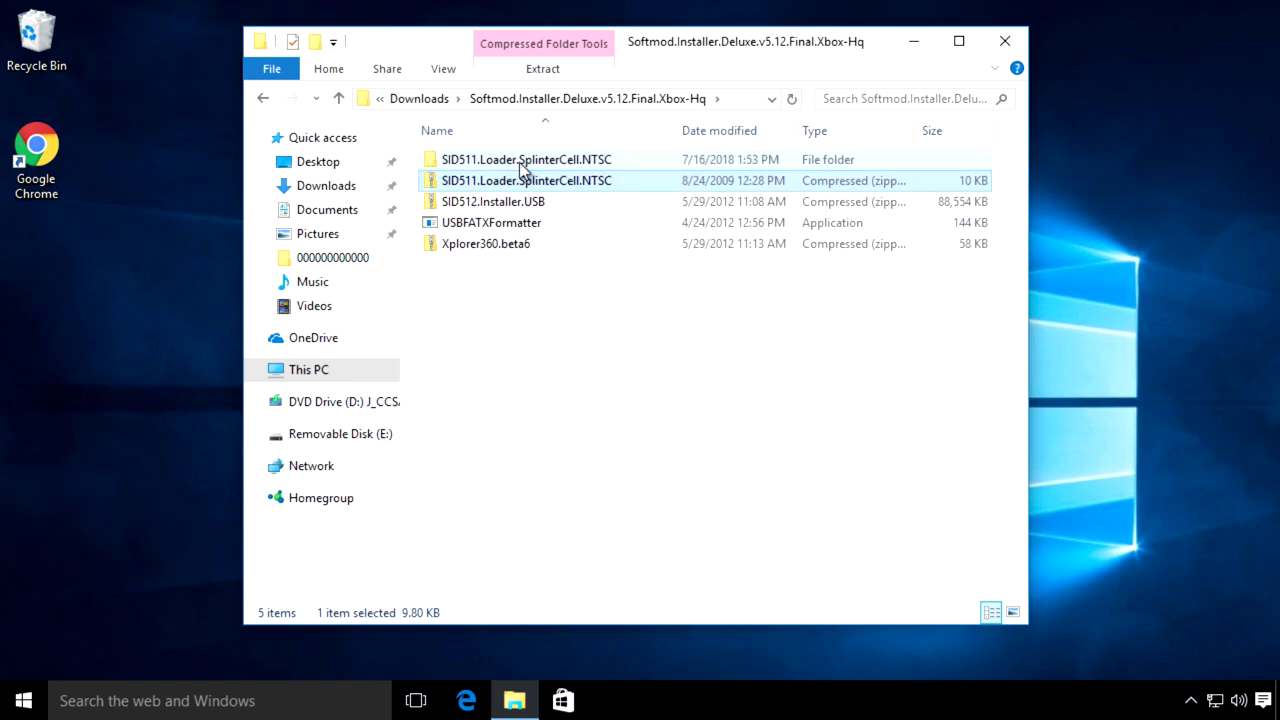
key(Menu)
click(731, 510)
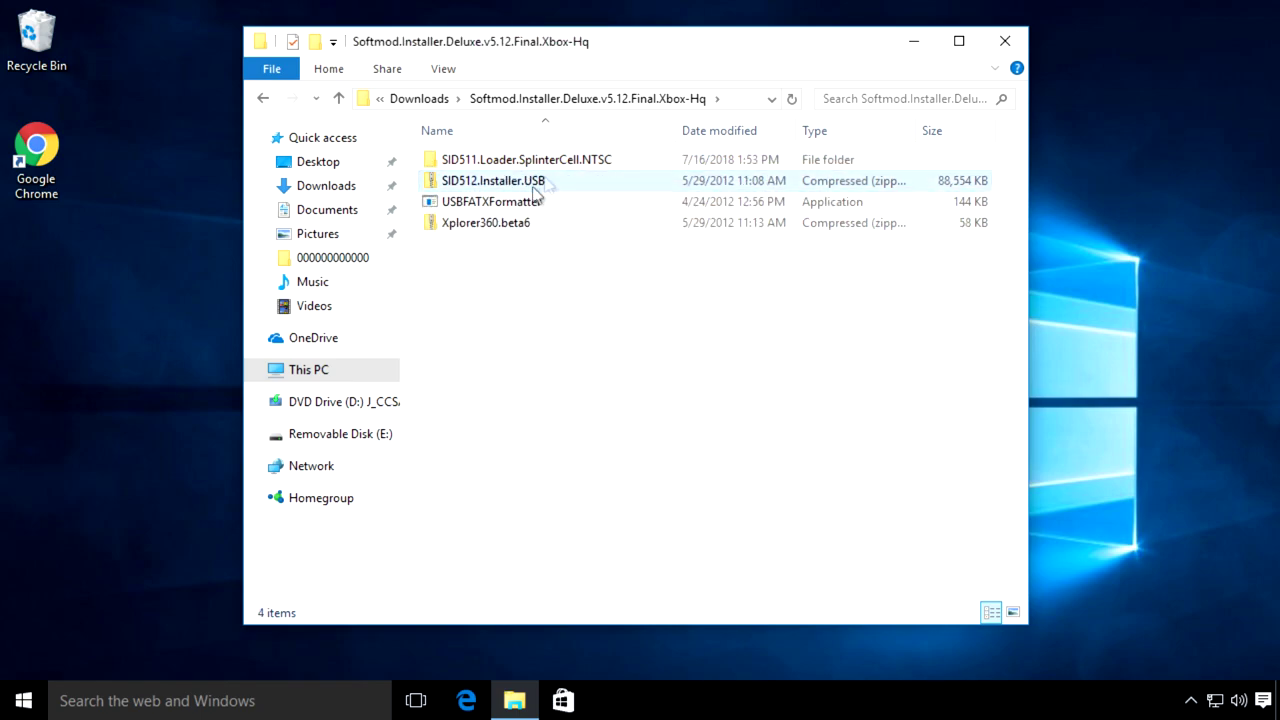
Extract SID512.Installer.USB to its own folder with 7-Zip and delete its zip archive.
right_click(502, 187)
mouse_move(600, 271)
click(897, 366)
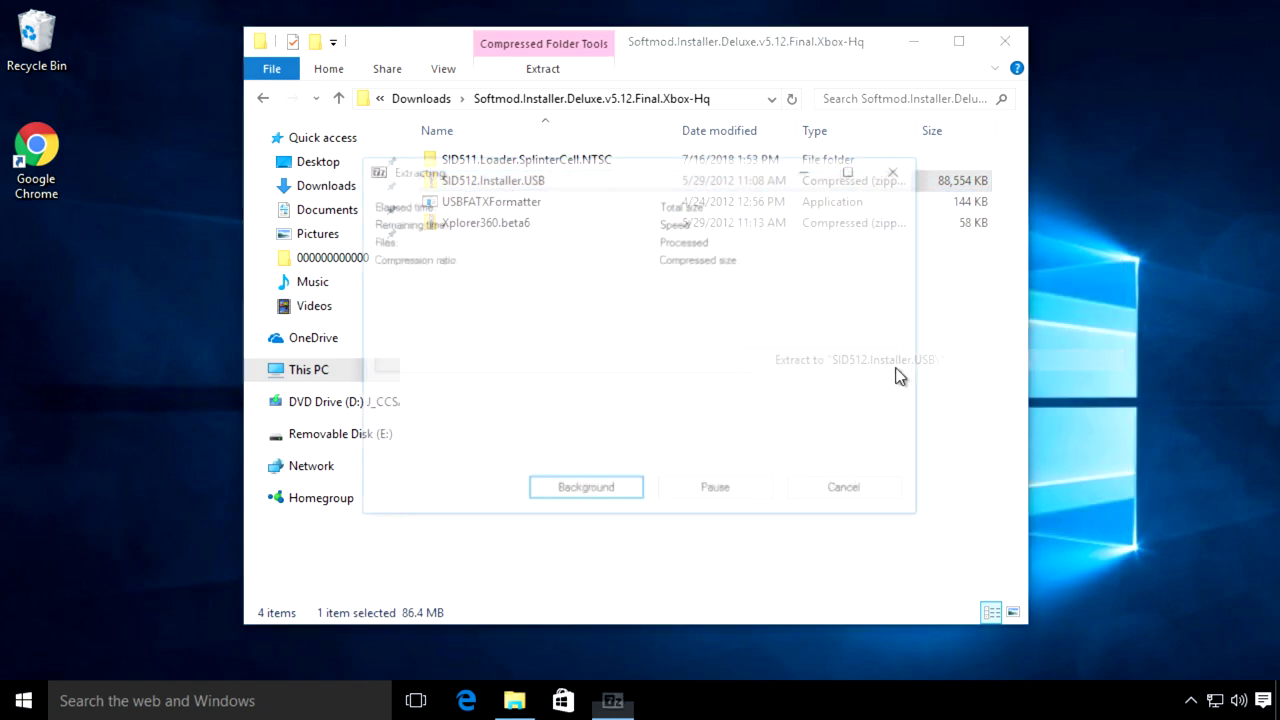
right_click(478, 206)
click(560, 541)
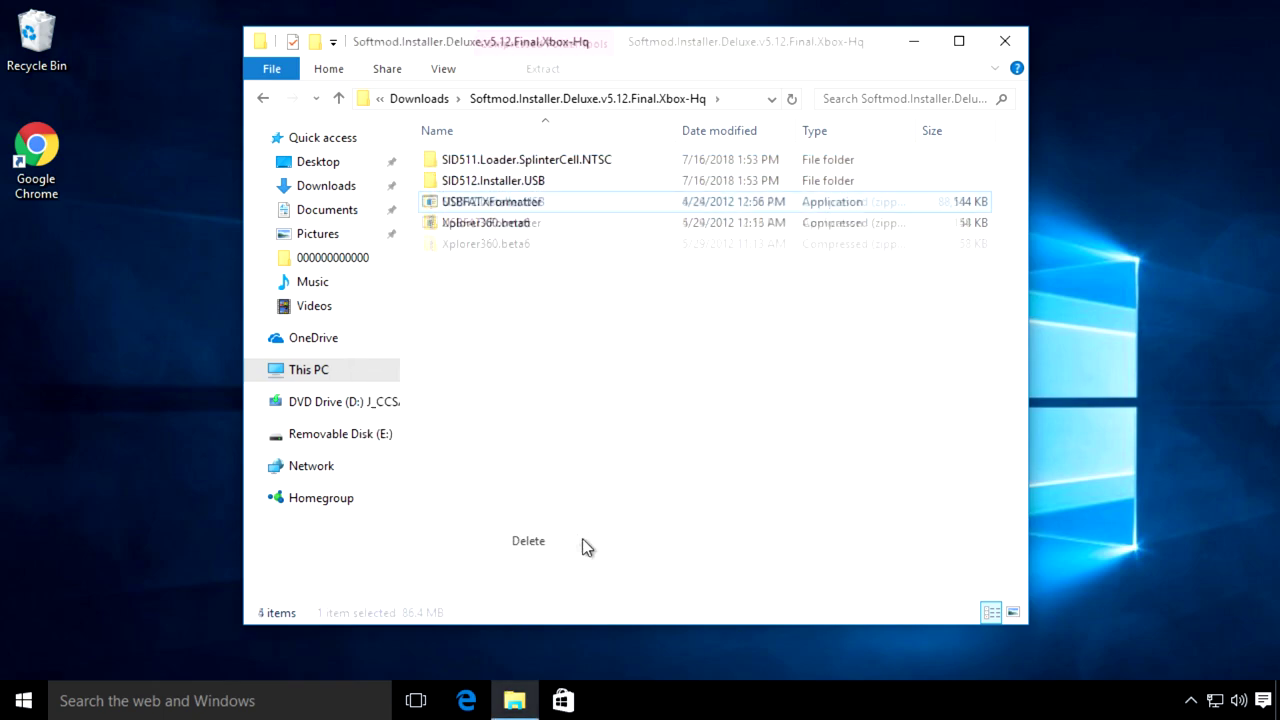
Extract Xplorer360.beta6 to its own folder with 7-Zip and delete its zip archive.
right_click(484, 222)
mouse_move(584, 308)
click(855, 404)
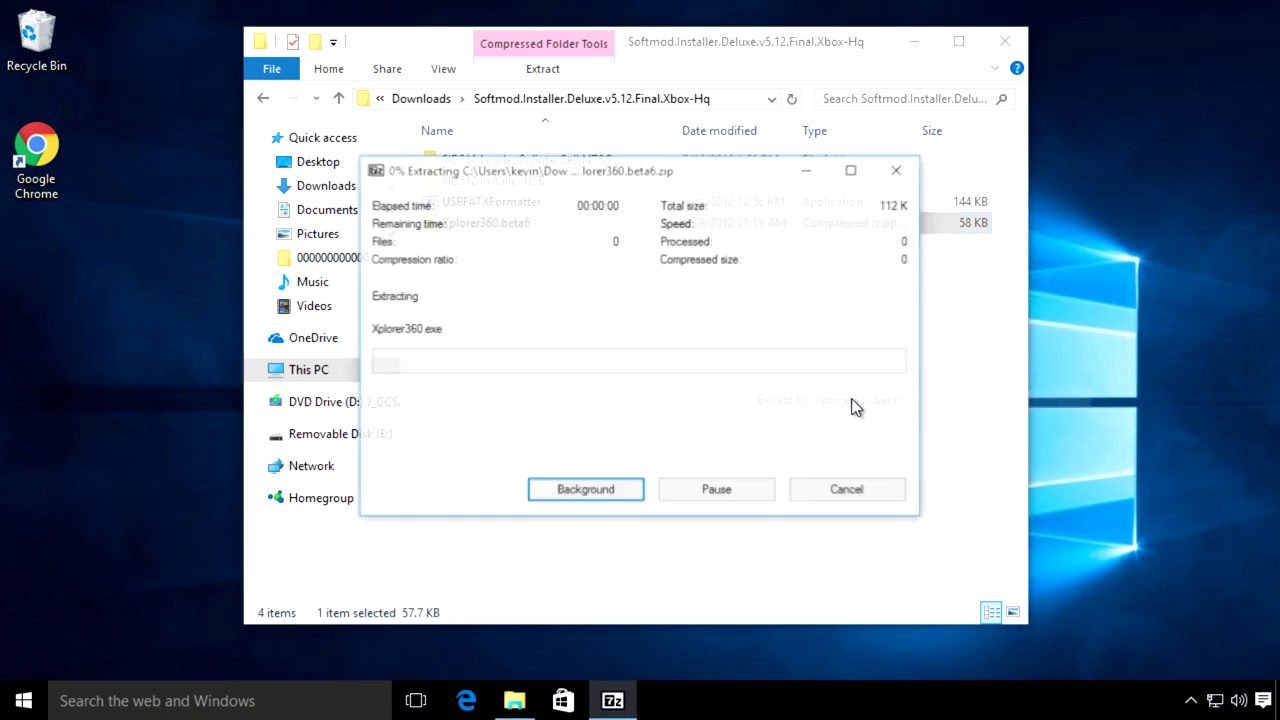
right_click(458, 252)
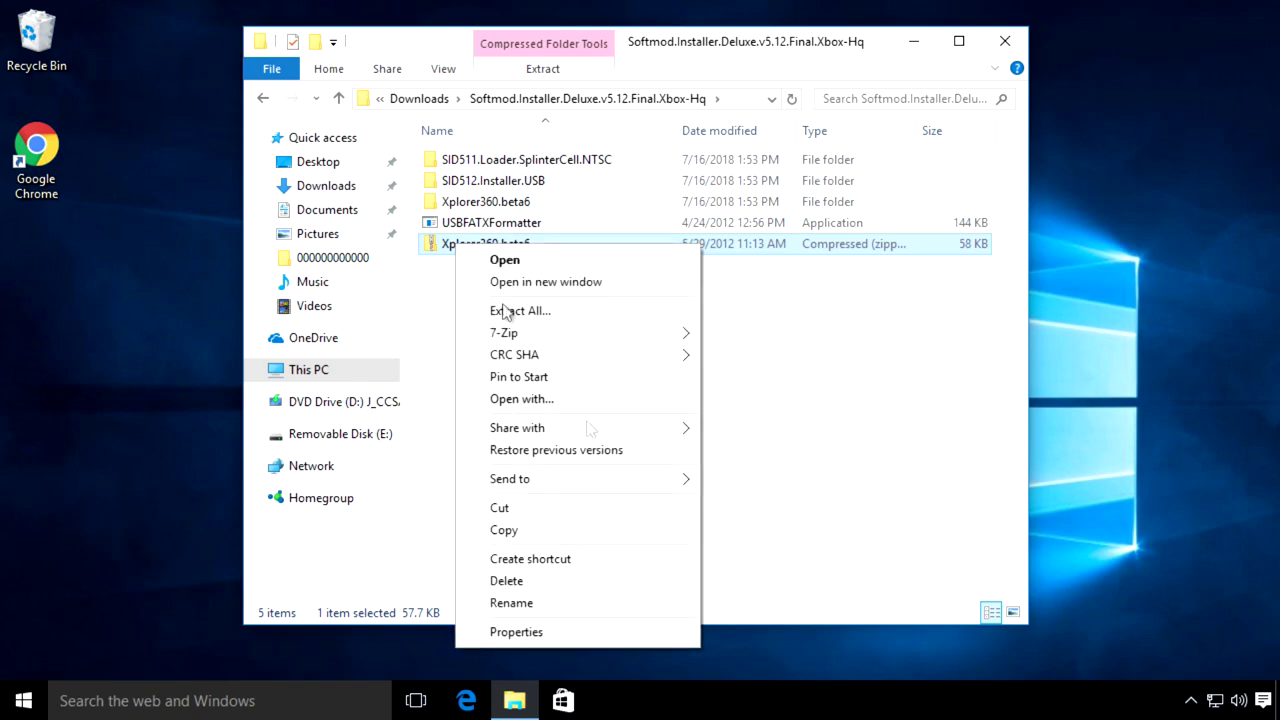
click(620, 597)
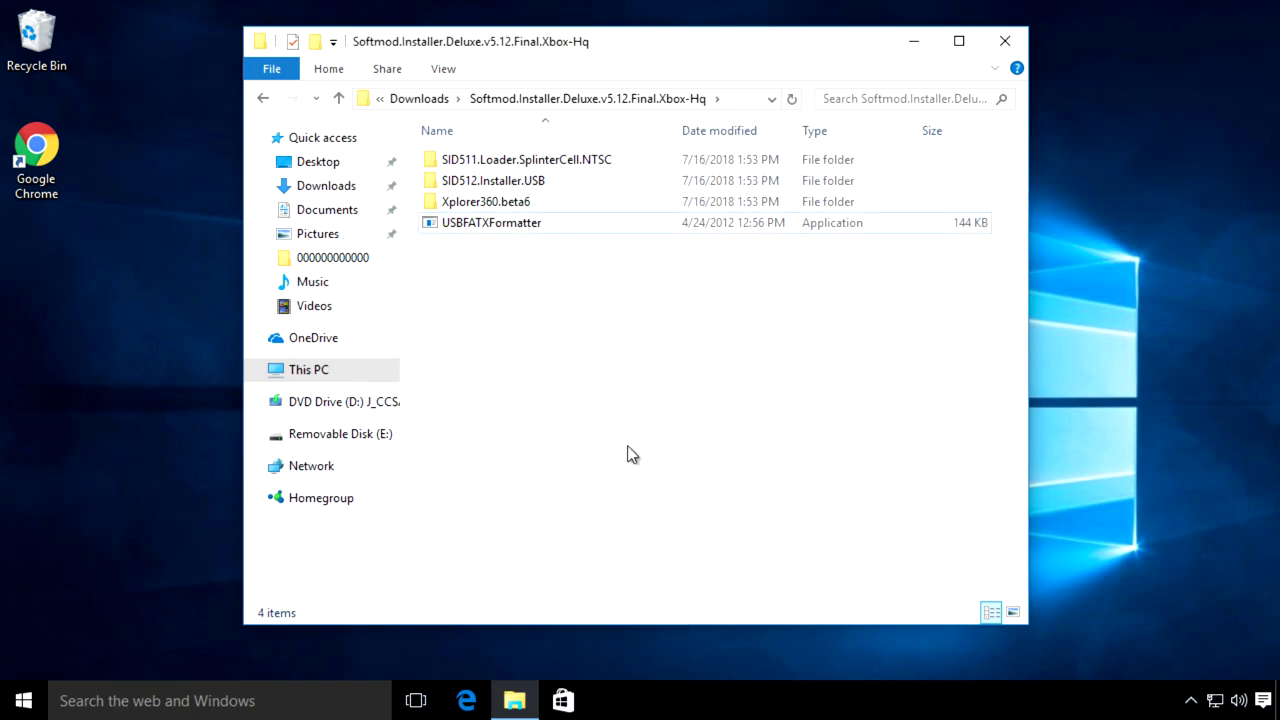
Run USBFATXFormatter as administrator, fully format the SanDisk Cruzer Blade USB Device as FATX, and close the formatter.
click(461, 225)
right_click(461, 225)
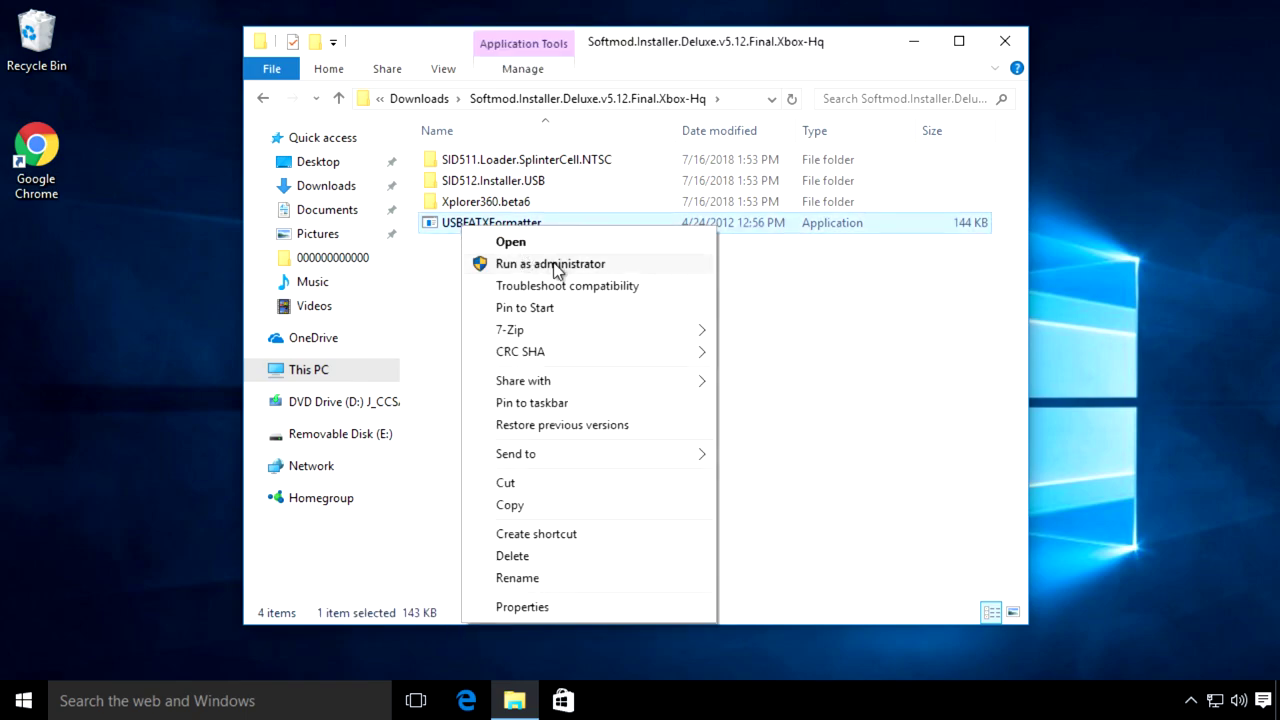
click(554, 265)
click(709, 390)
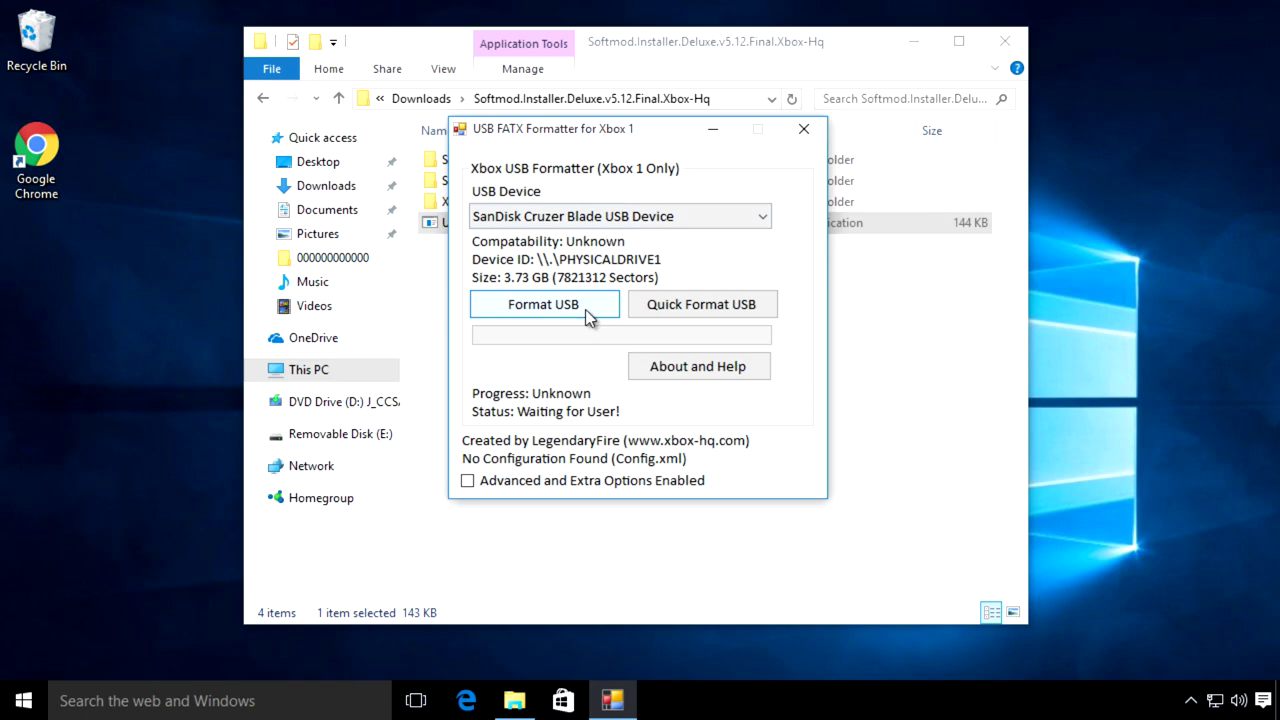
click(586, 309)
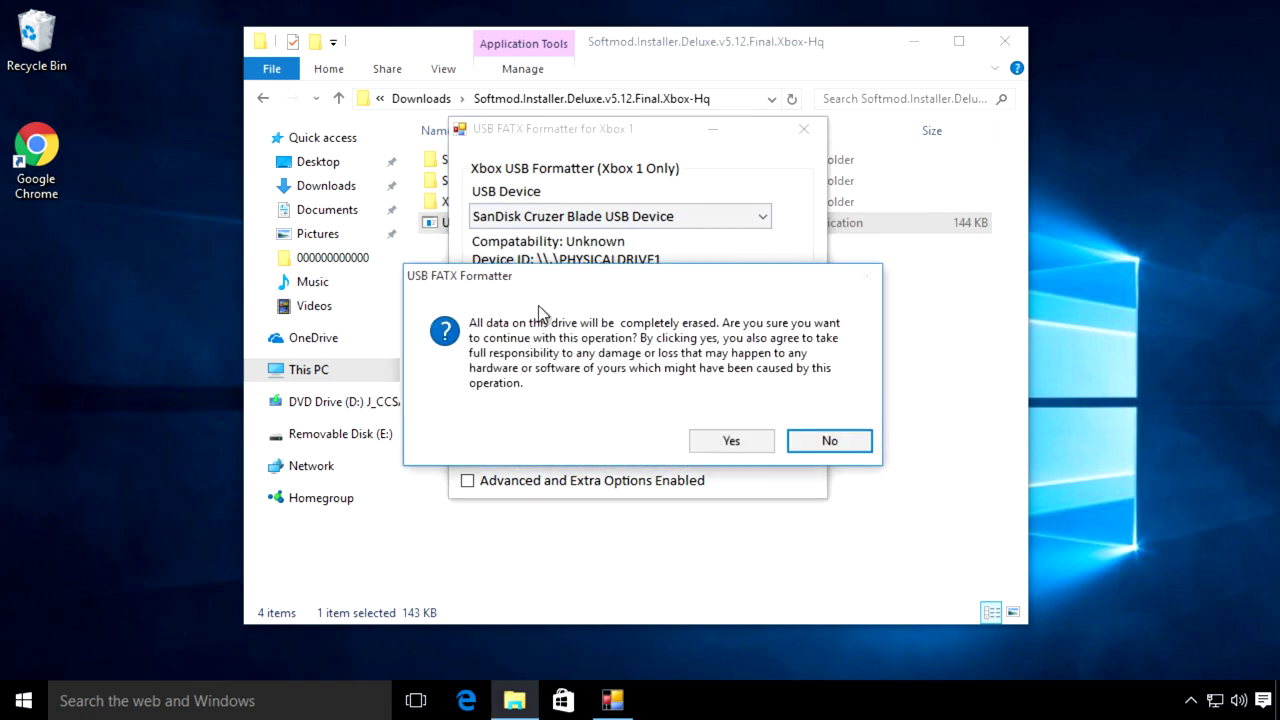
click(733, 441)
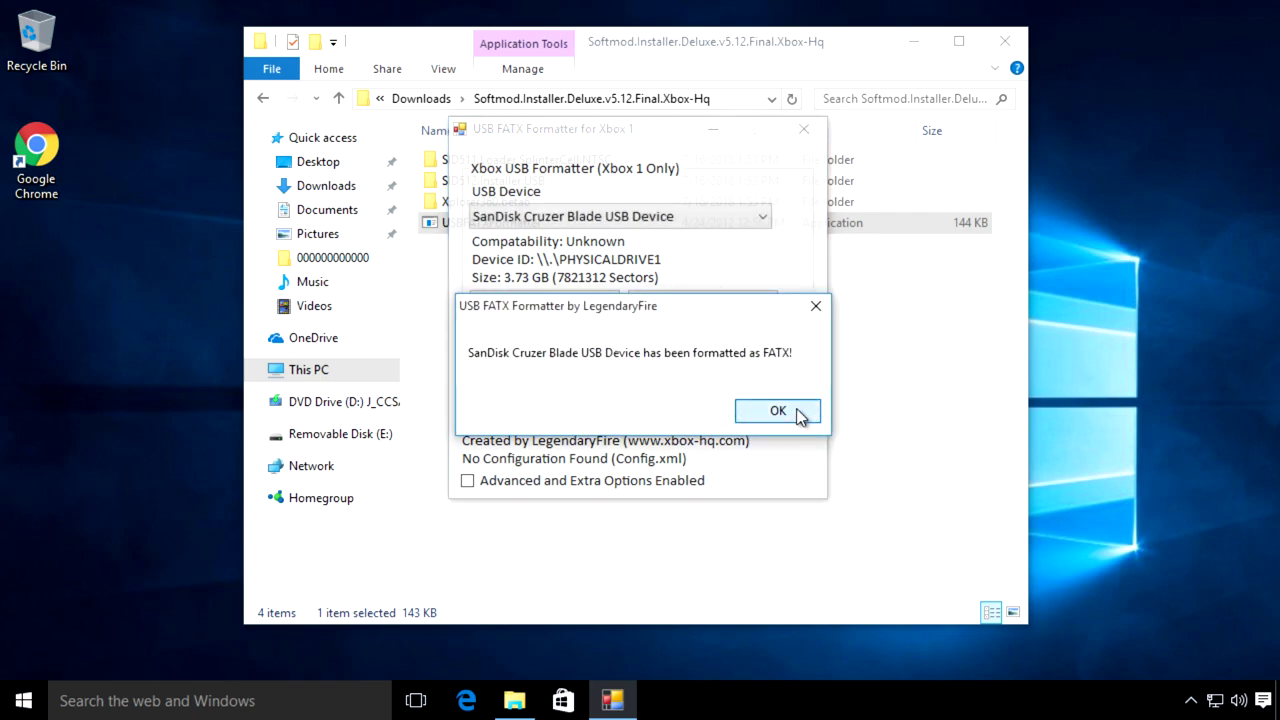
click(778, 411)
click(803, 131)
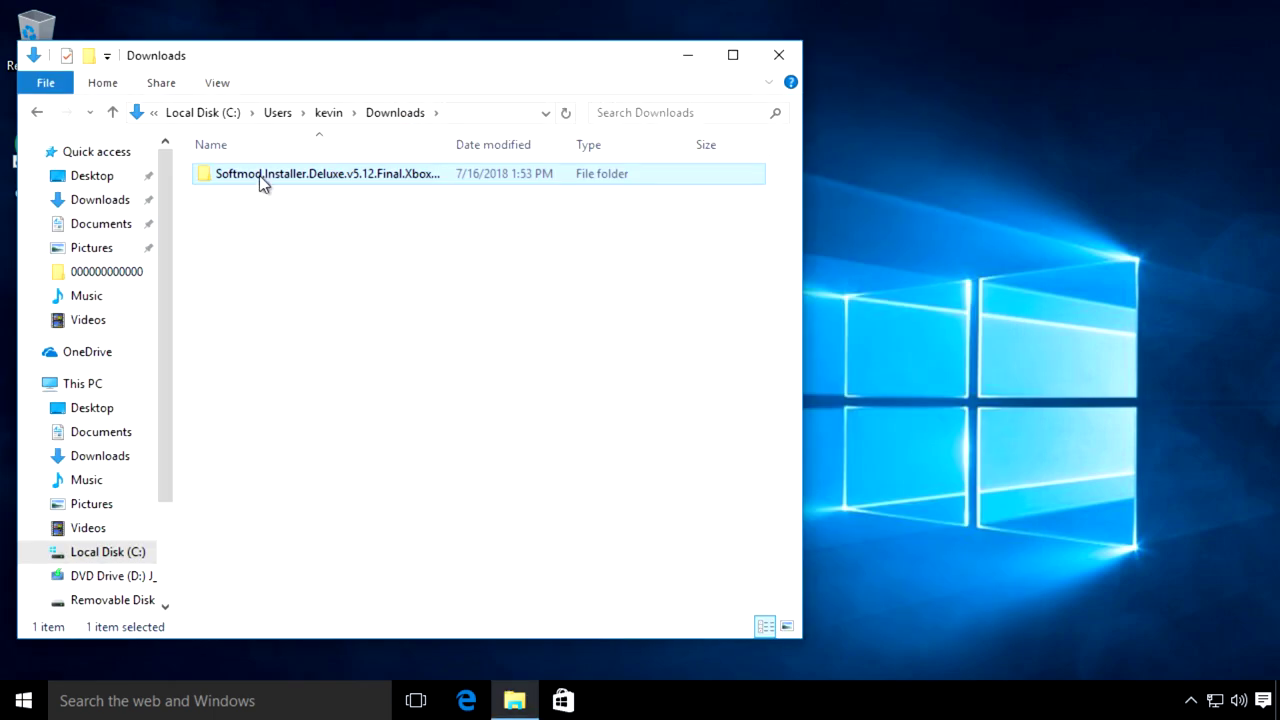
Move the Softmod.Installer.Deluxe.v5.12.Final.Xbox-Hq folder from Downloads to the desktop and close the File Explorer window.
right_click(259, 175)
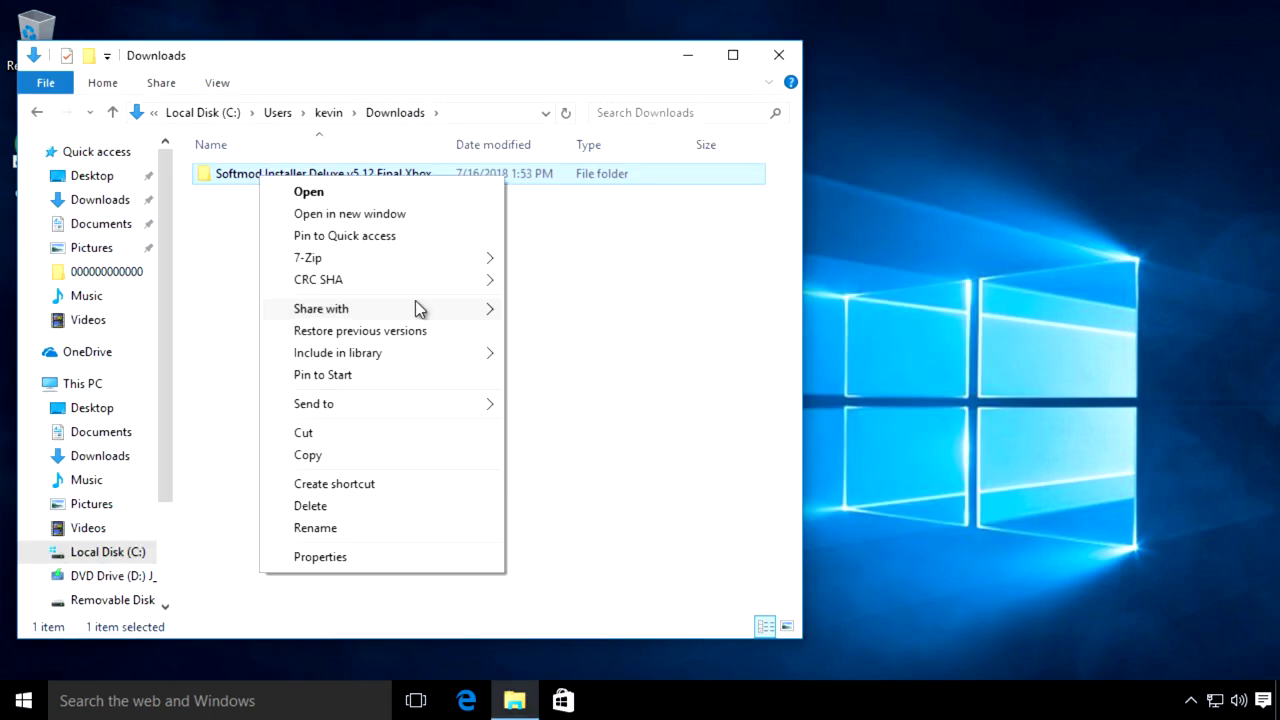
click(406, 432)
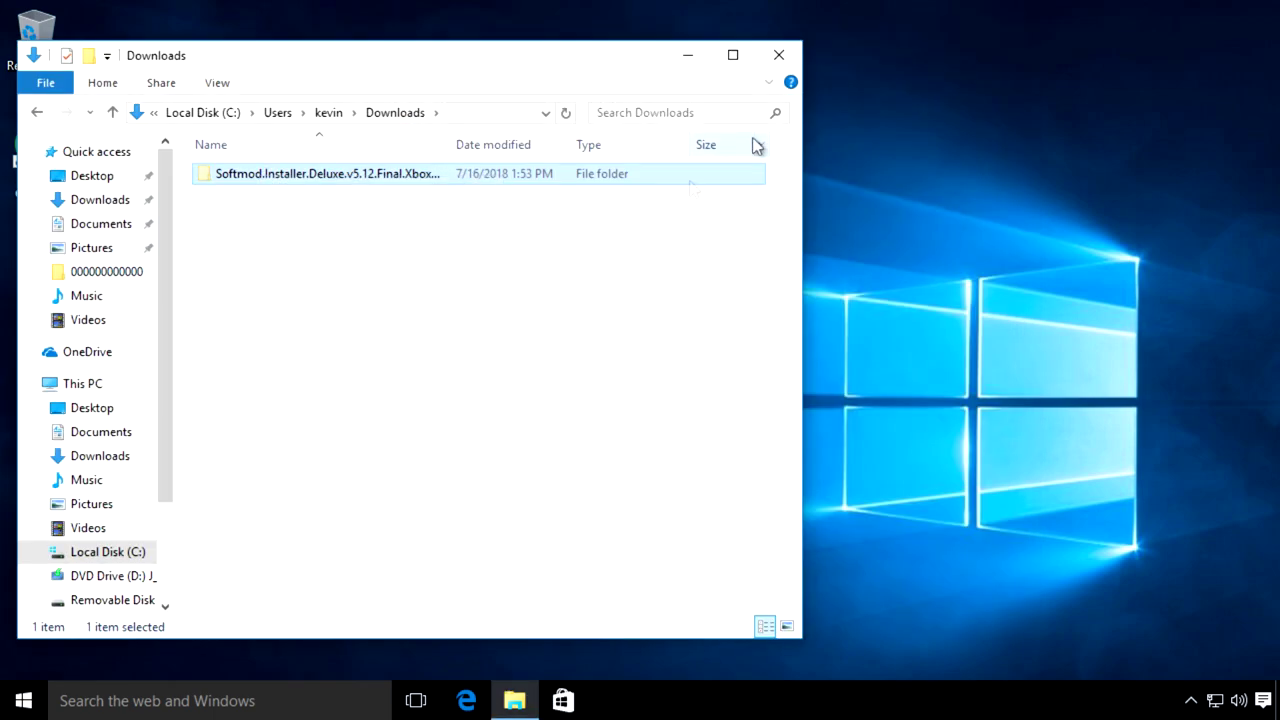
right_click(980, 193)
click(1114, 284)
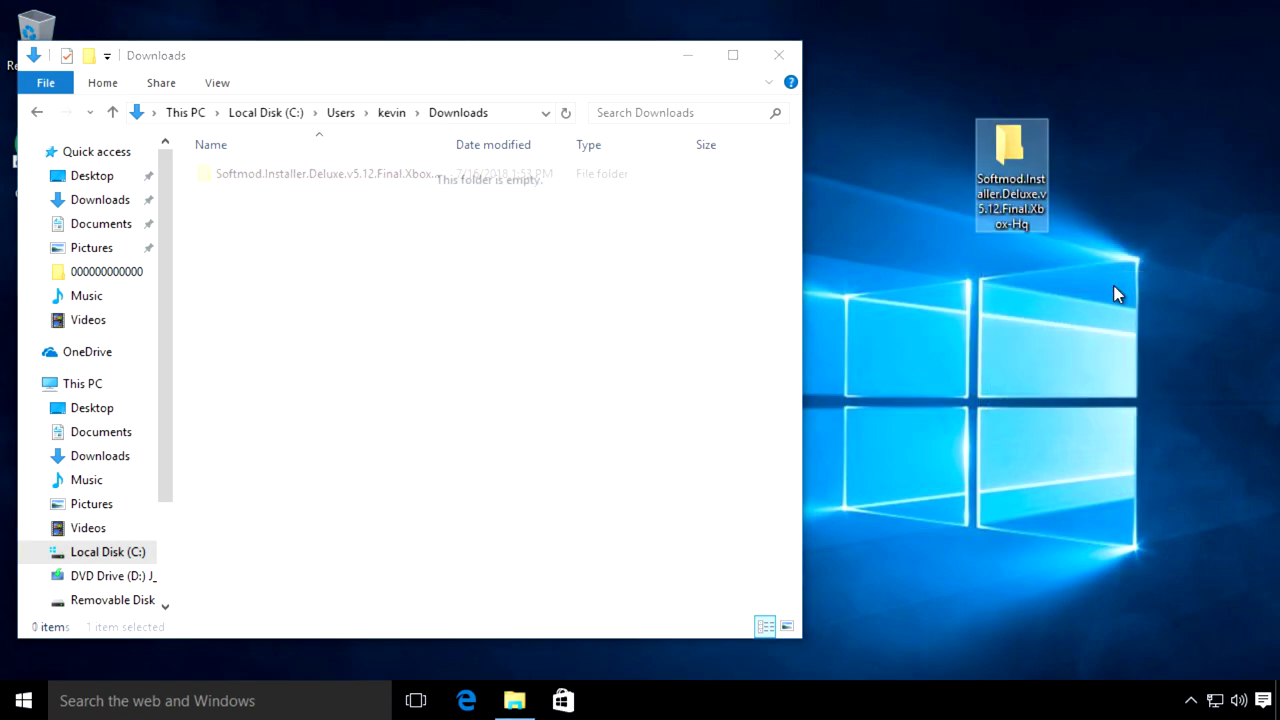
click(779, 55)
Launch Xplorer360 from the Xplorer360.beta6 folder inside the desktop softmod folder and open the FATX-formatted USB drive in it.
double_click(1008, 148)
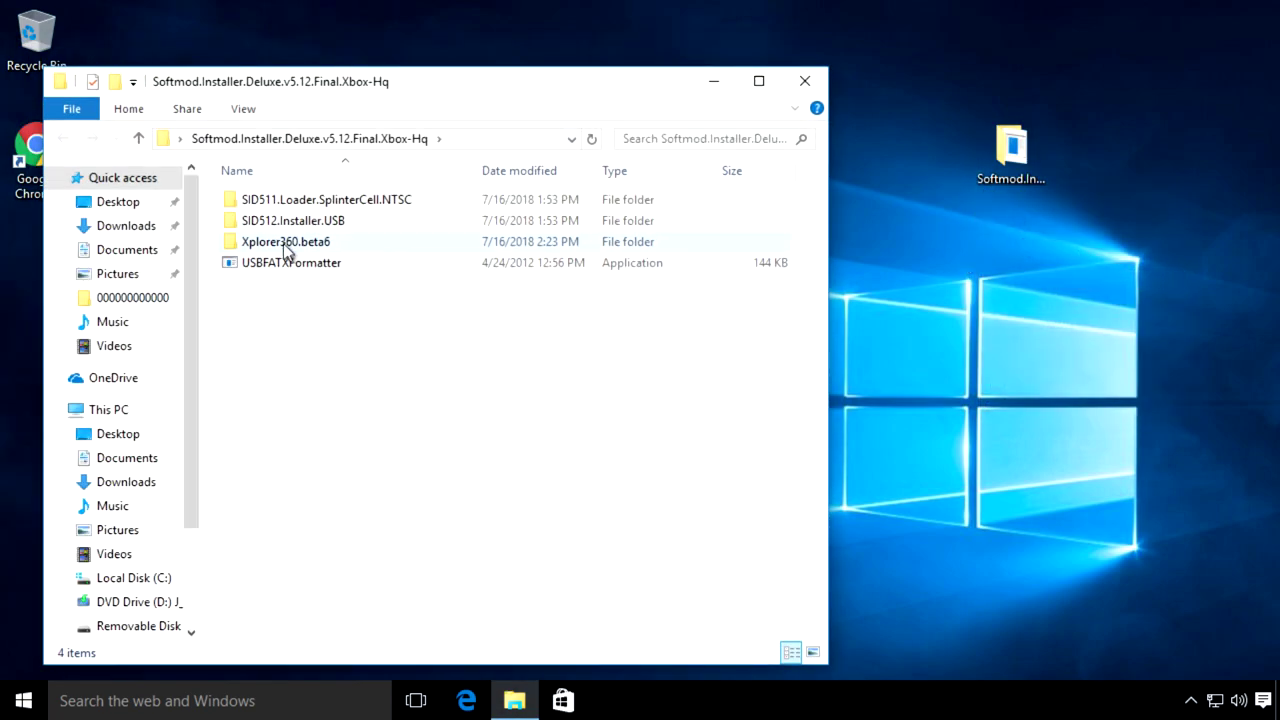
double_click(288, 246)
double_click(250, 200)
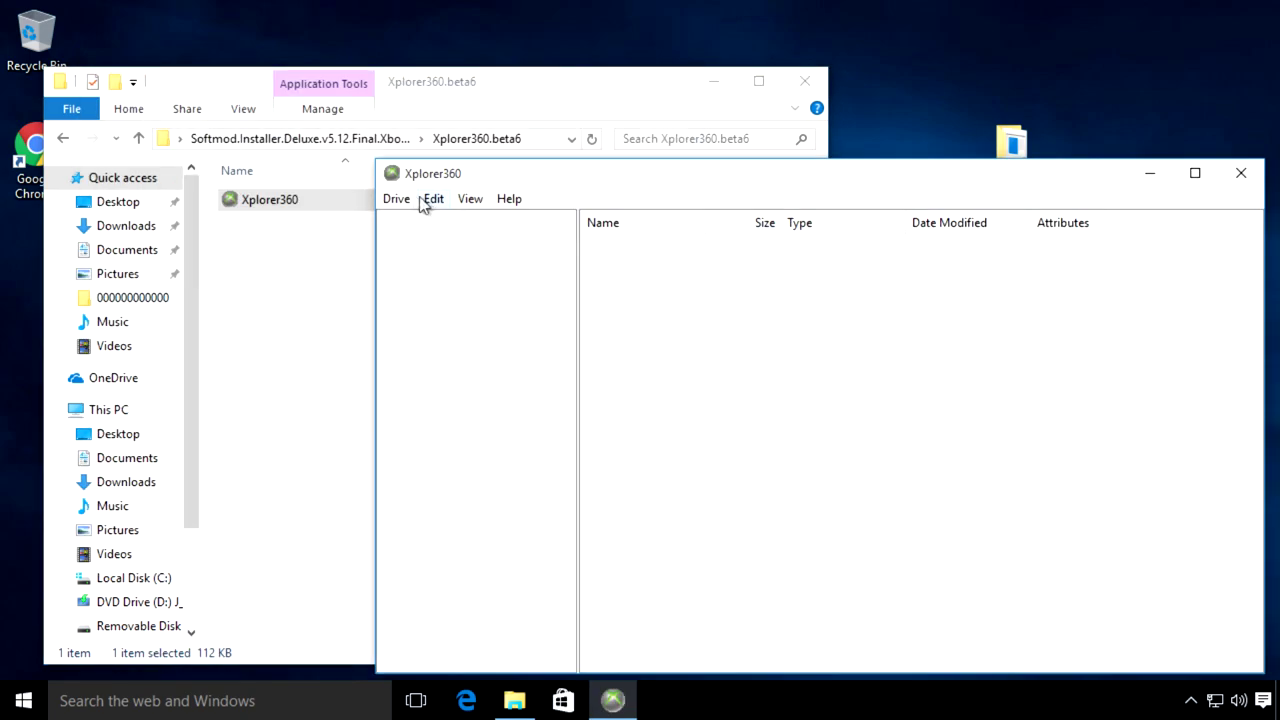
click(398, 198)
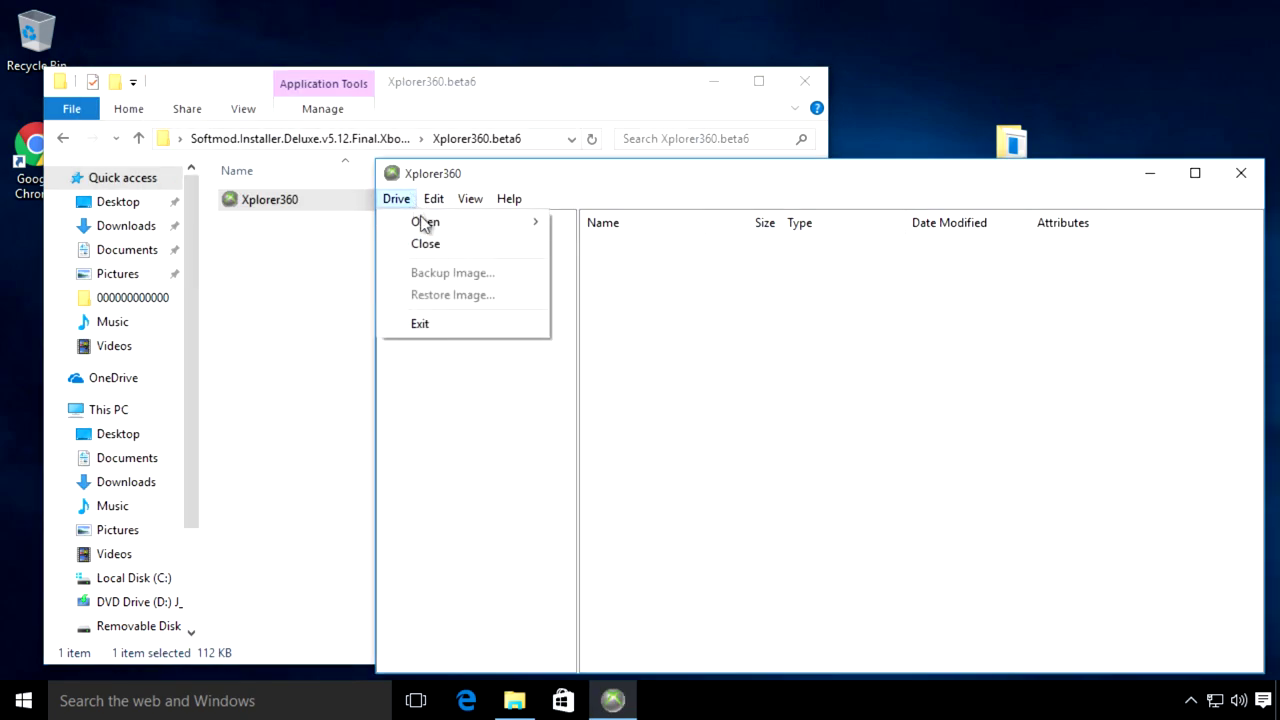
mouse_move(430, 222)
click(677, 248)
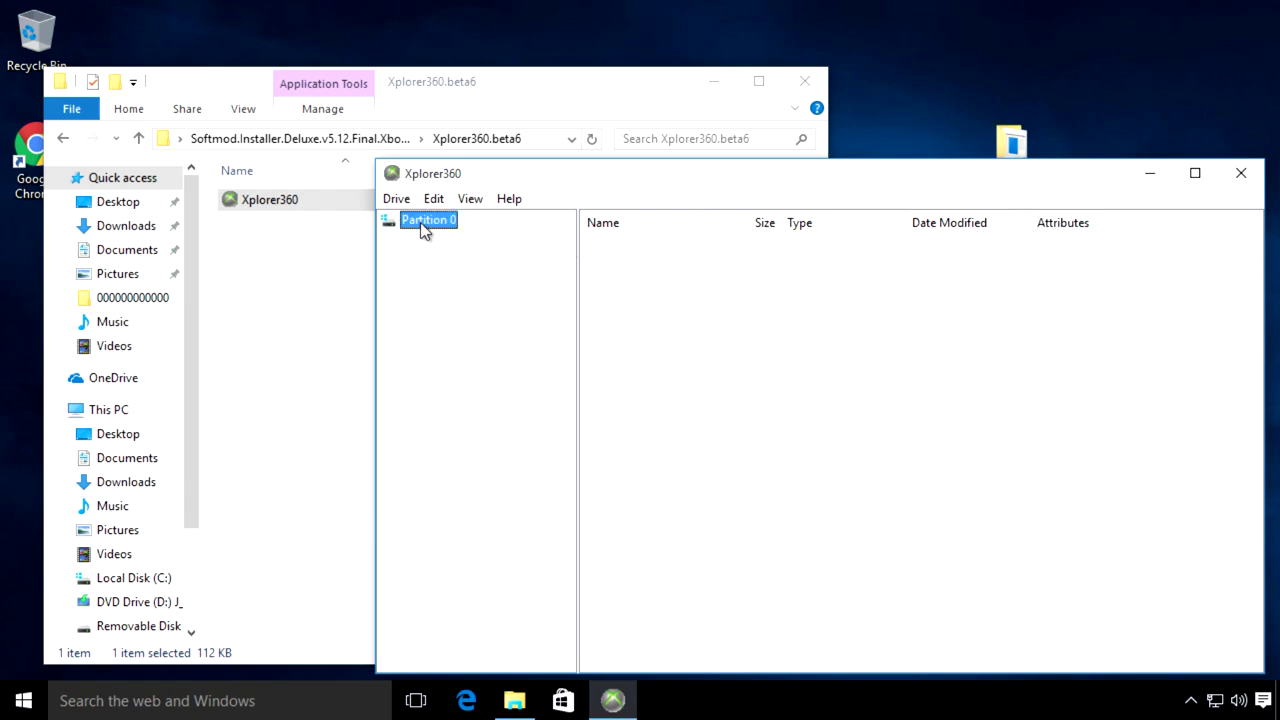
Return to the softmod folder in File Explorer and open the UDATA folder inside SID511.Loader.SplinterCell.NTSC.
click(277, 320)
click(303, 138)
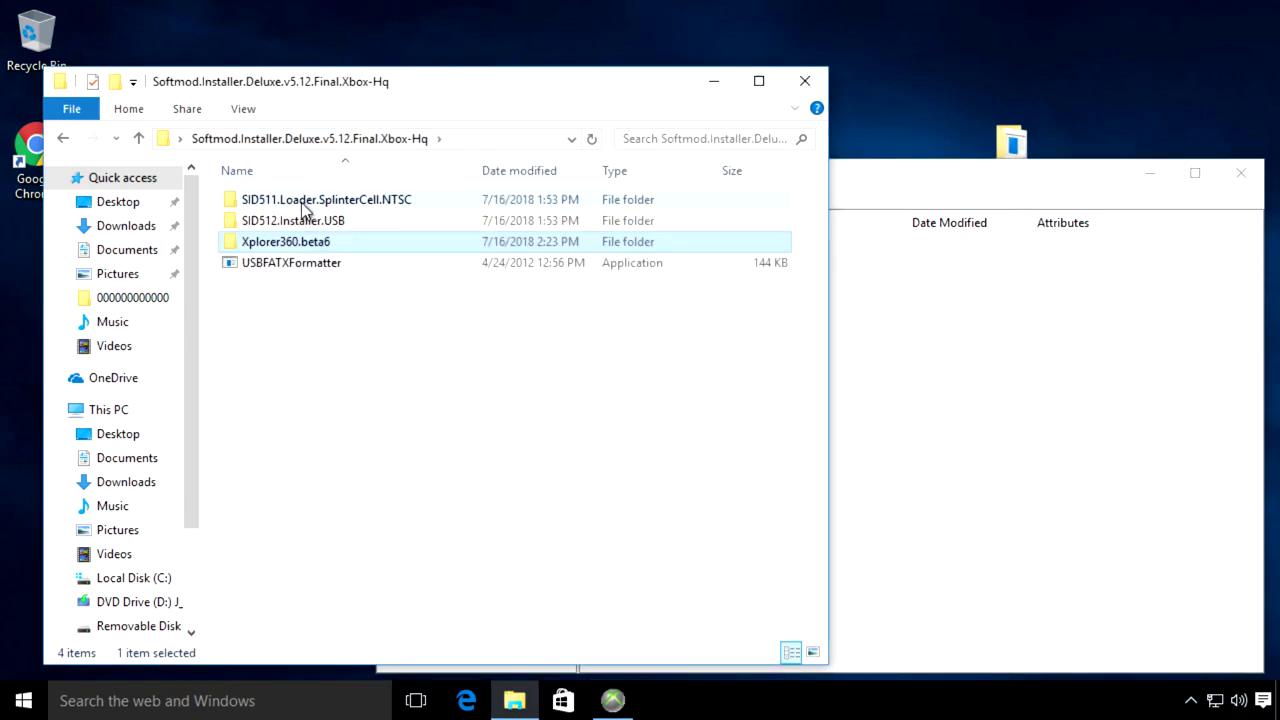
double_click(303, 205)
double_click(280, 206)
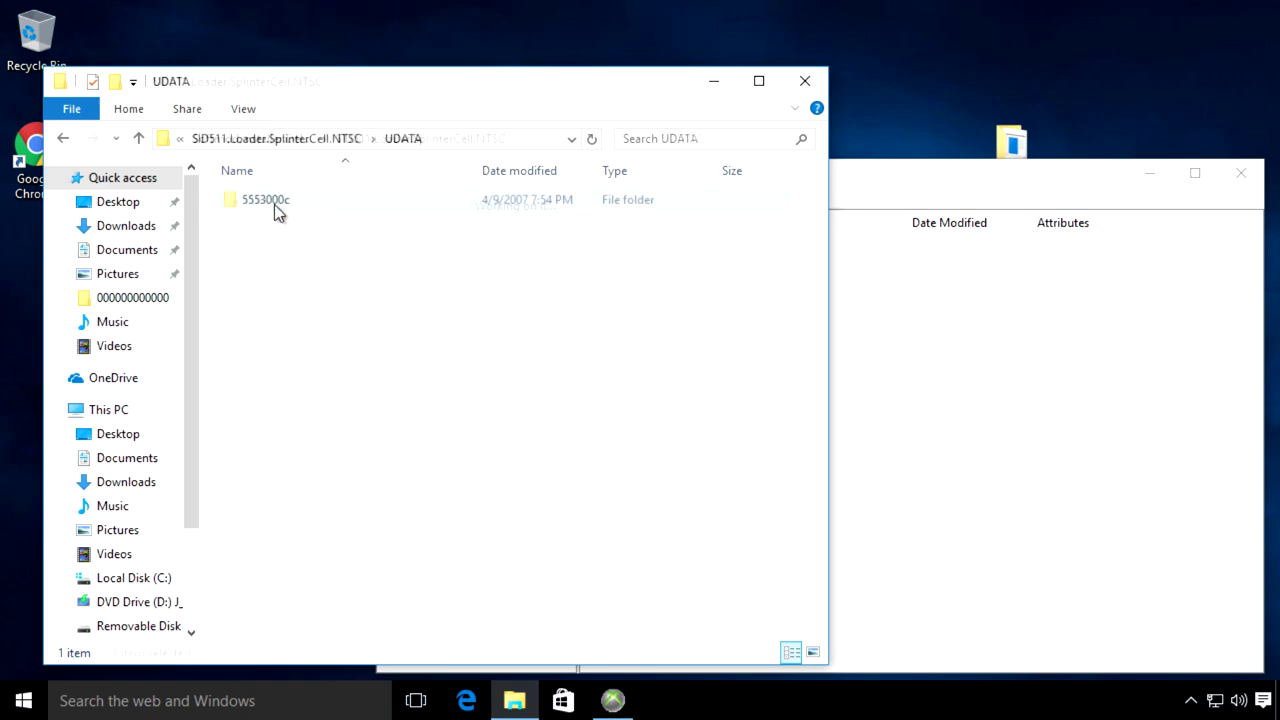
Copy the 5553000c folder and the 21585554 folder from SID512.Installer.USB's UDATA folder onto the USB drive in Xplorer360.
drag(265, 205, 1133, 414)
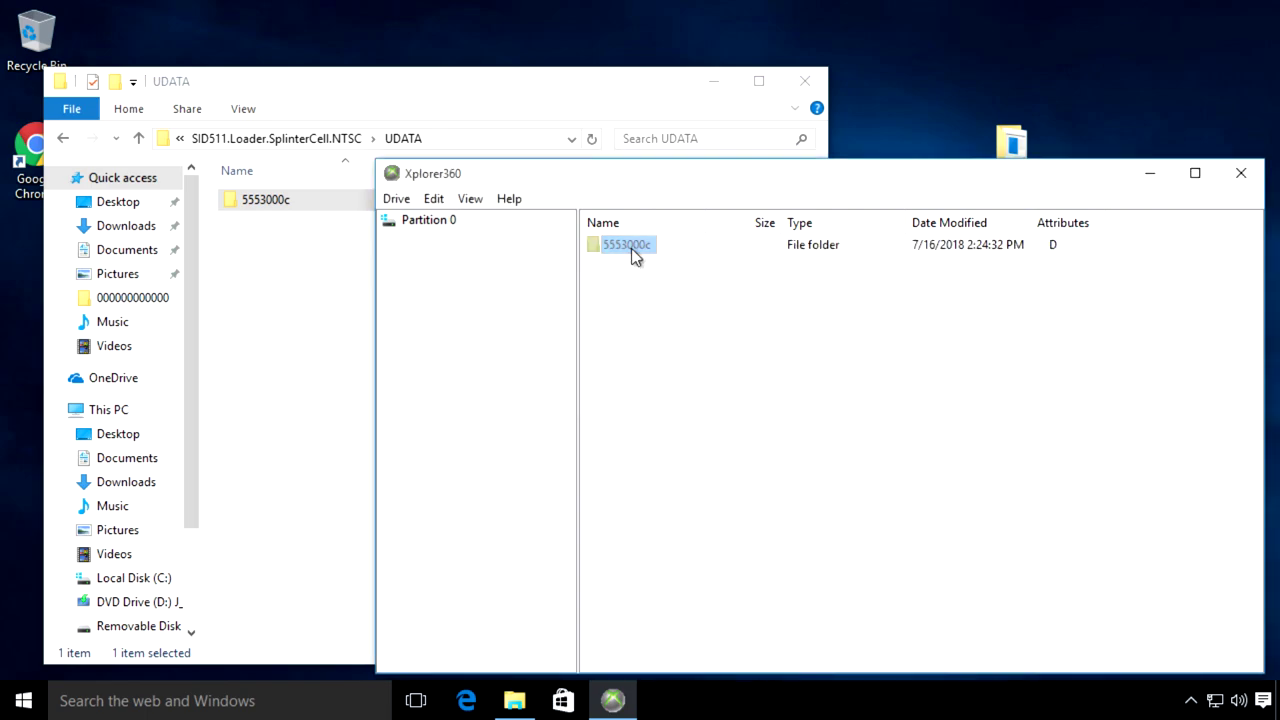
click(318, 374)
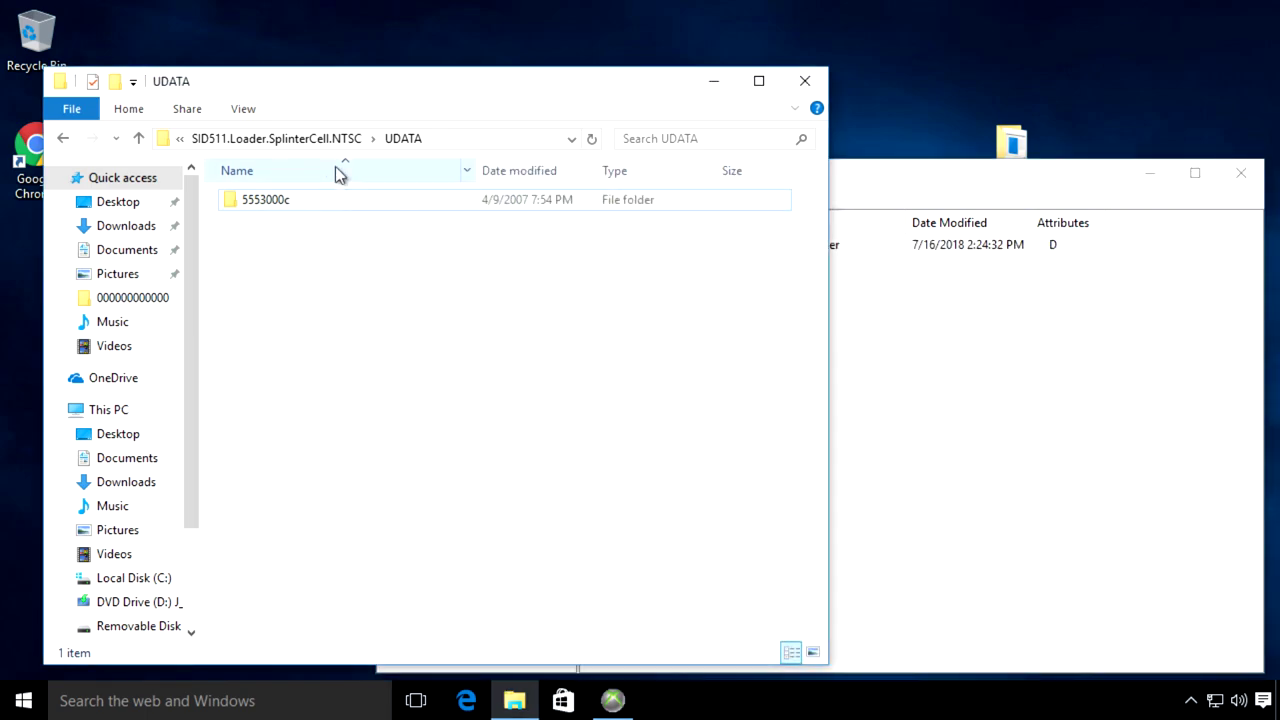
click(290, 140)
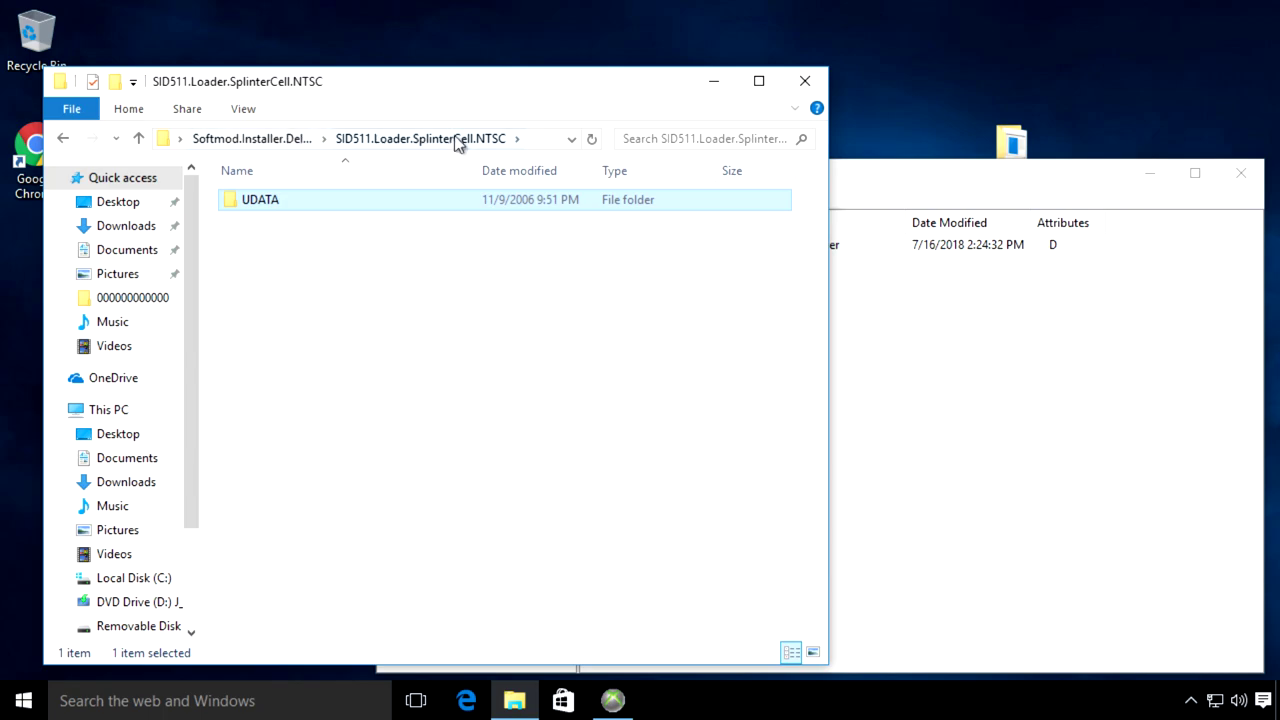
click(250, 139)
double_click(332, 225)
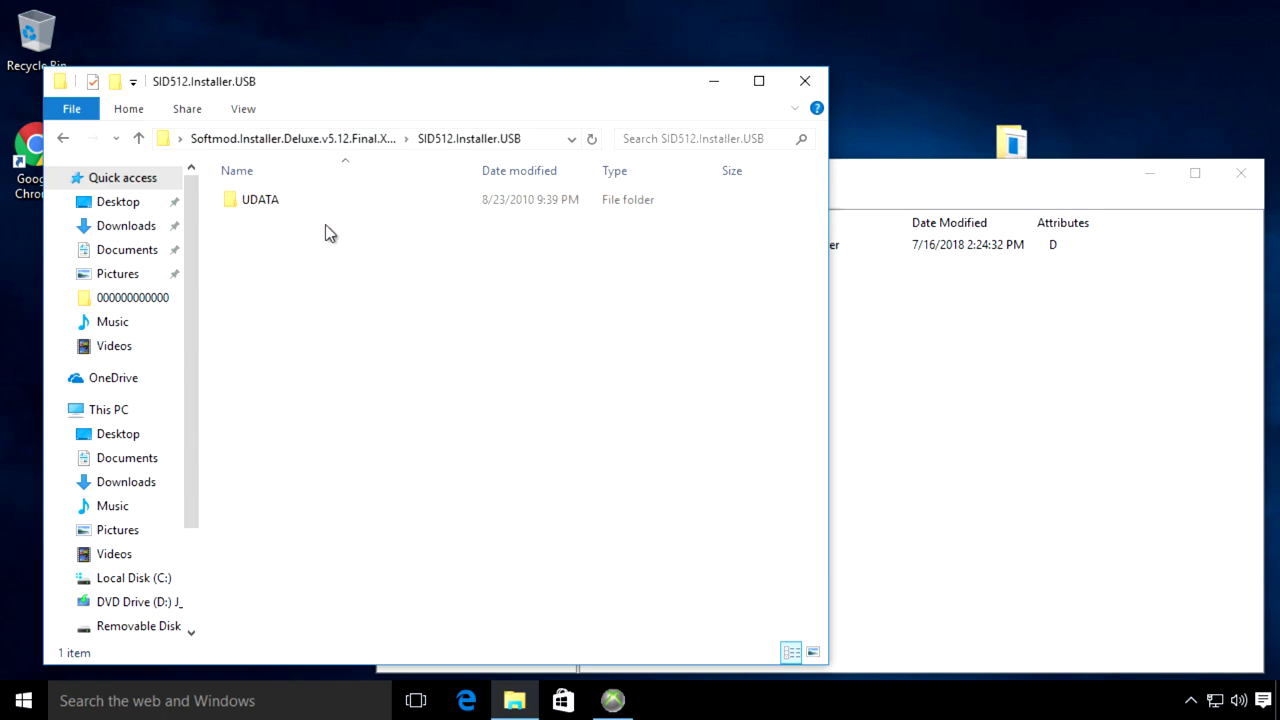
double_click(246, 204)
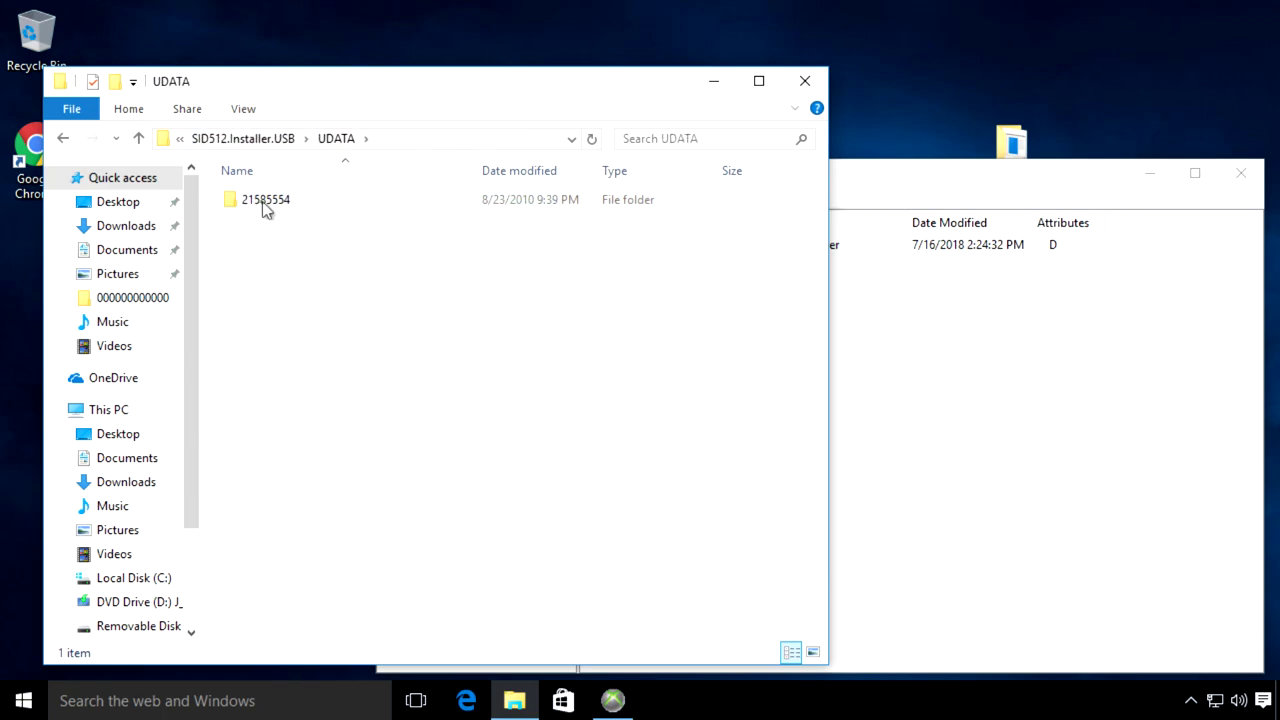
drag(247, 205, 1133, 478)
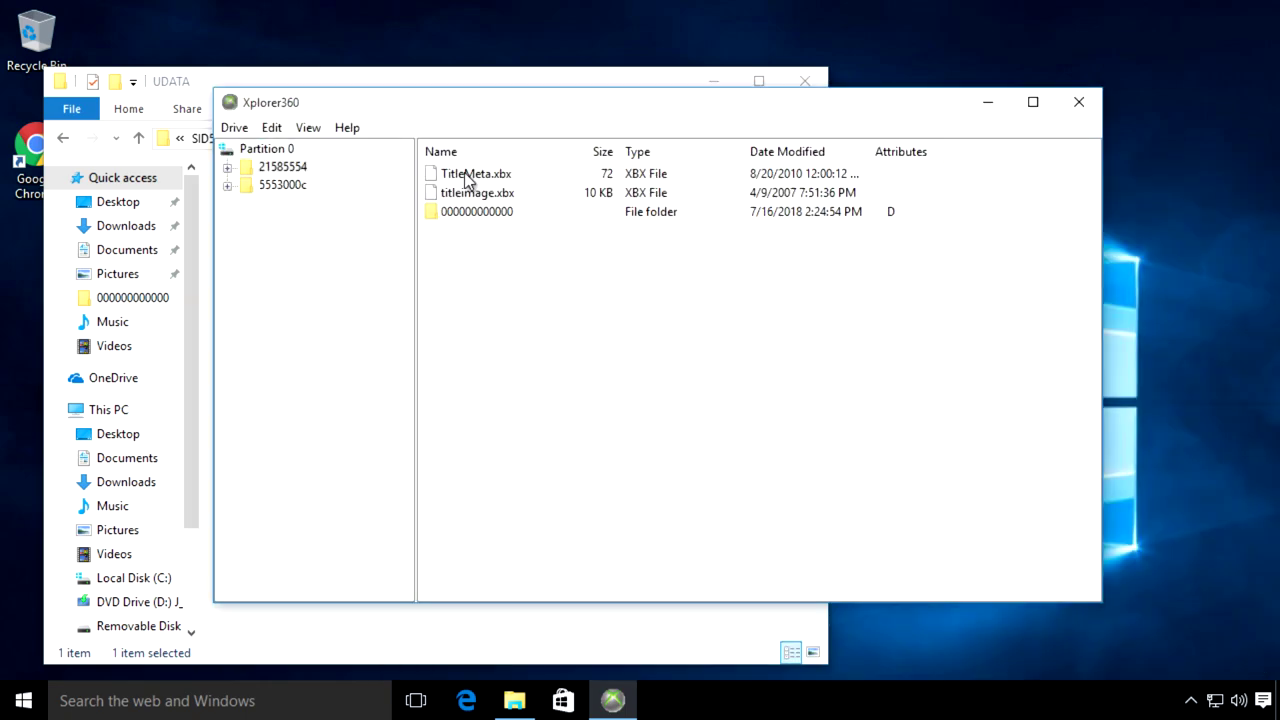
Inspect the contents of the copied 21585554 and 5553000c folders on the USB drive, including the skin subfolder.
double_click(474, 211)
double_click(285, 202)
click(307, 221)
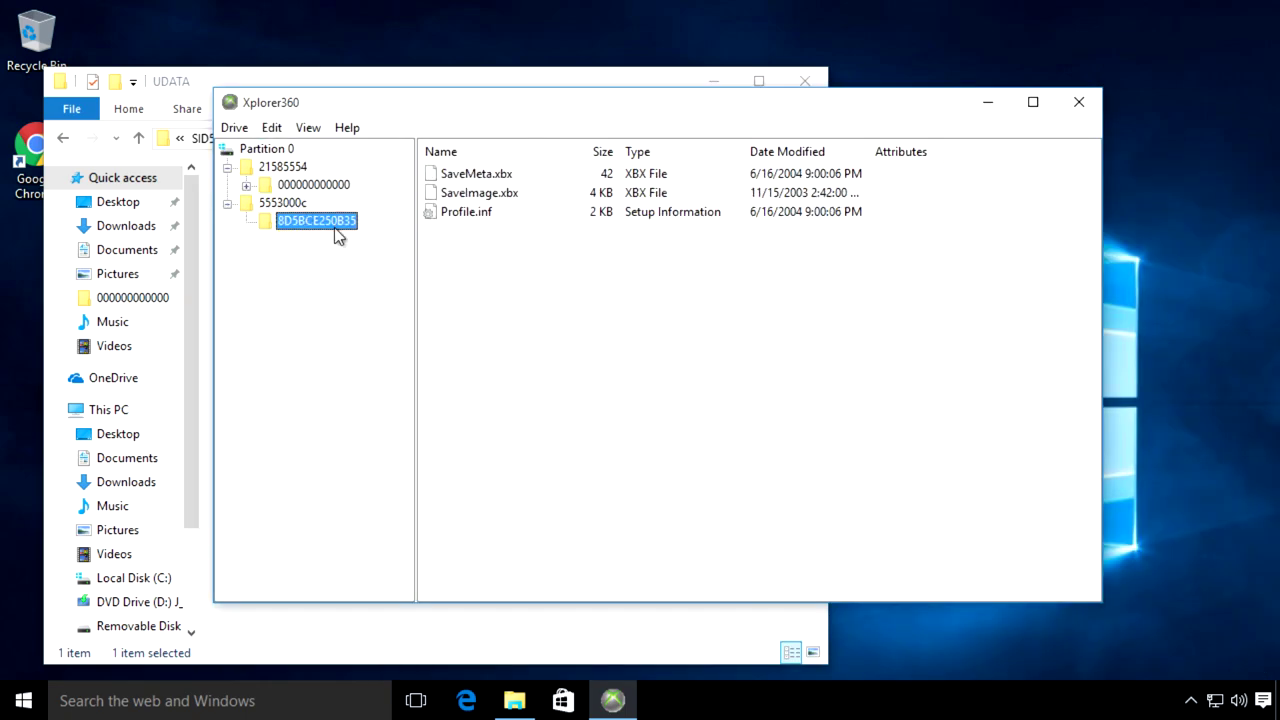
double_click(314, 184)
click(307, 240)
double_click(451, 211)
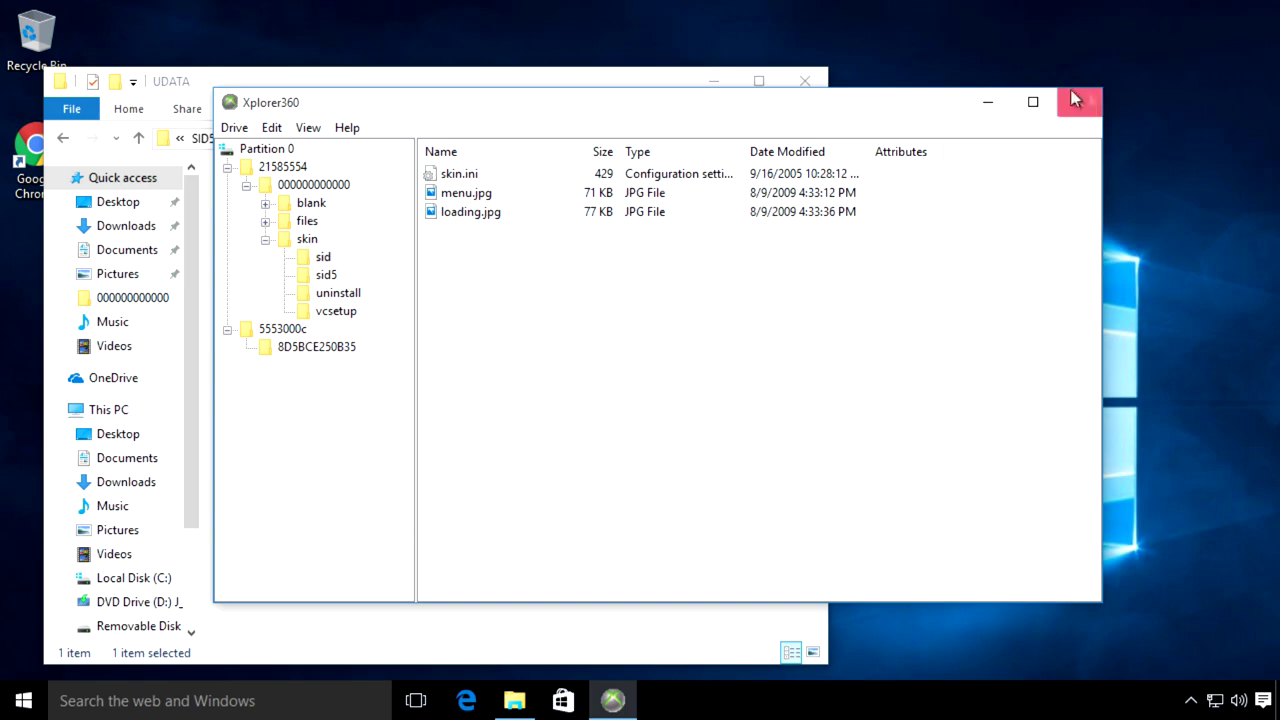
Close Xplorer360 and File Explorer, and move the softmod folder on the desktop below the Google Chrome shortcut.
click(1079, 101)
click(250, 137)
click(250, 137)
click(801, 83)
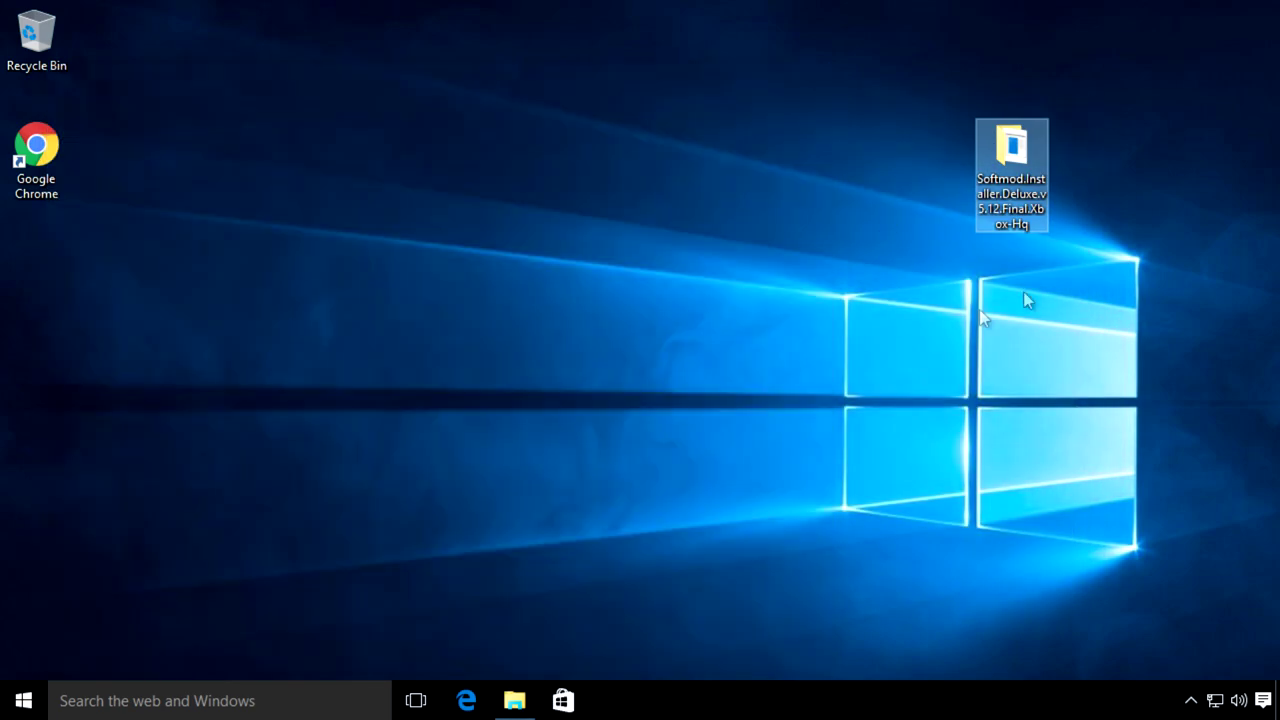
drag(1018, 158, 72, 263)
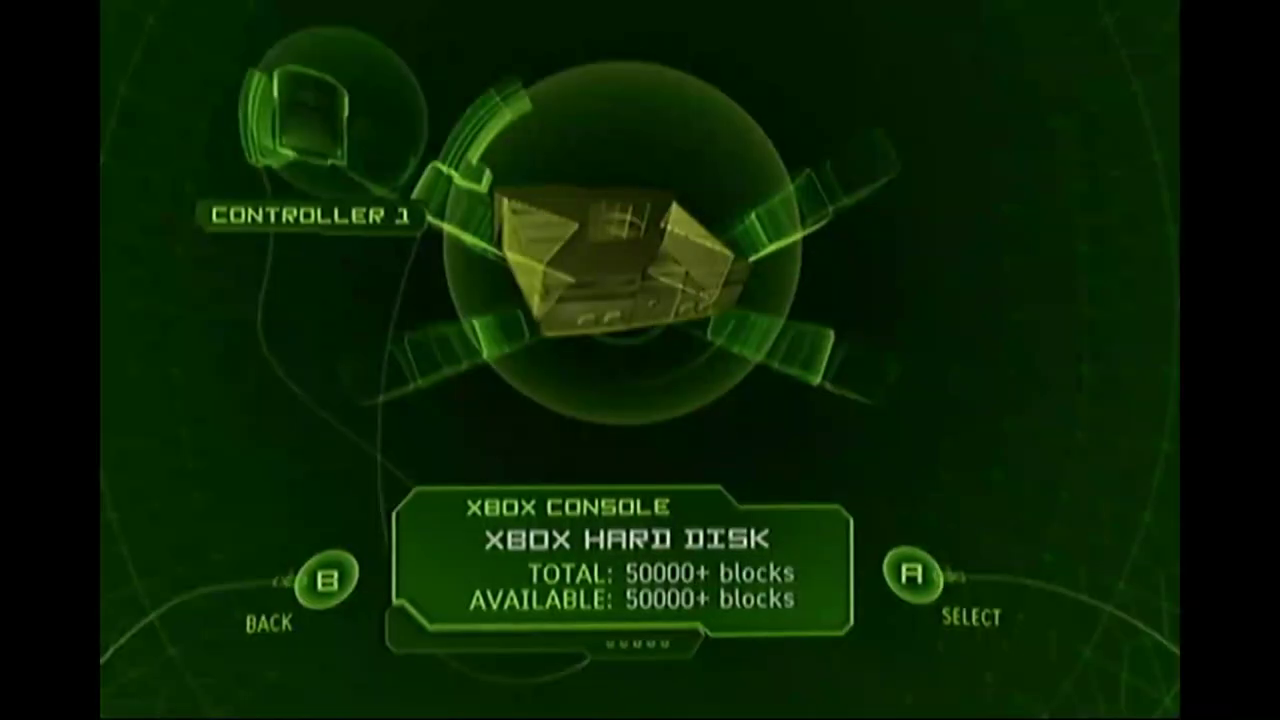
On the Xbox dashboard, copy the SID5 Splinter Cell NTSC save LINUX_Profile from Memory Unit 1A to the Xbox hard disk.
key(Left)
key(Return)
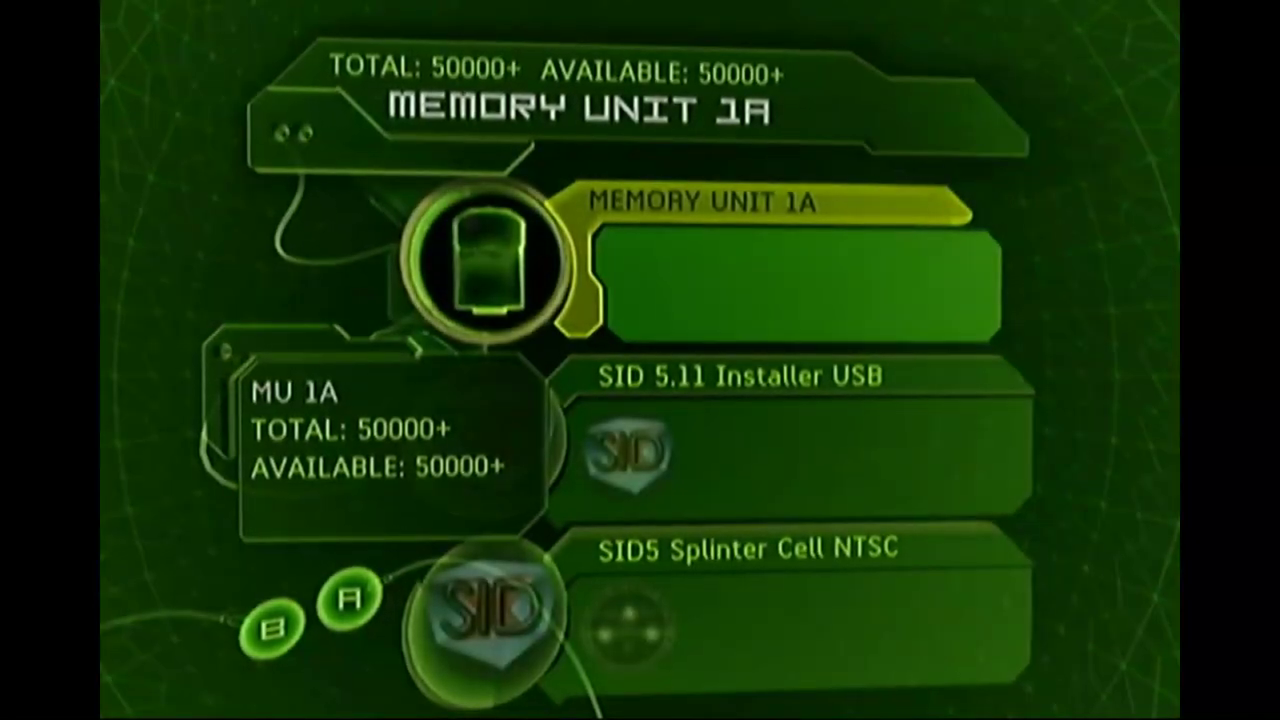
key(Down)
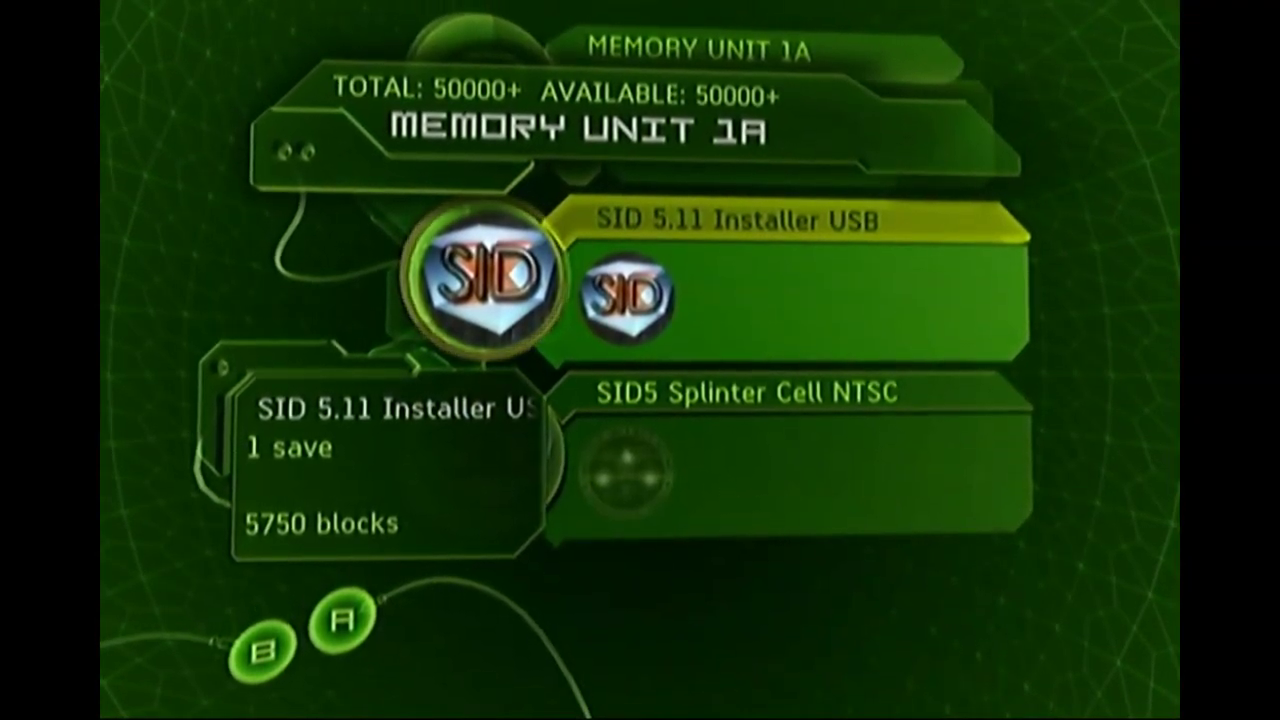
key(Down)
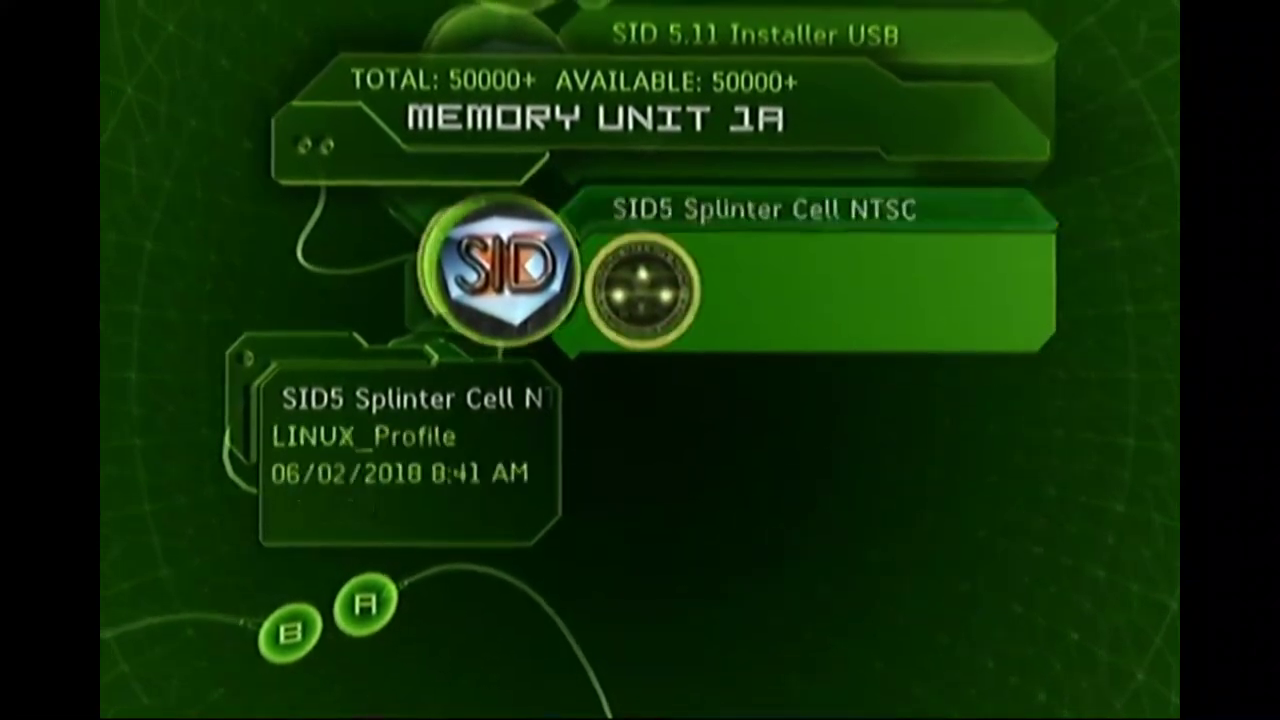
key(Return)
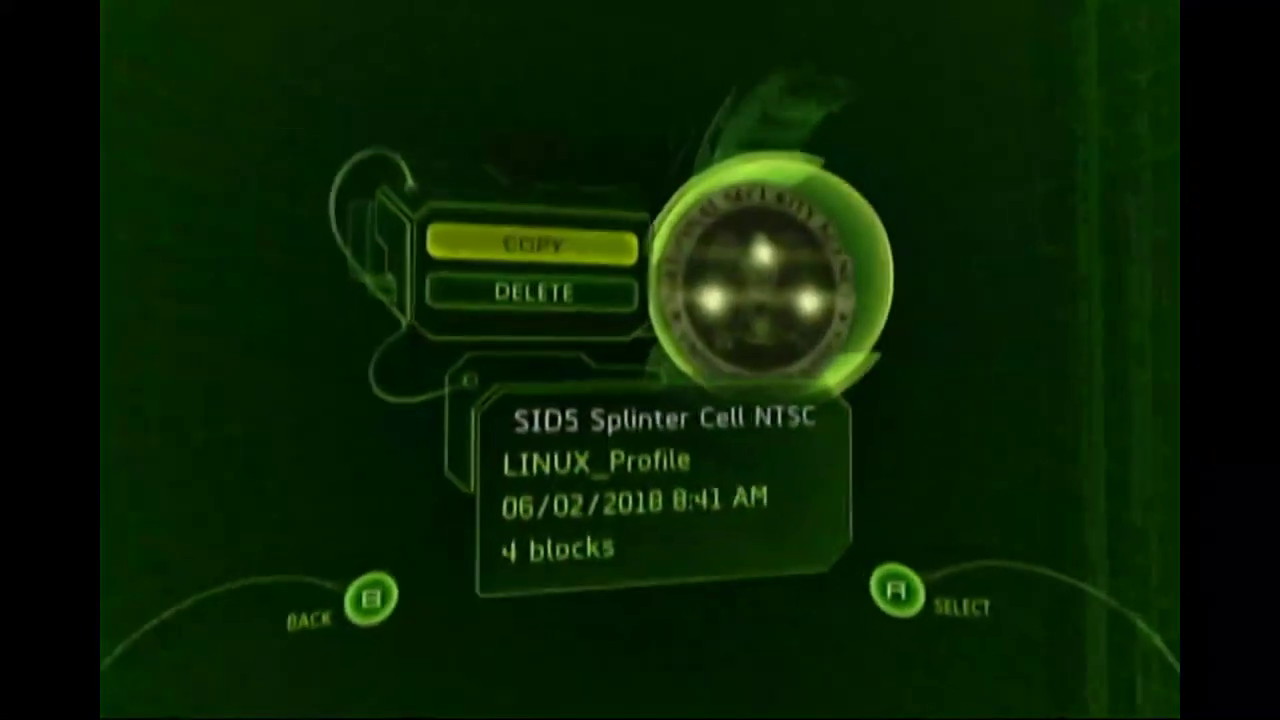
key(Return)
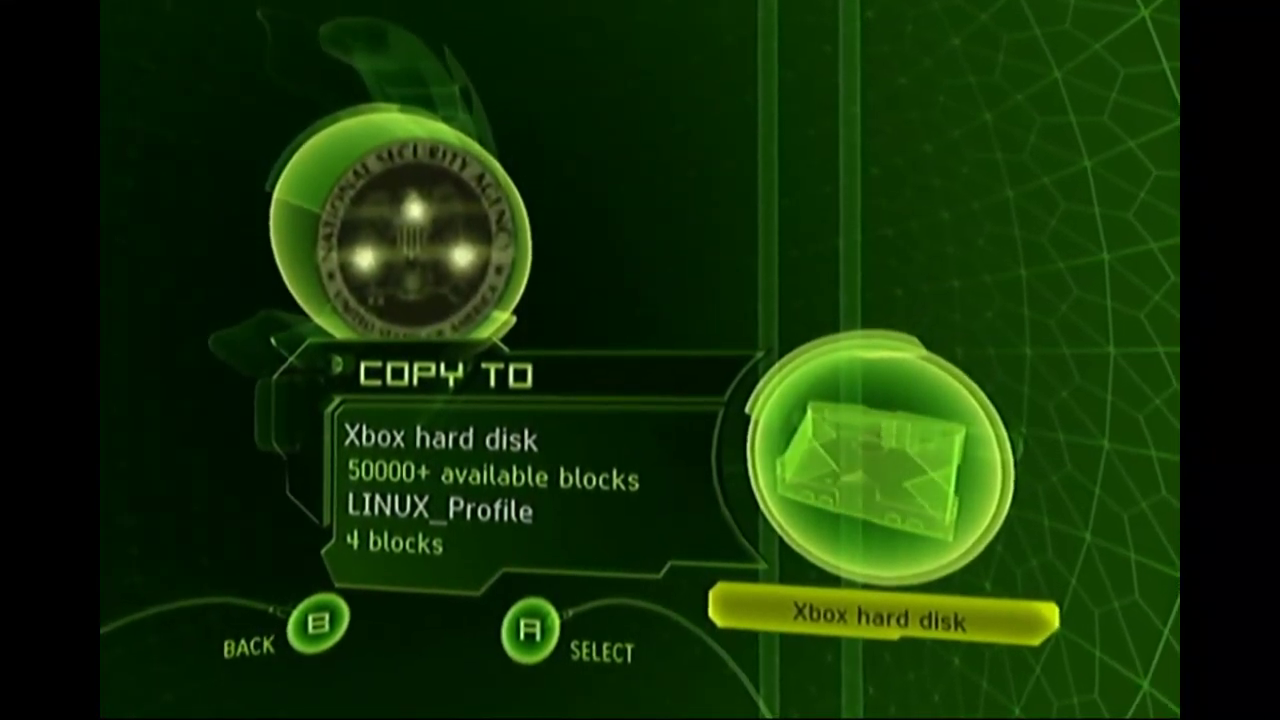
key(Return)
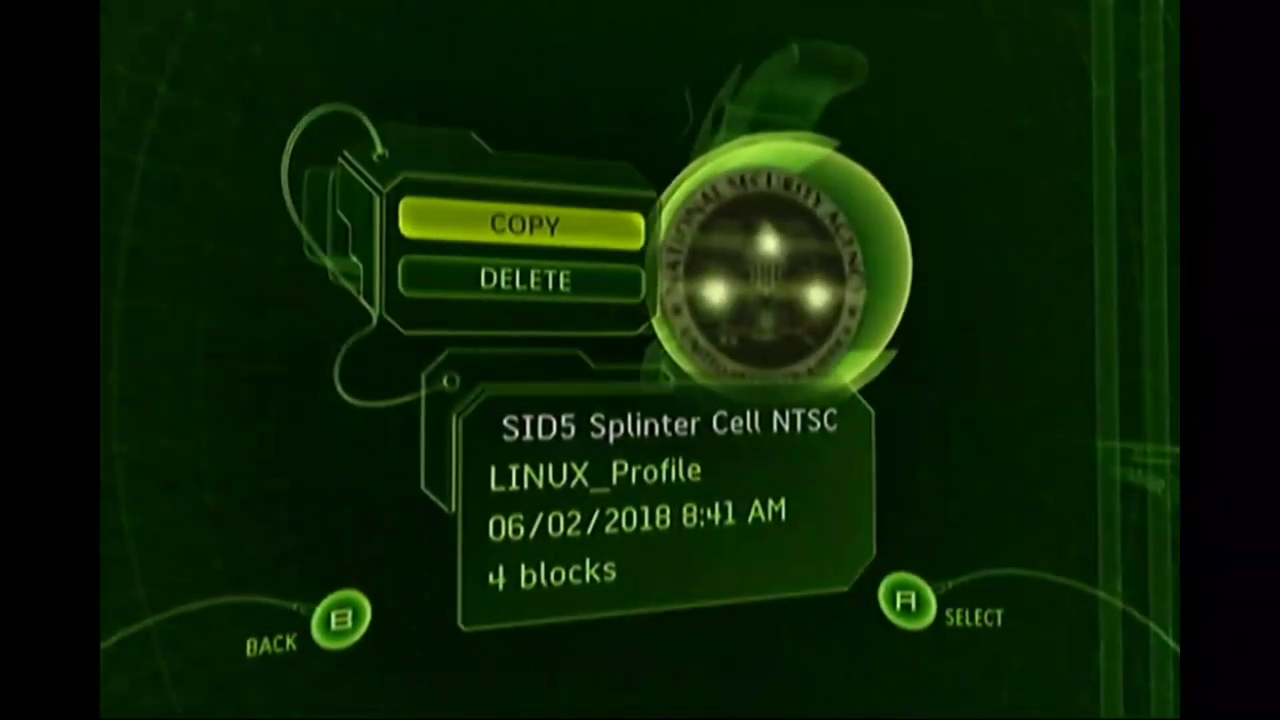
key(Escape)
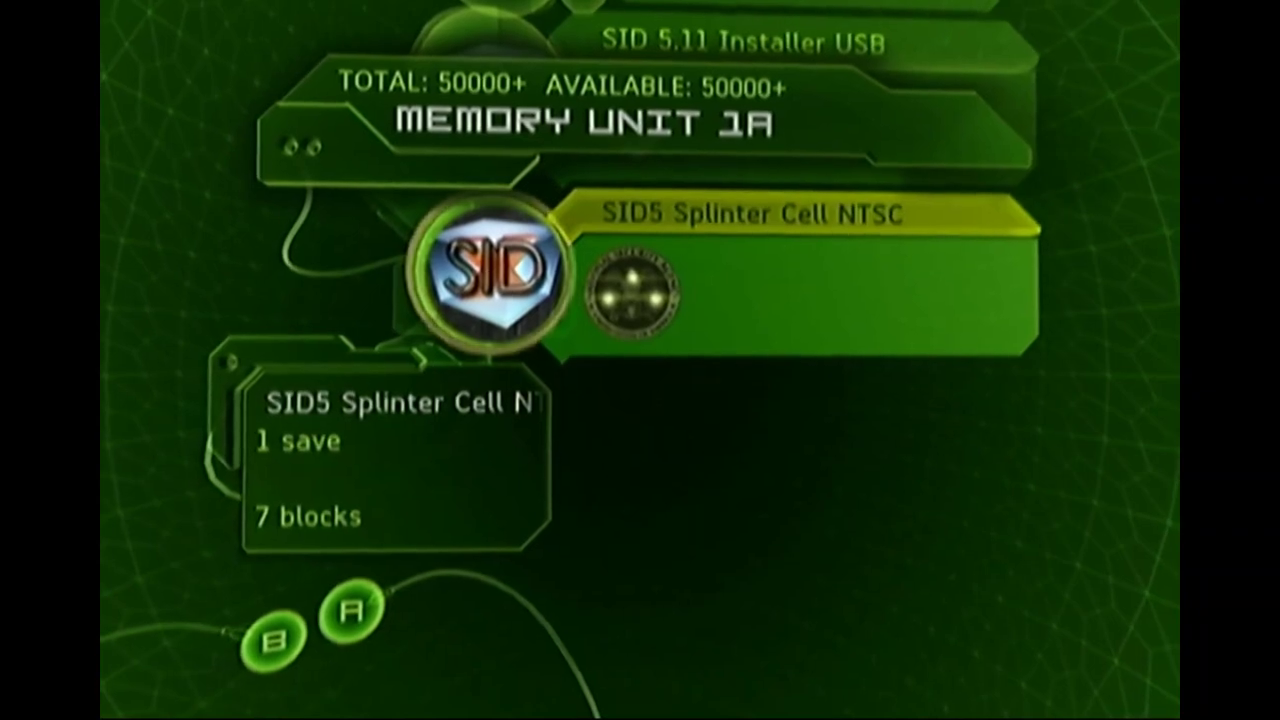
Copy the Install SID 5 save of SID 5.11 Installer USB to the Xbox hard disk and return to the dashboard's main menu.
key(Up)
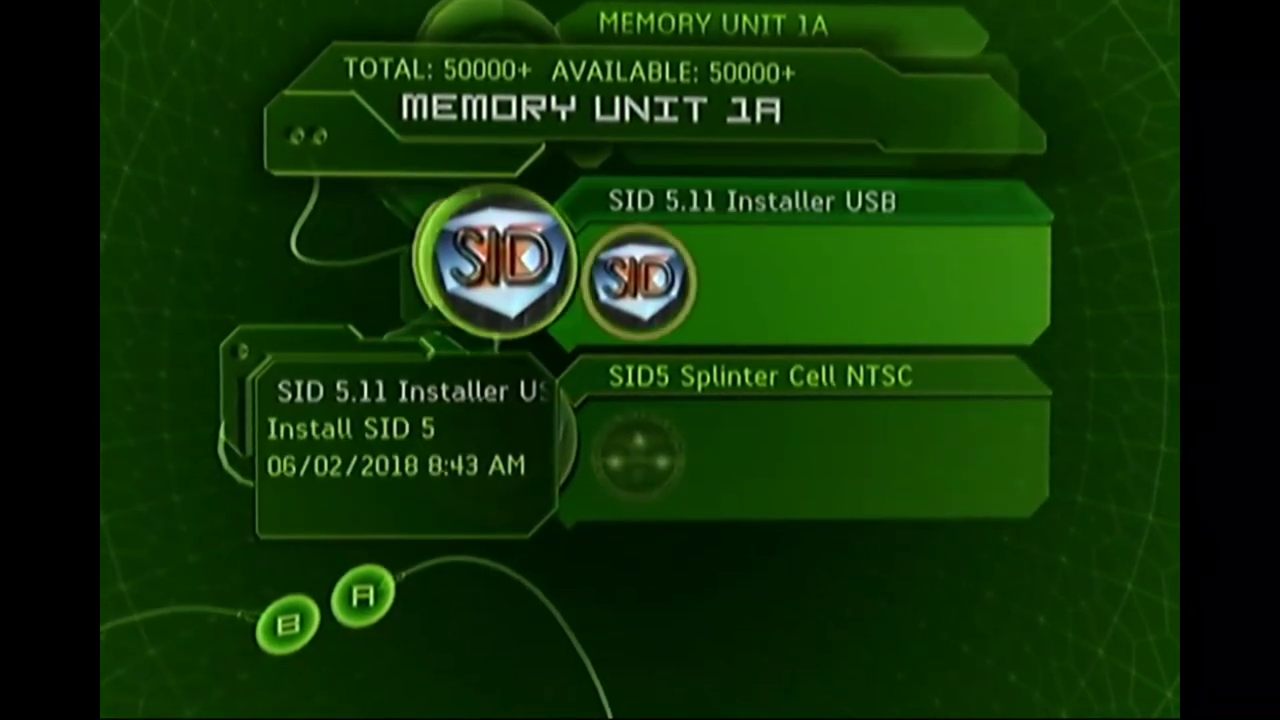
key(Return)
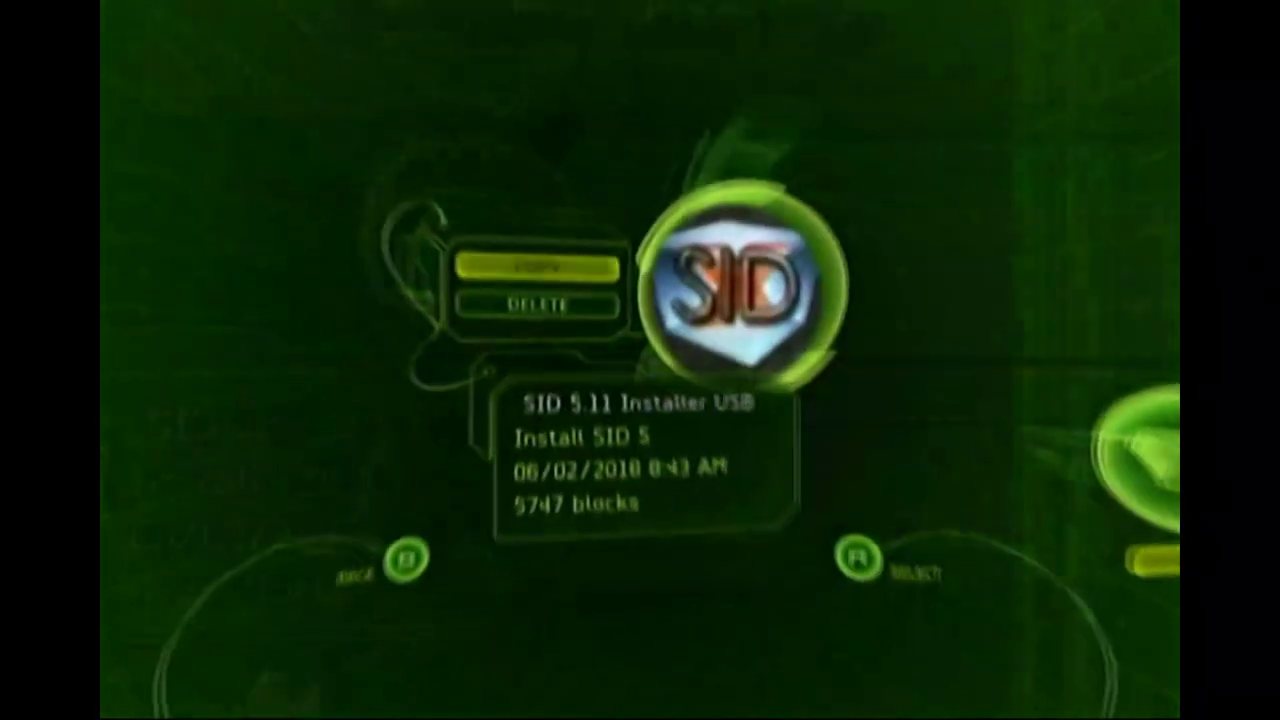
key(Return)
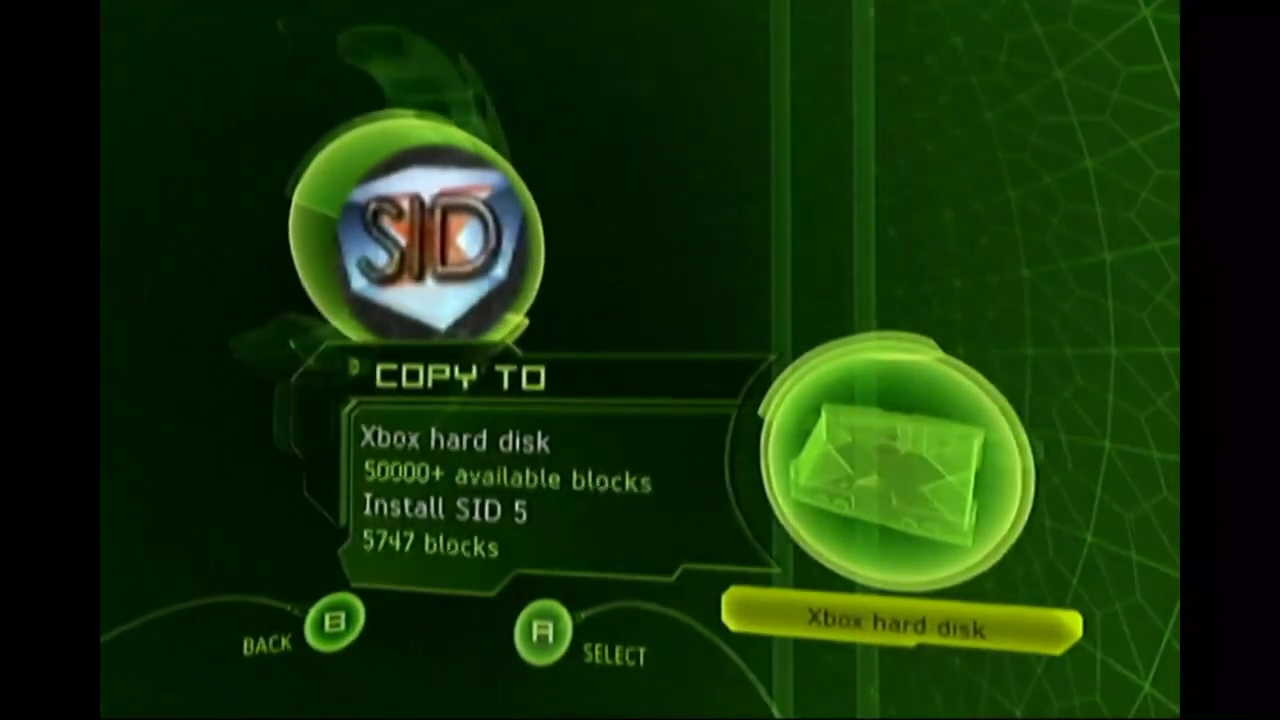
key(Return)
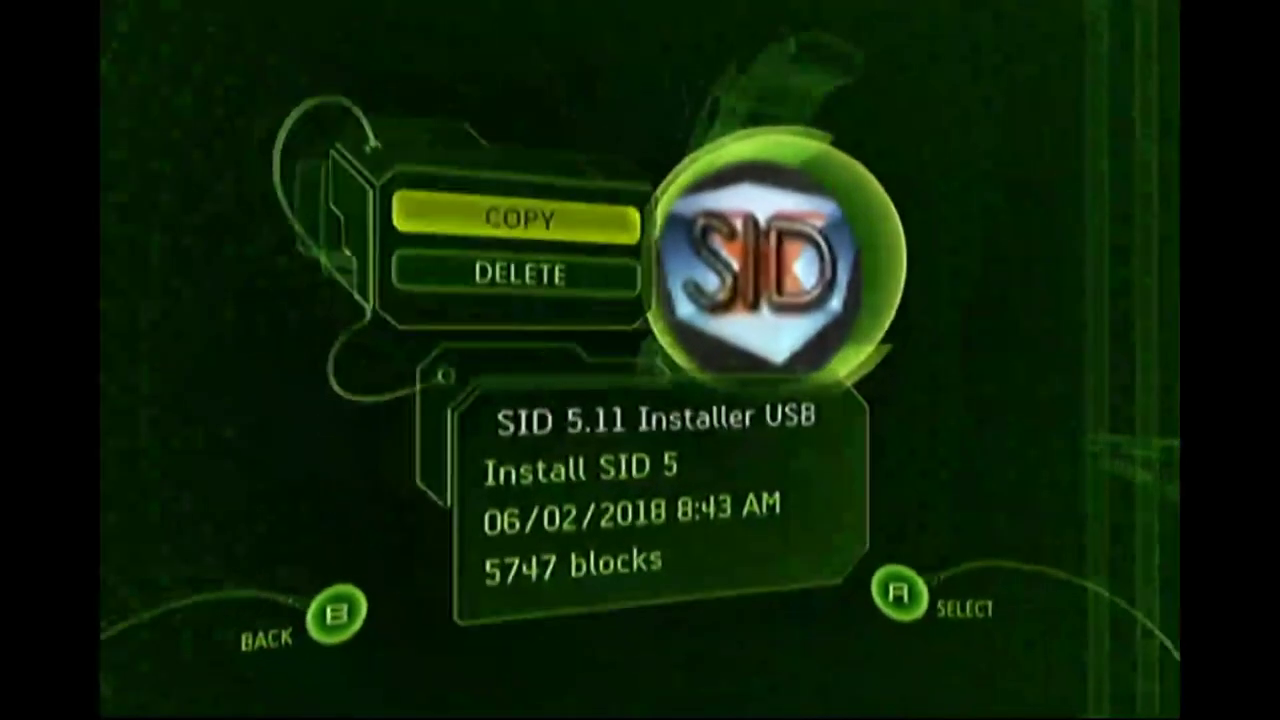
key(Escape)
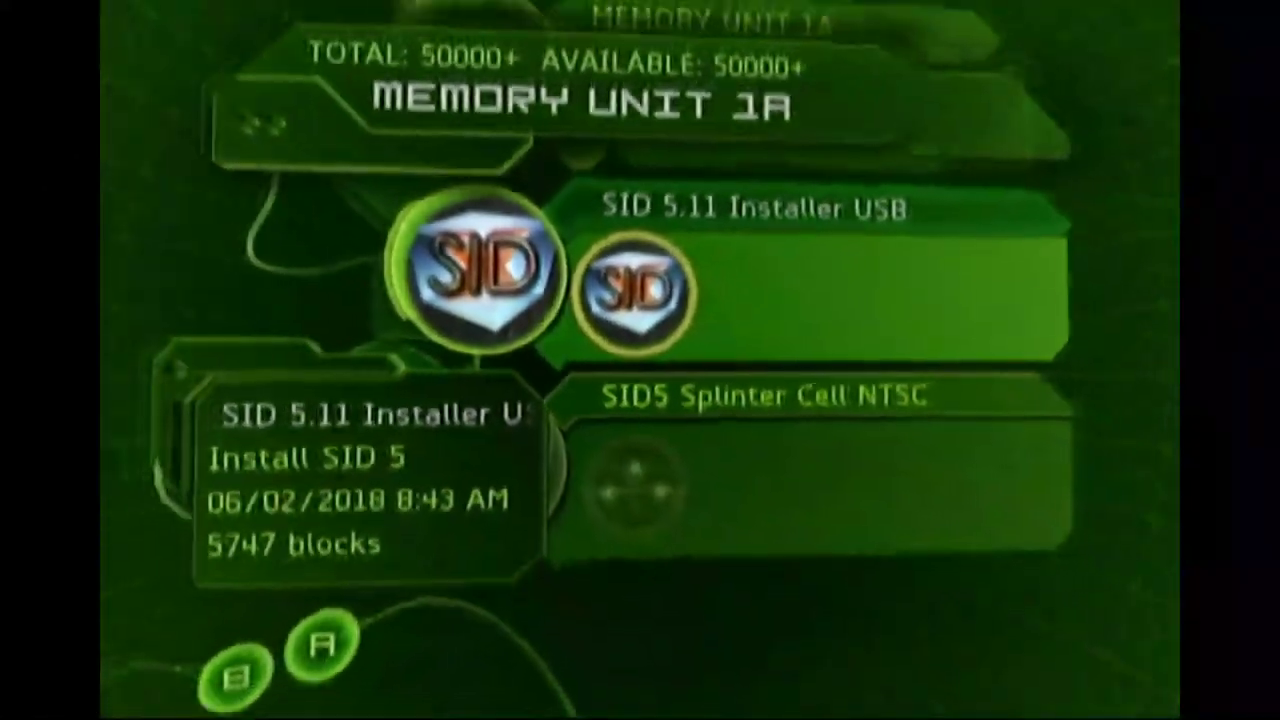
key(Escape)
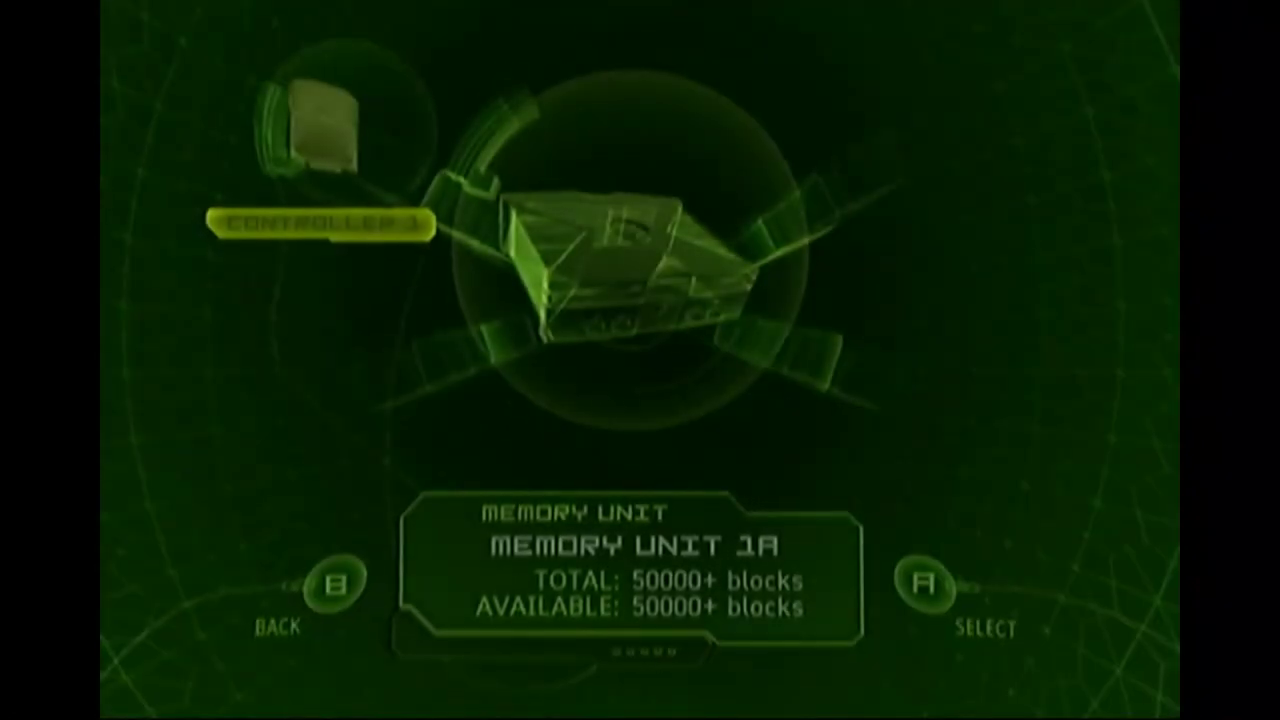
key(Escape)
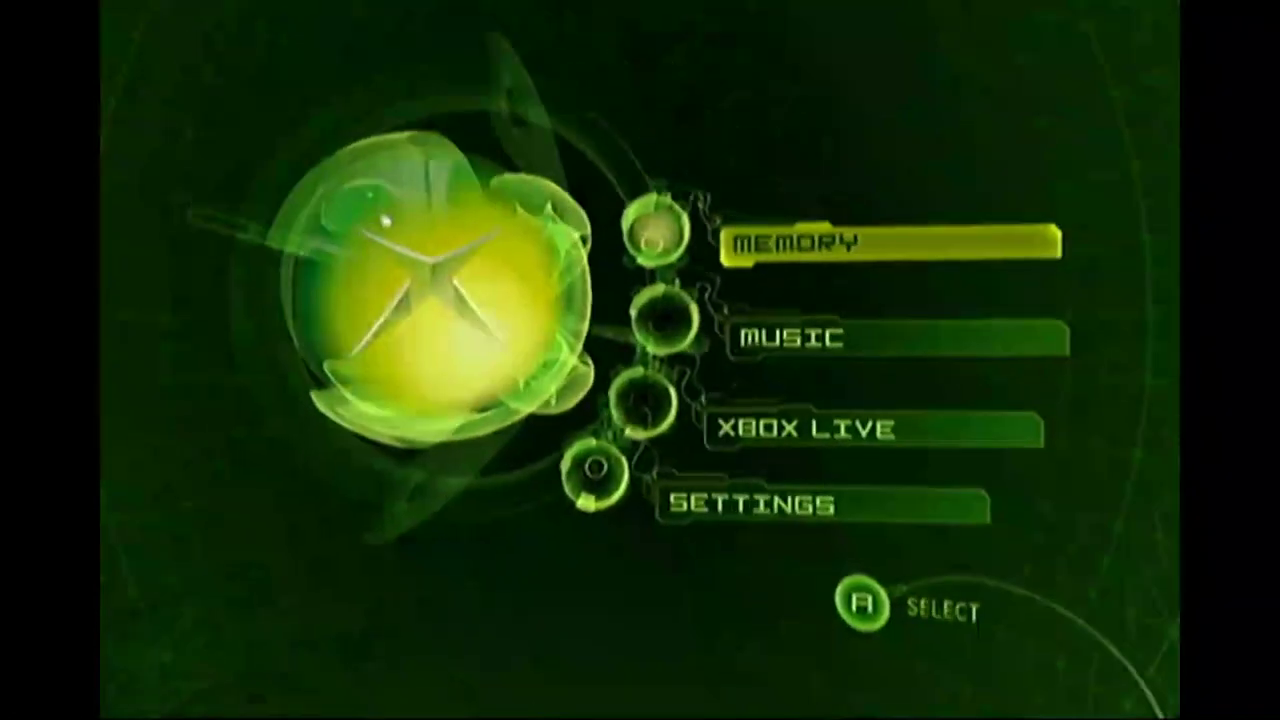
Check the Xbox hard disk for the SID 5.11 Installer USB and SID5 Splinter Cell NTSC saves and leave the memory screen.
key(Return)
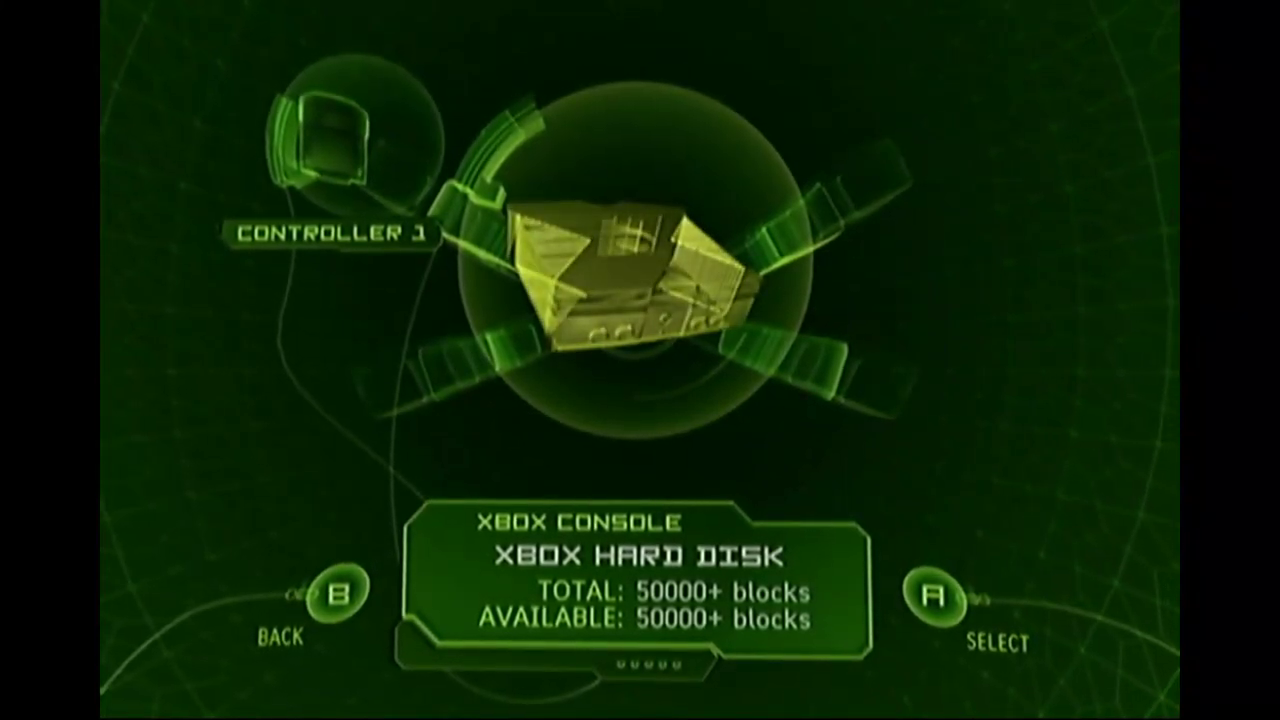
key(Return)
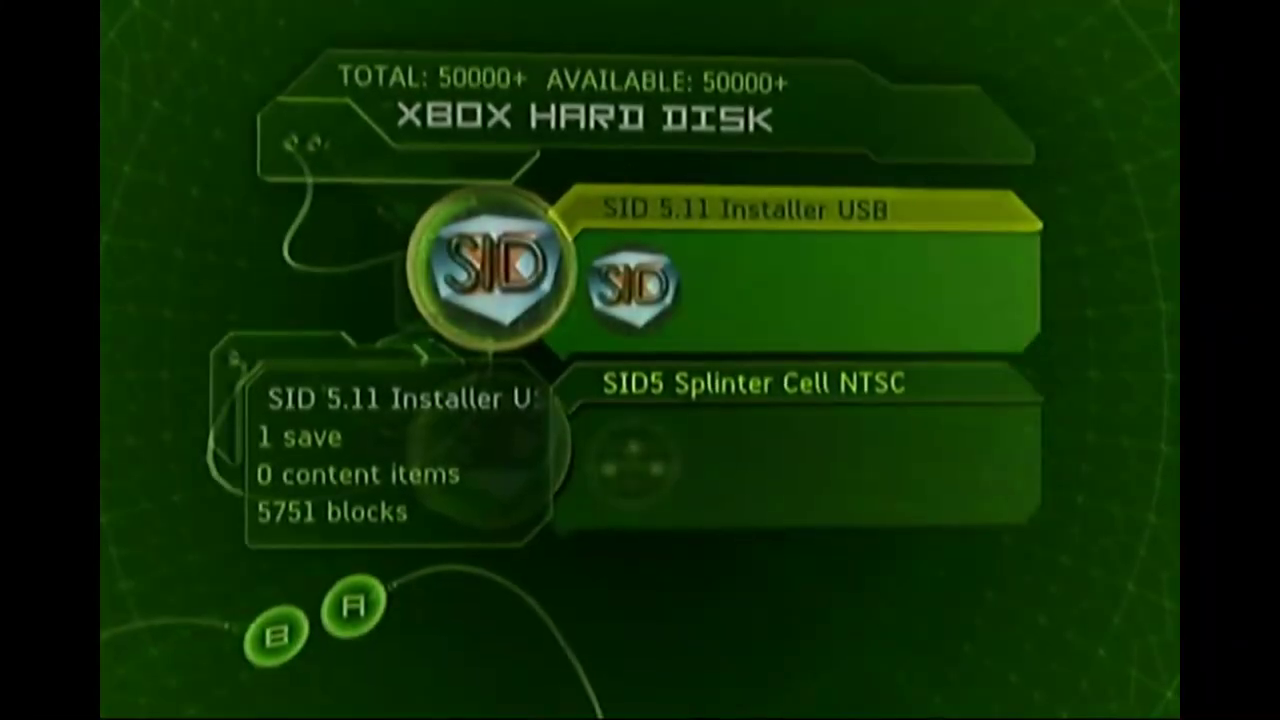
key(Down)
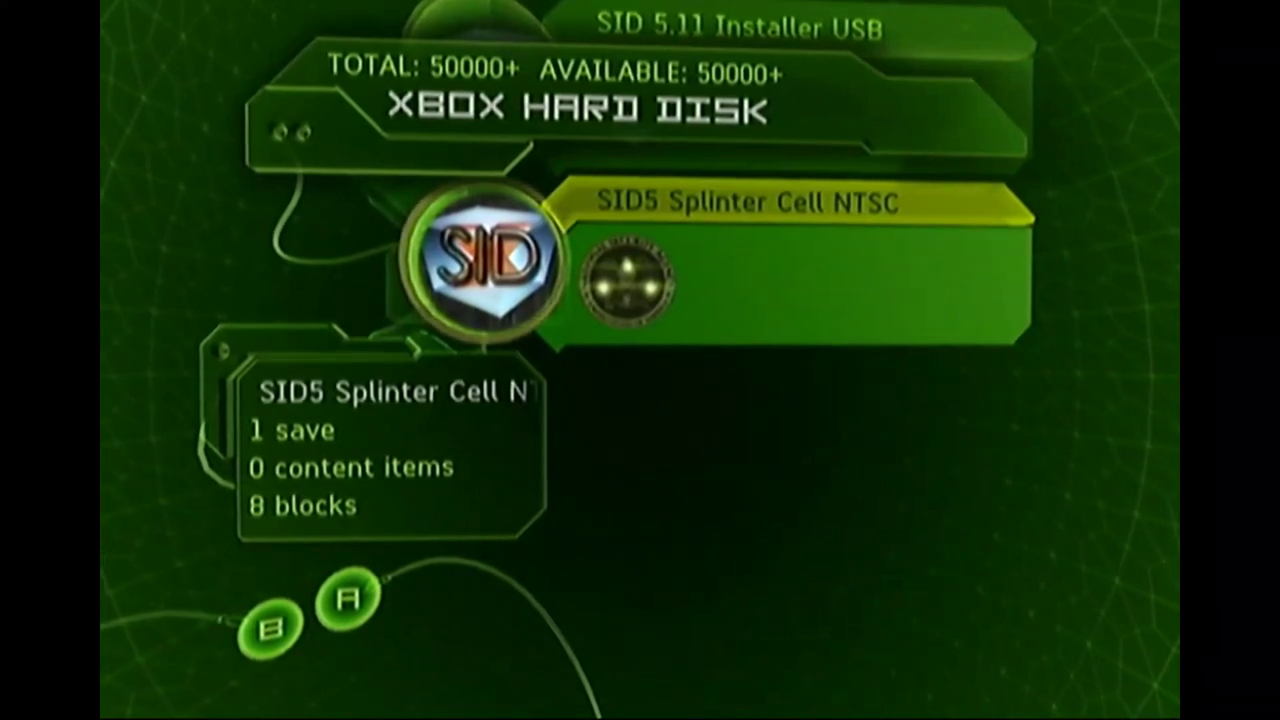
key(Up)
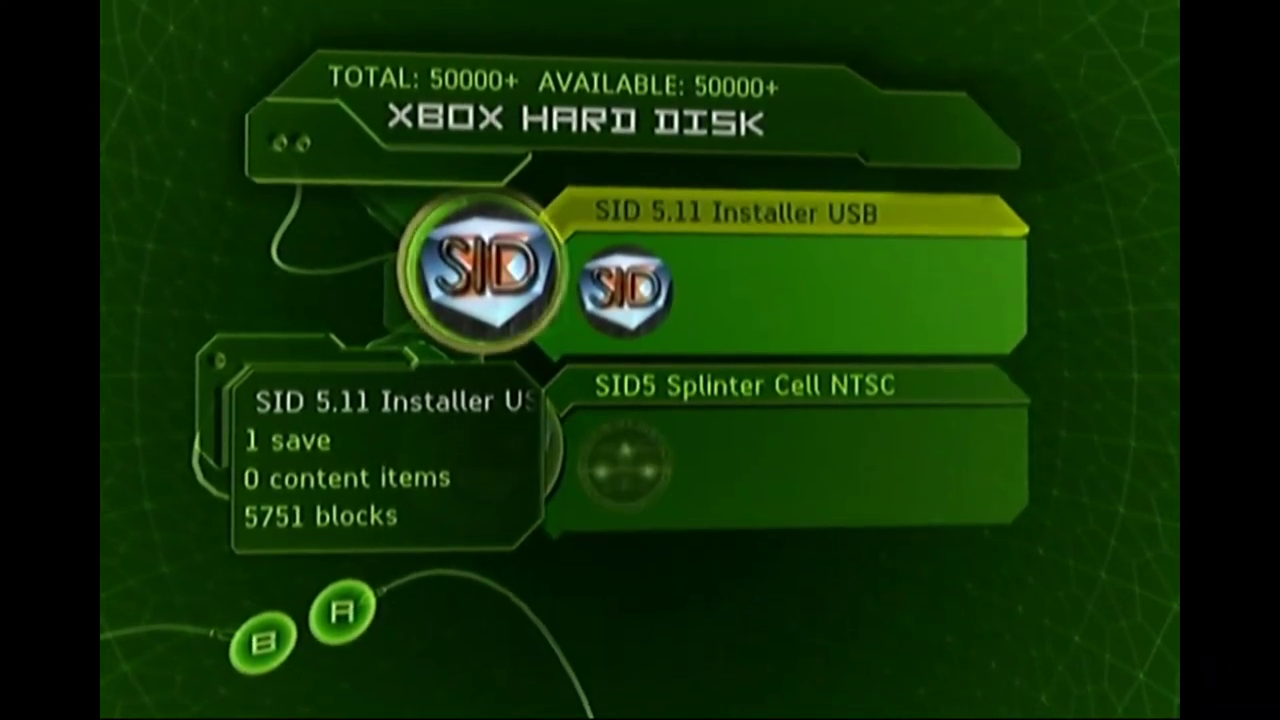
key(Down)
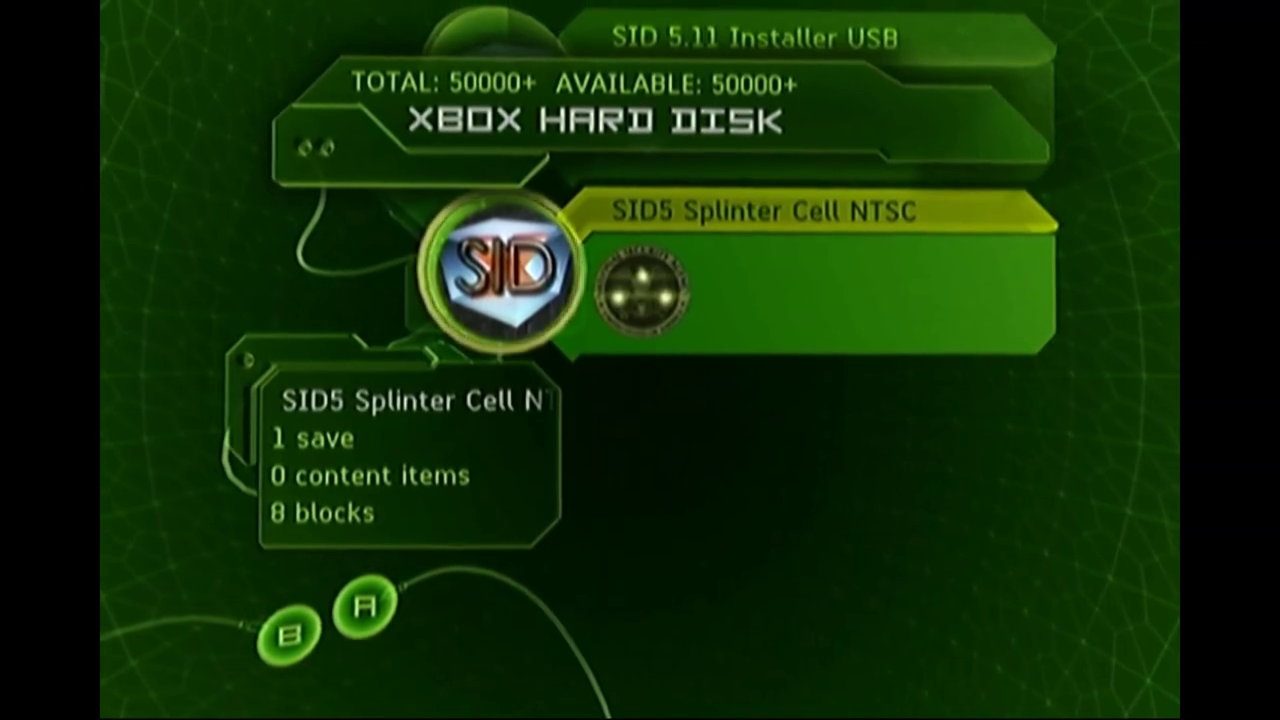
key(Escape)
key(Escape)
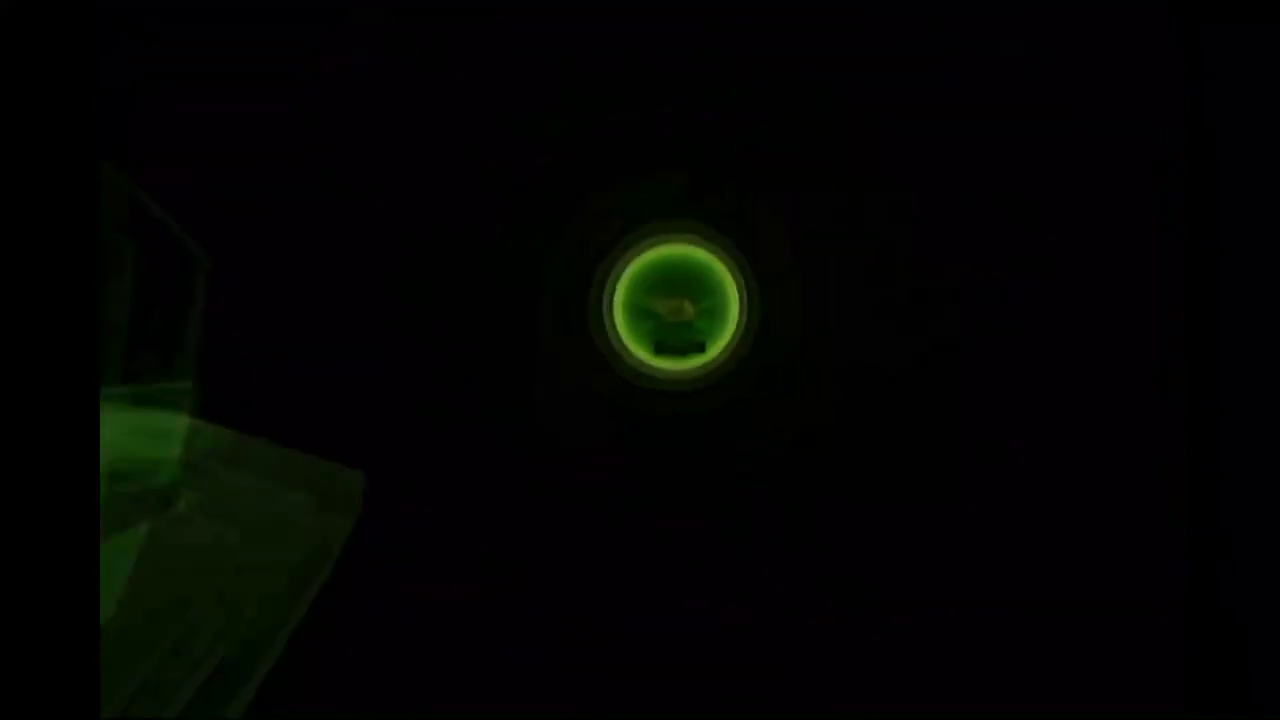
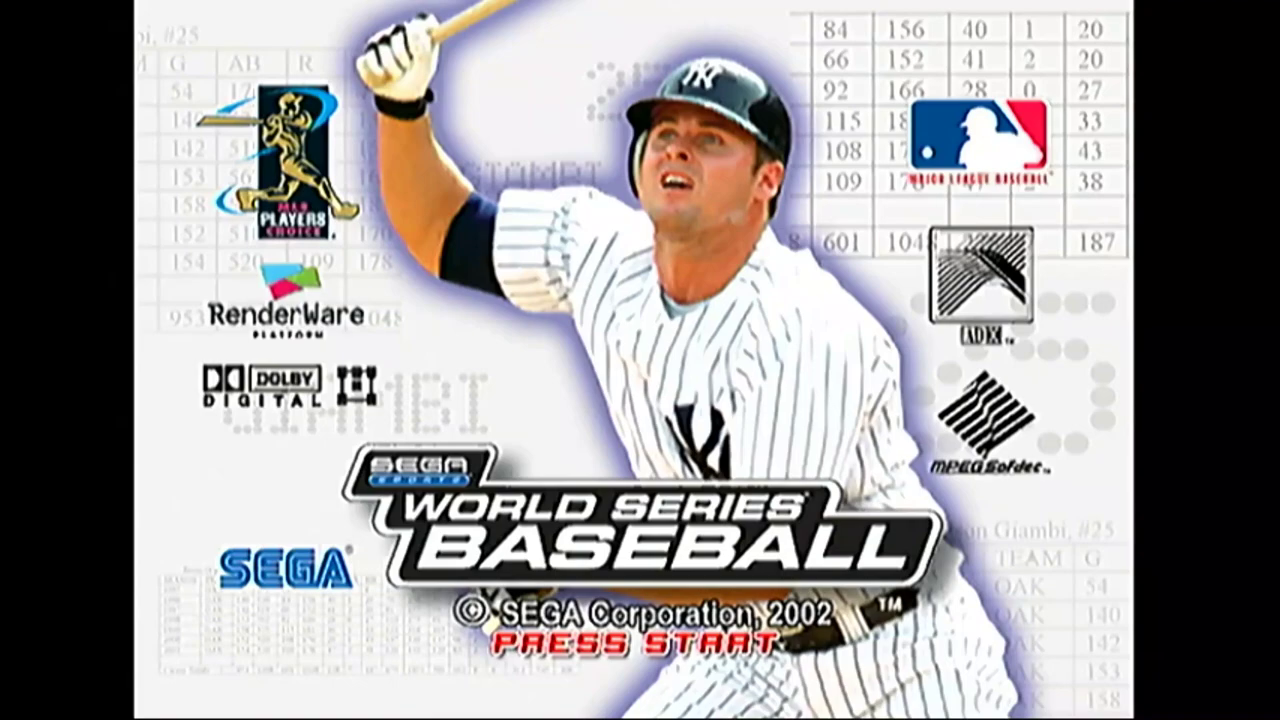
key(Return)
key(Return)
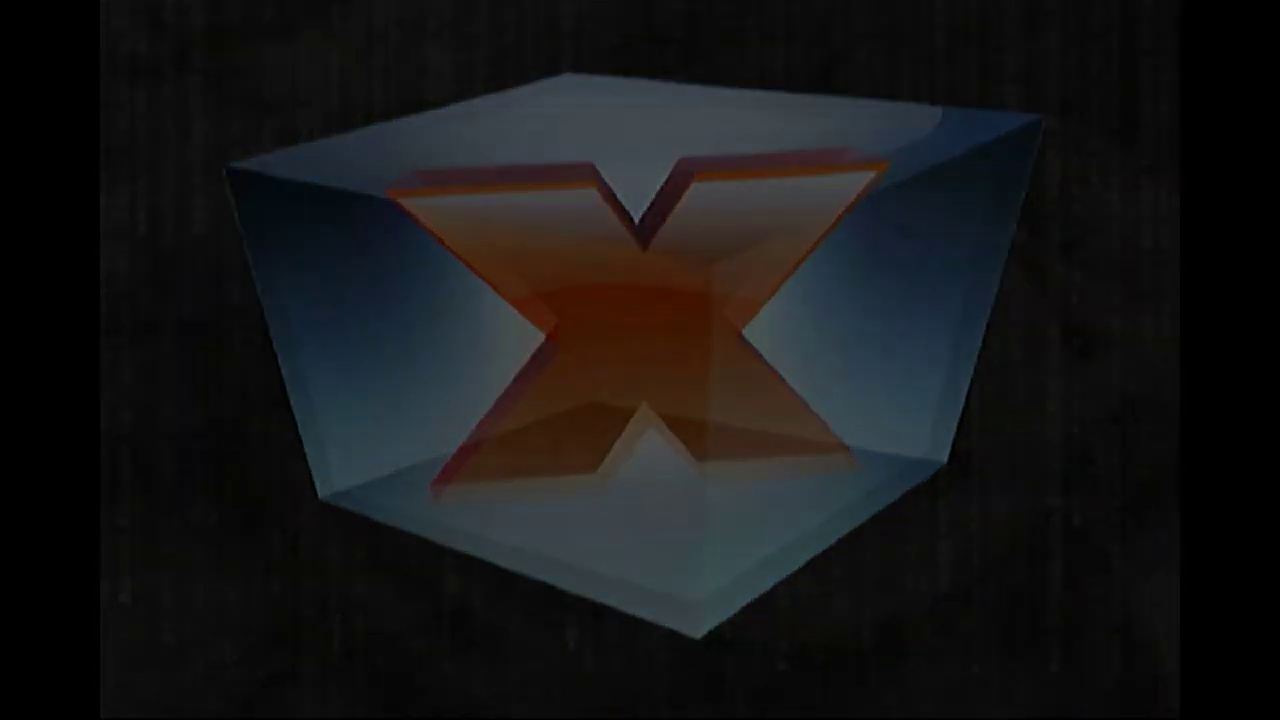
In the UnleashX dashboard, open the Control Panel from the System settings.
key(Down)
key(Down)
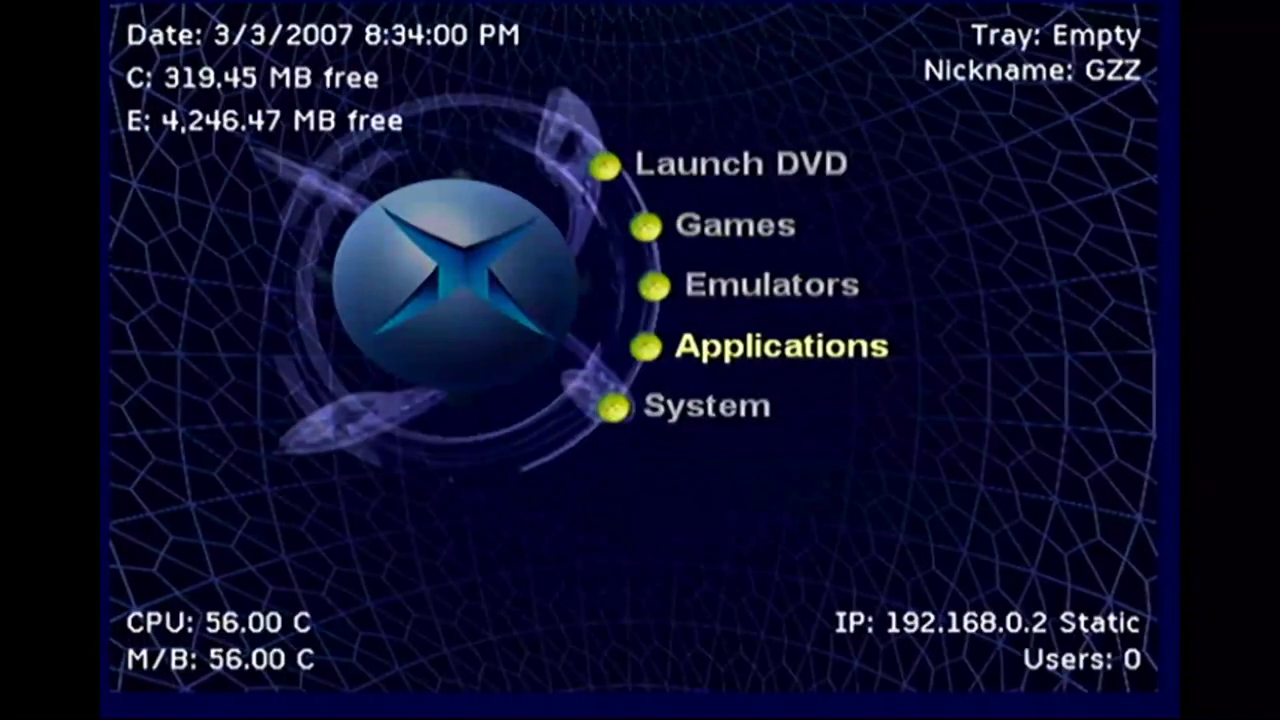
key(Down)
key(Return)
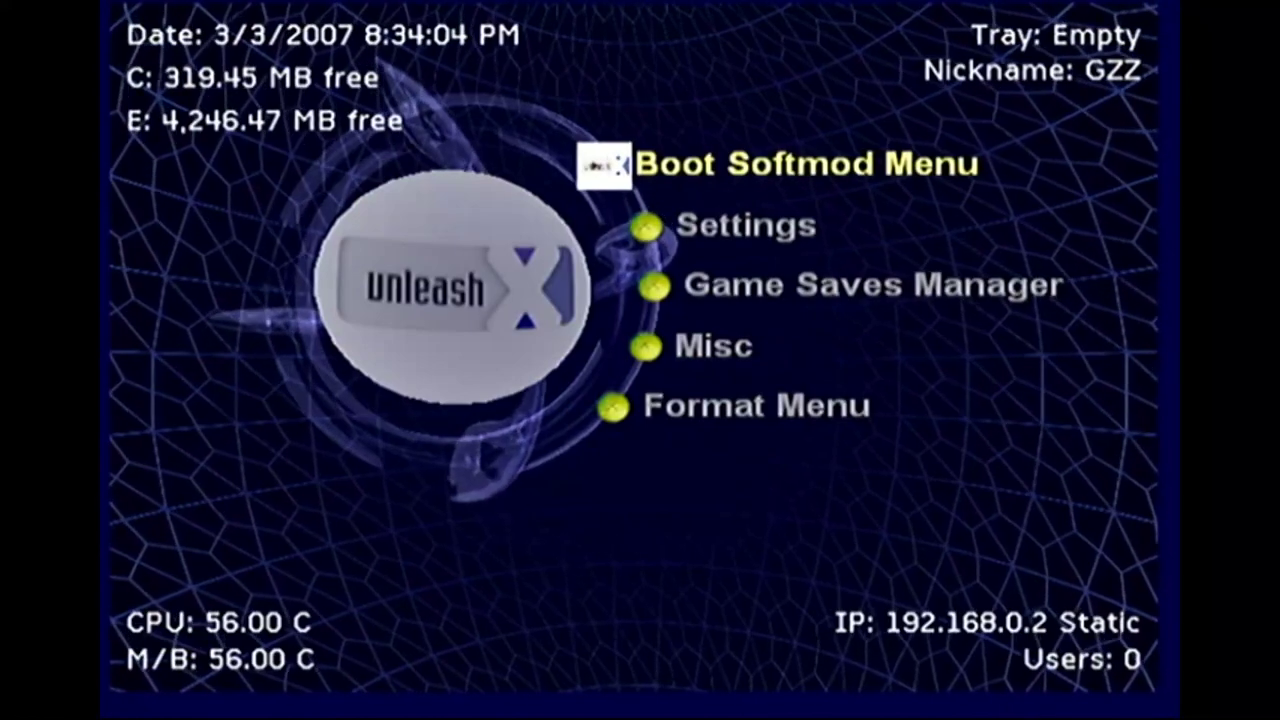
key(Down)
key(Return)
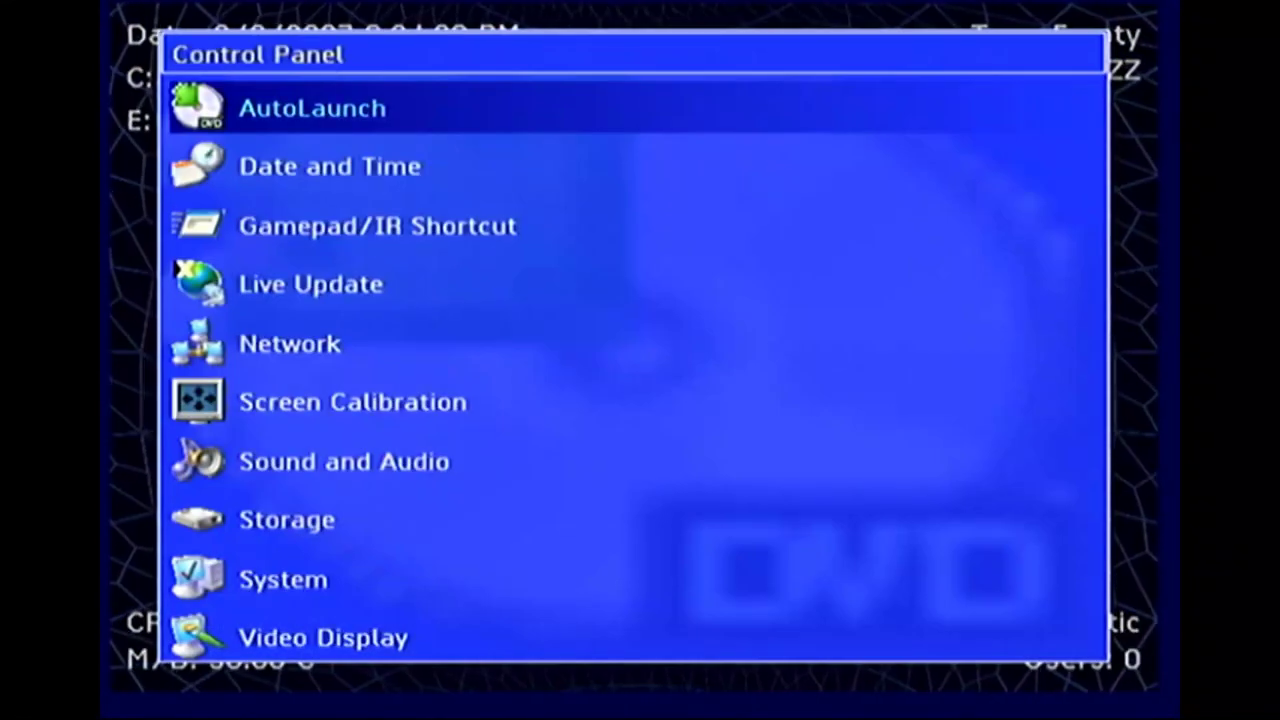
Open the Network settings in the Control Panel and set the connection type to DHCP.
key(Down)
key(Down)
key(Down)
key(Down)
key(Return)
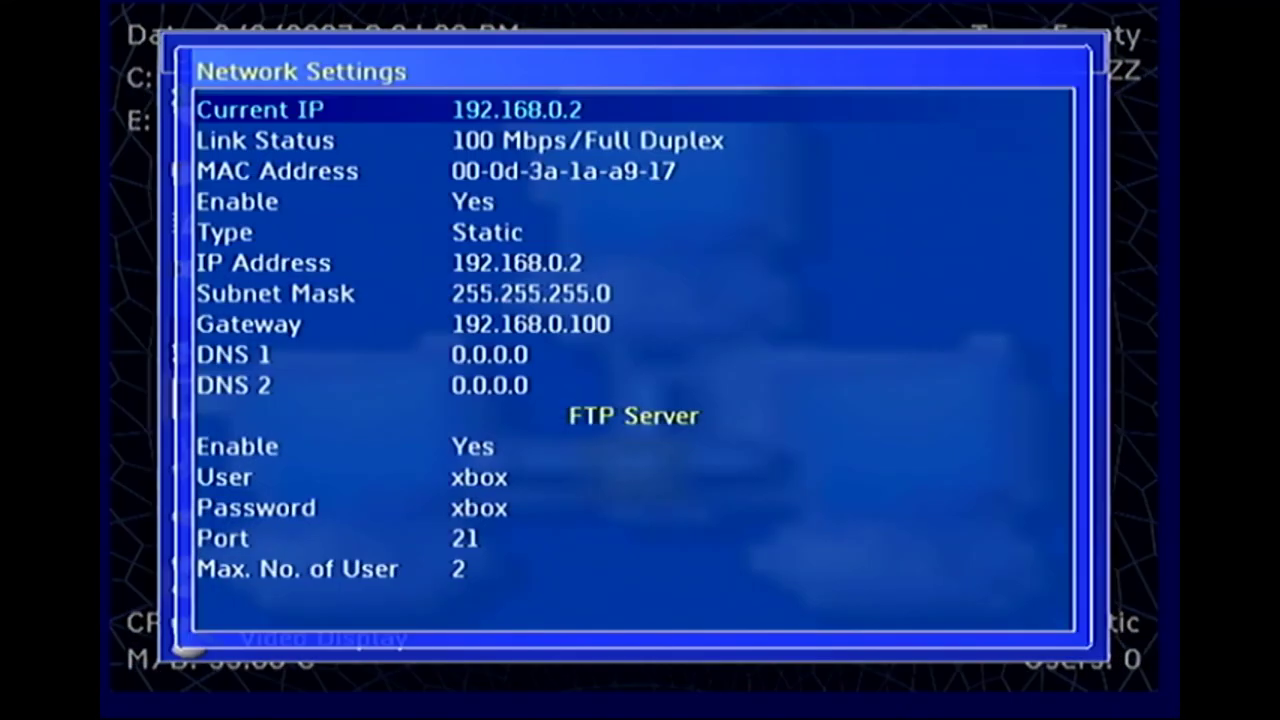
key(Down)
key(Down)
key(Down)
key(Down)
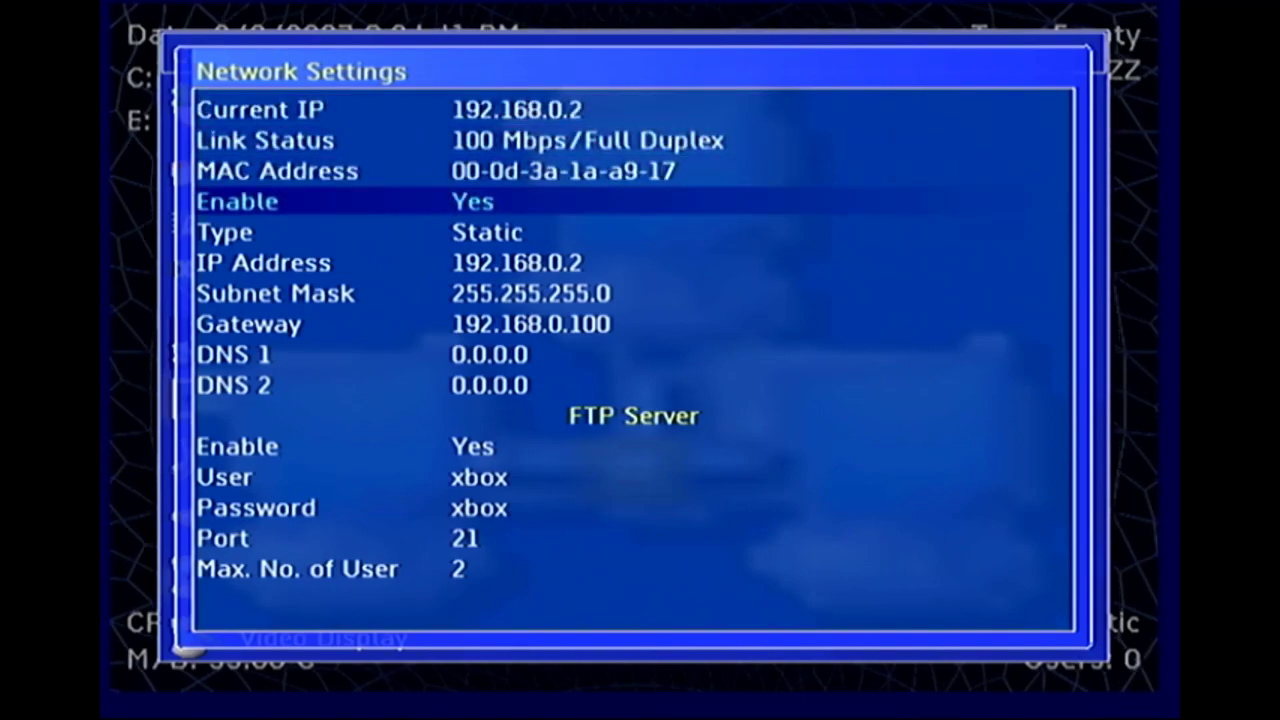
key(Return)
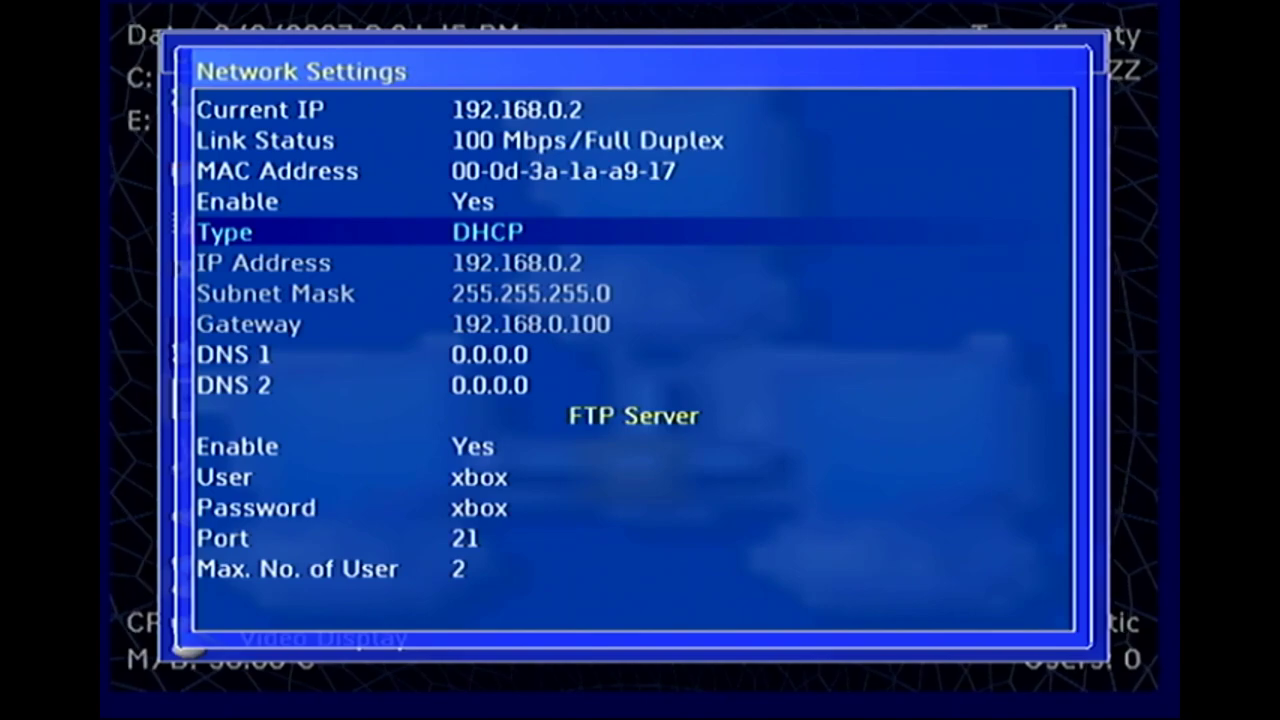
key(Down)
key(Down)
Save the changed network settings and return to the UnleashX main menu.
key(Escape)
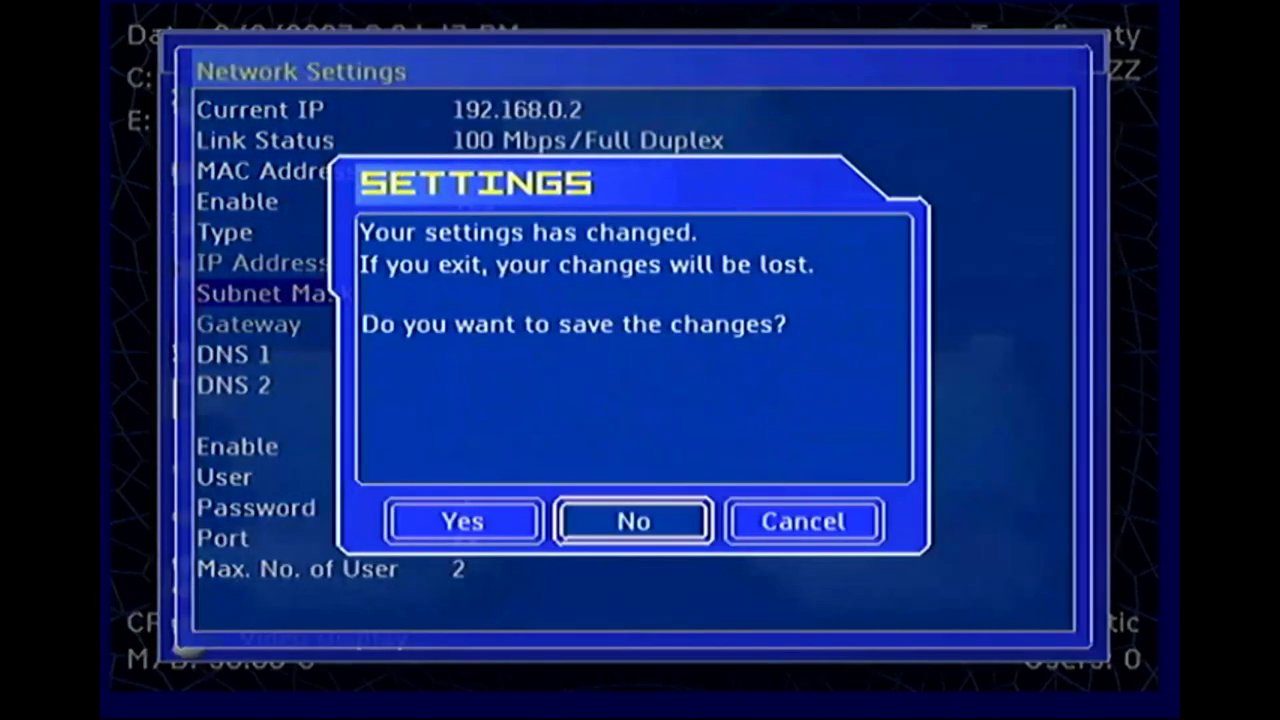
key(Left)
key(Return)
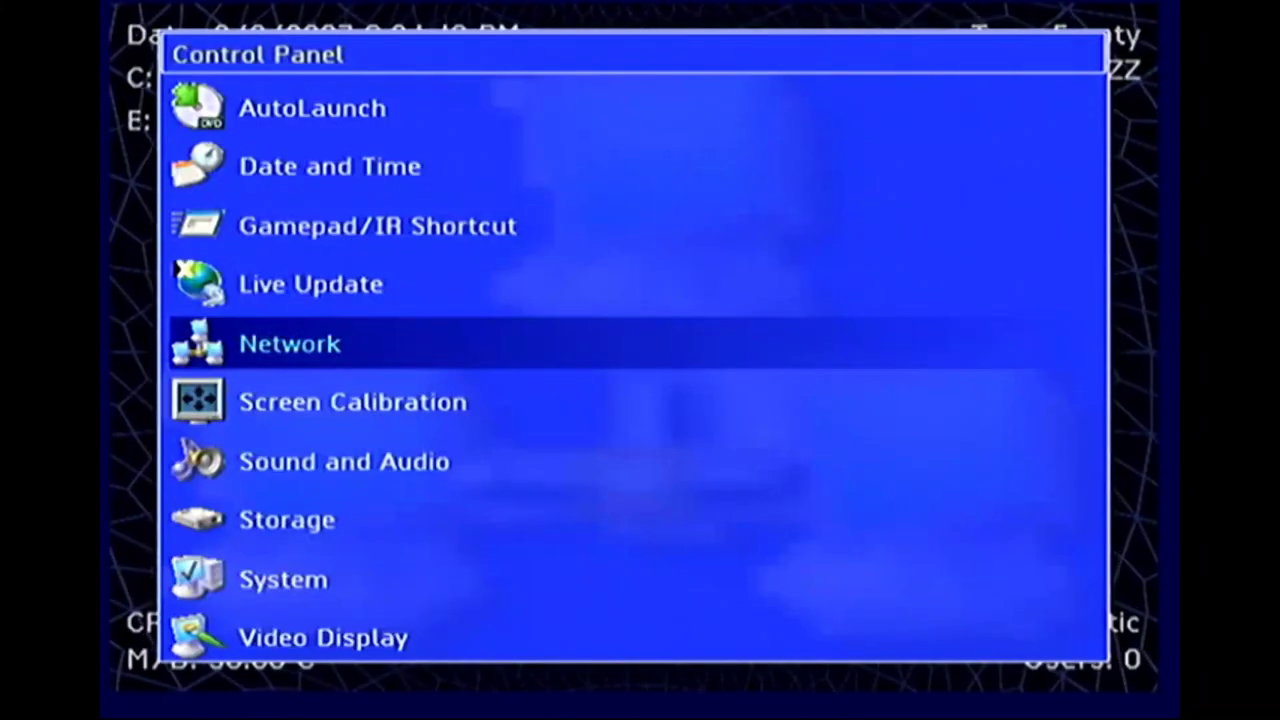
key(Down)
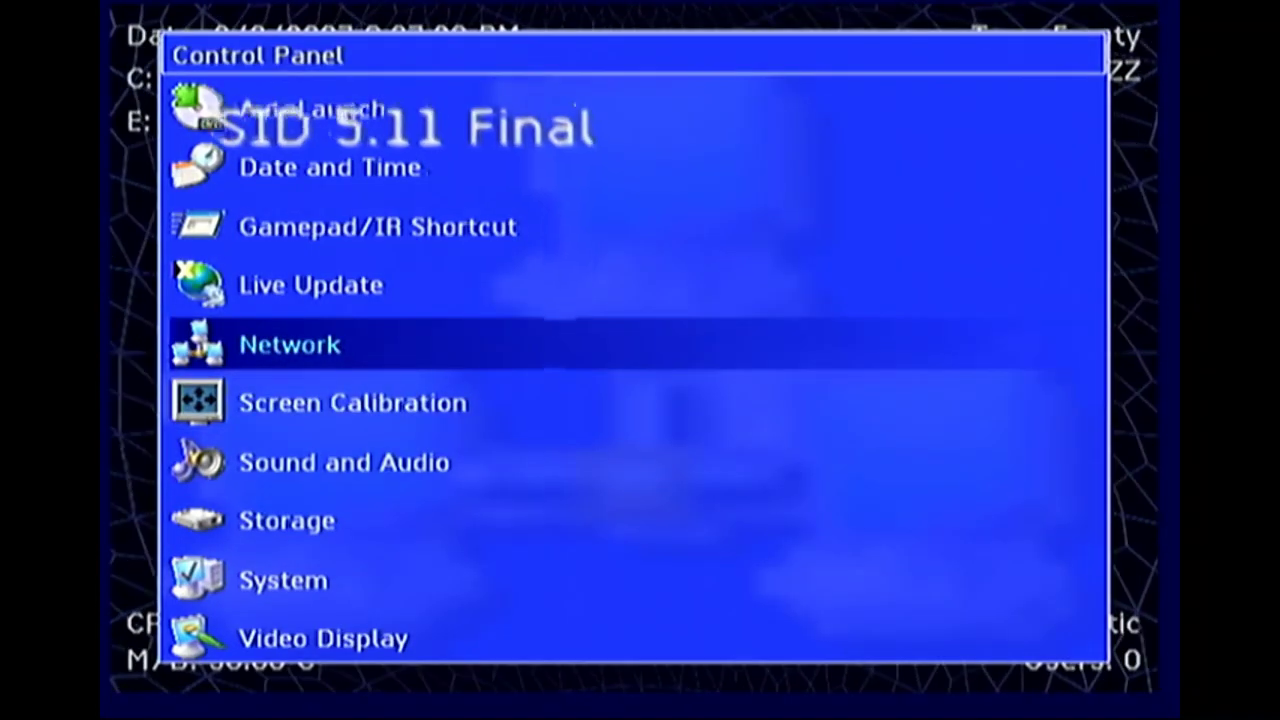
key(Escape)
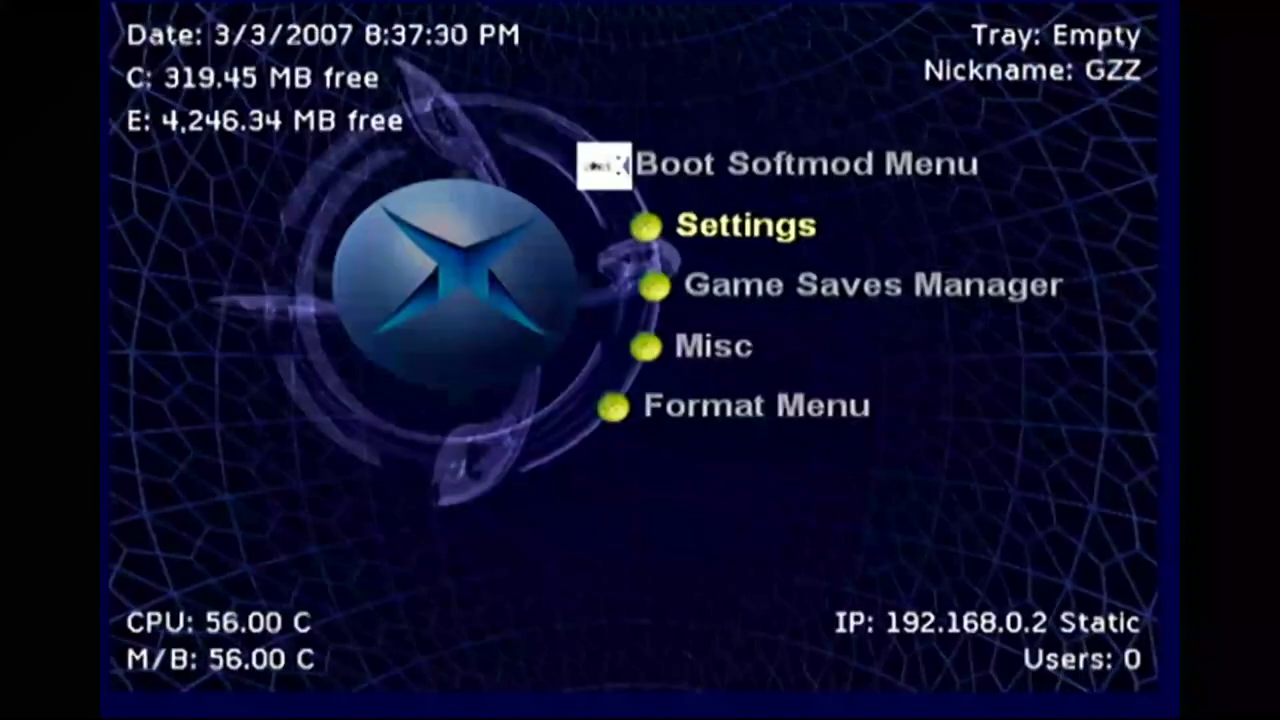
key(Escape)
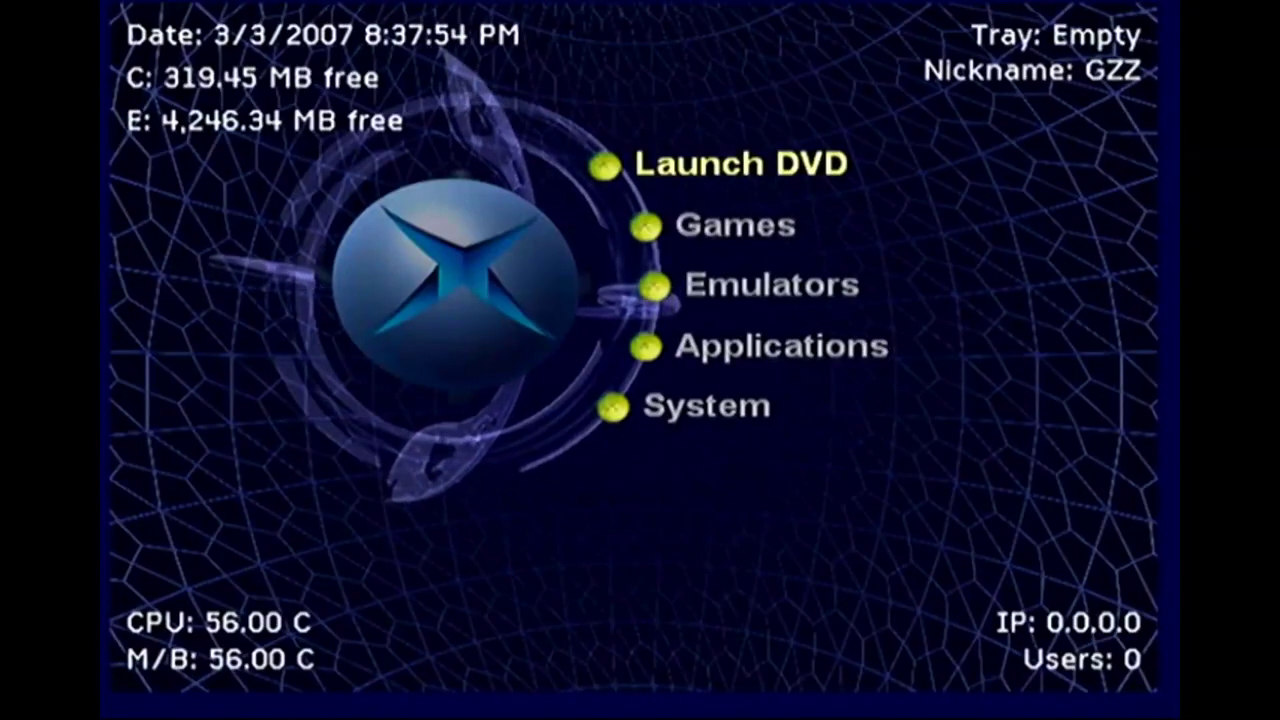
key(Down)
key(Down)
key(Down)
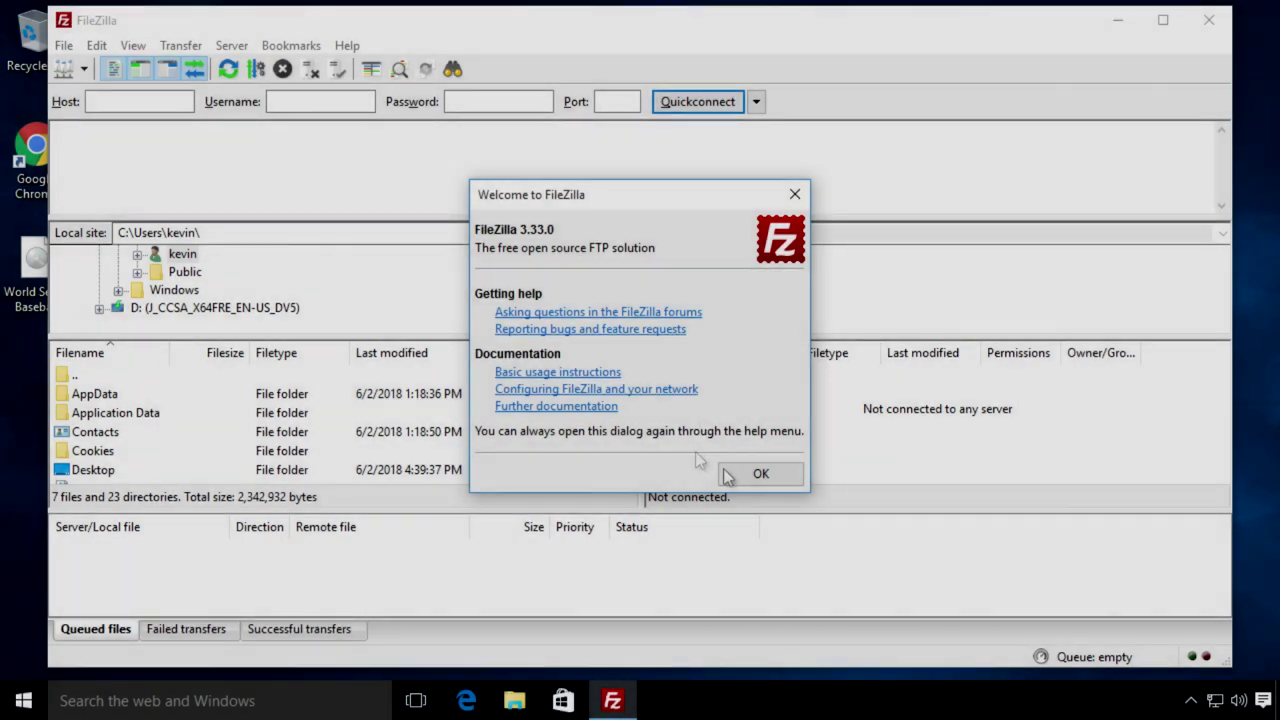
In FileZilla, create and connect to a site named Xbox at 192.168.1.176 with Normal logon, user xbox and the account password, keeping passwords saved.
click(755, 474)
double_click(265, 22)
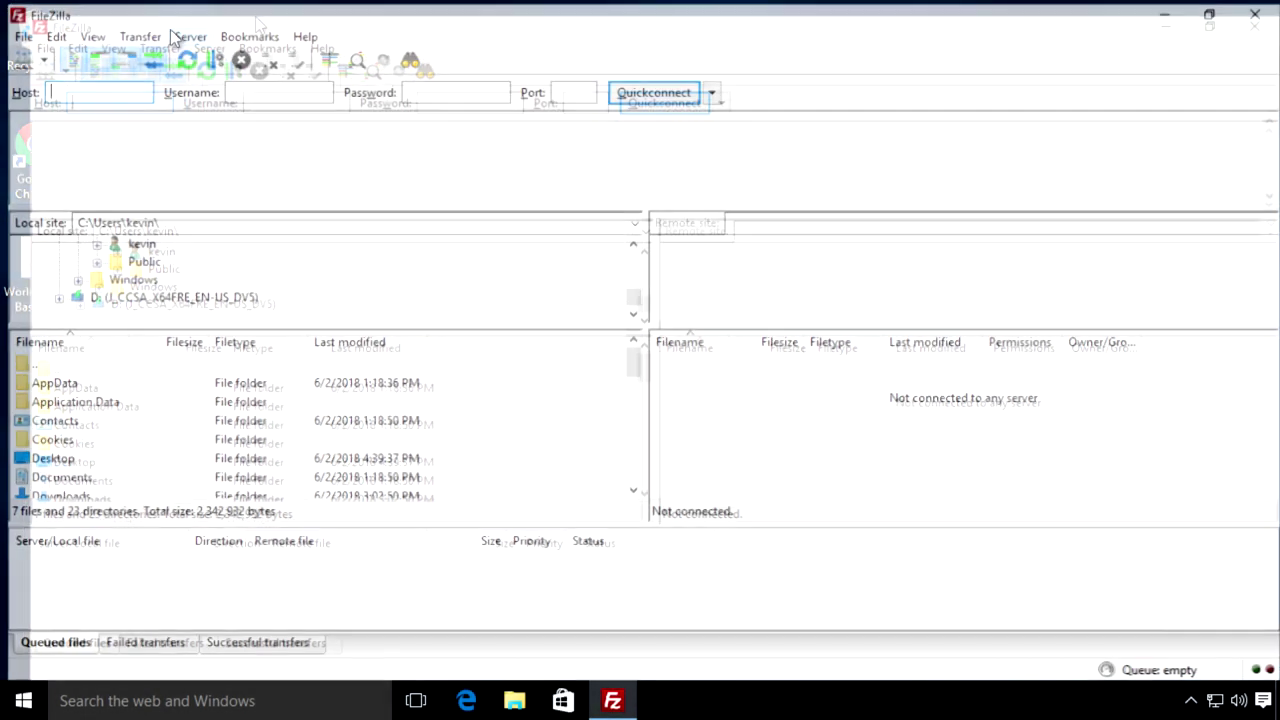
click(18, 58)
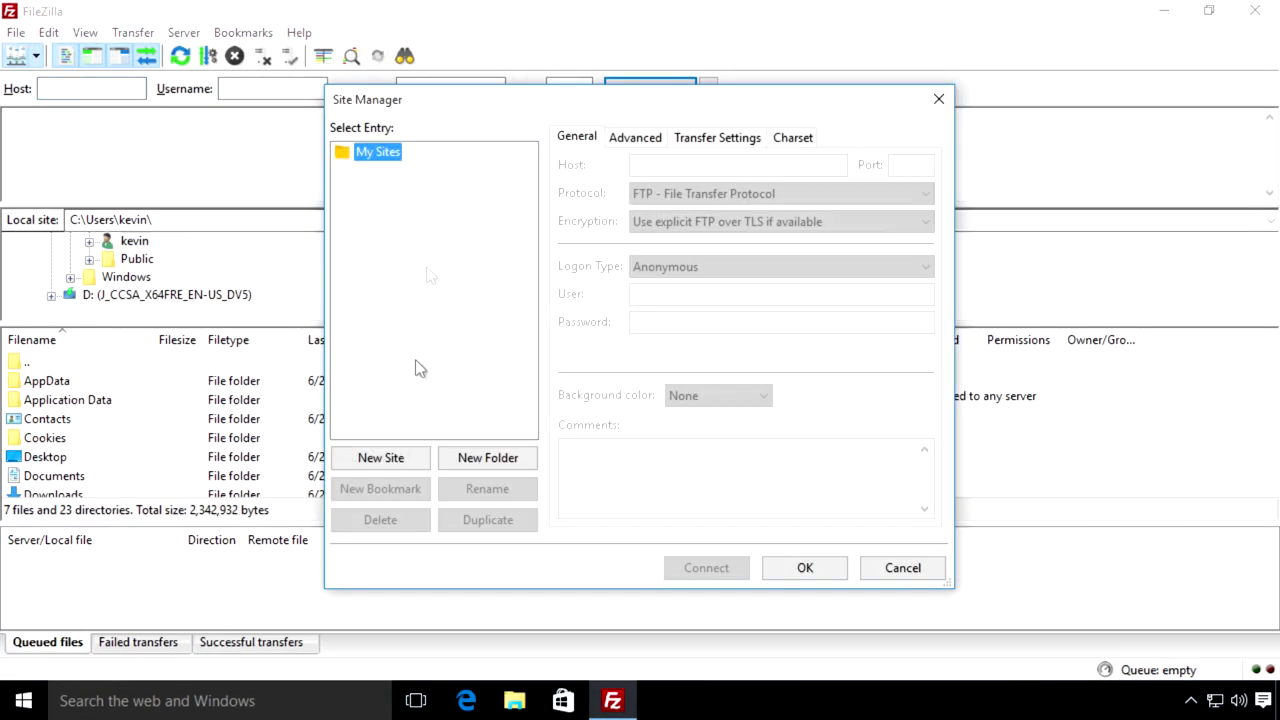
click(381, 458)
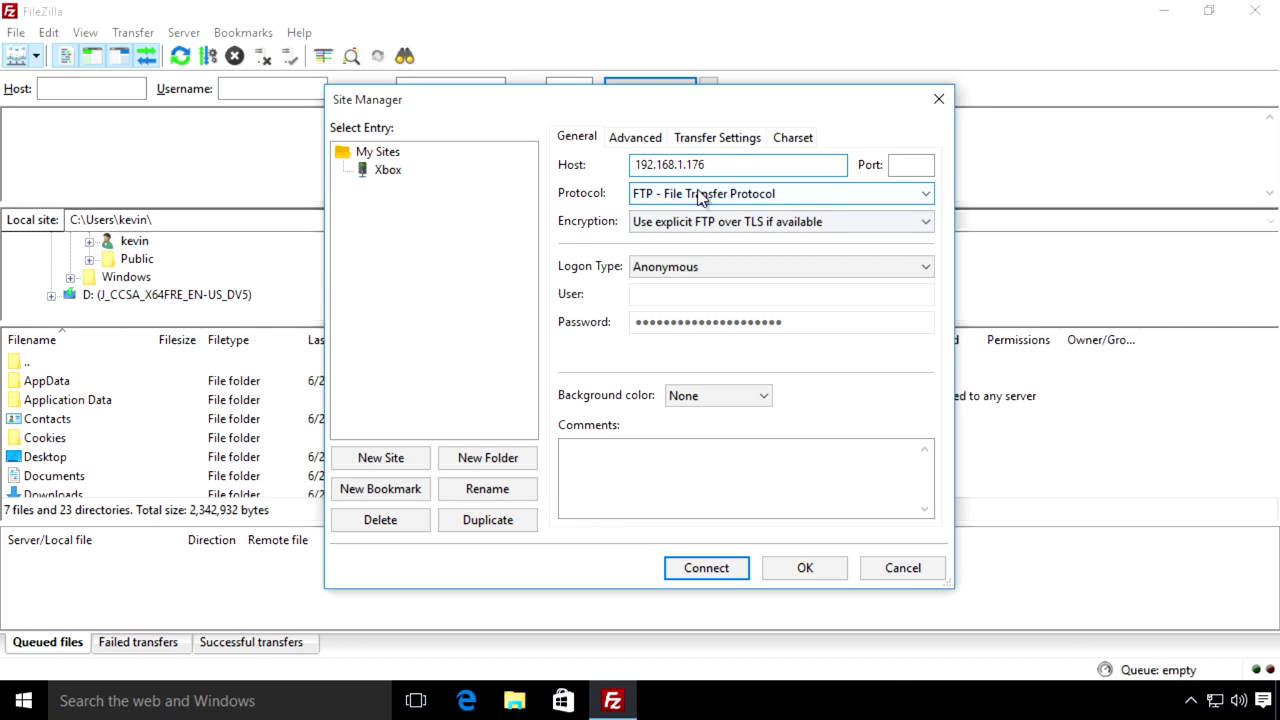
click(694, 267)
click(684, 296)
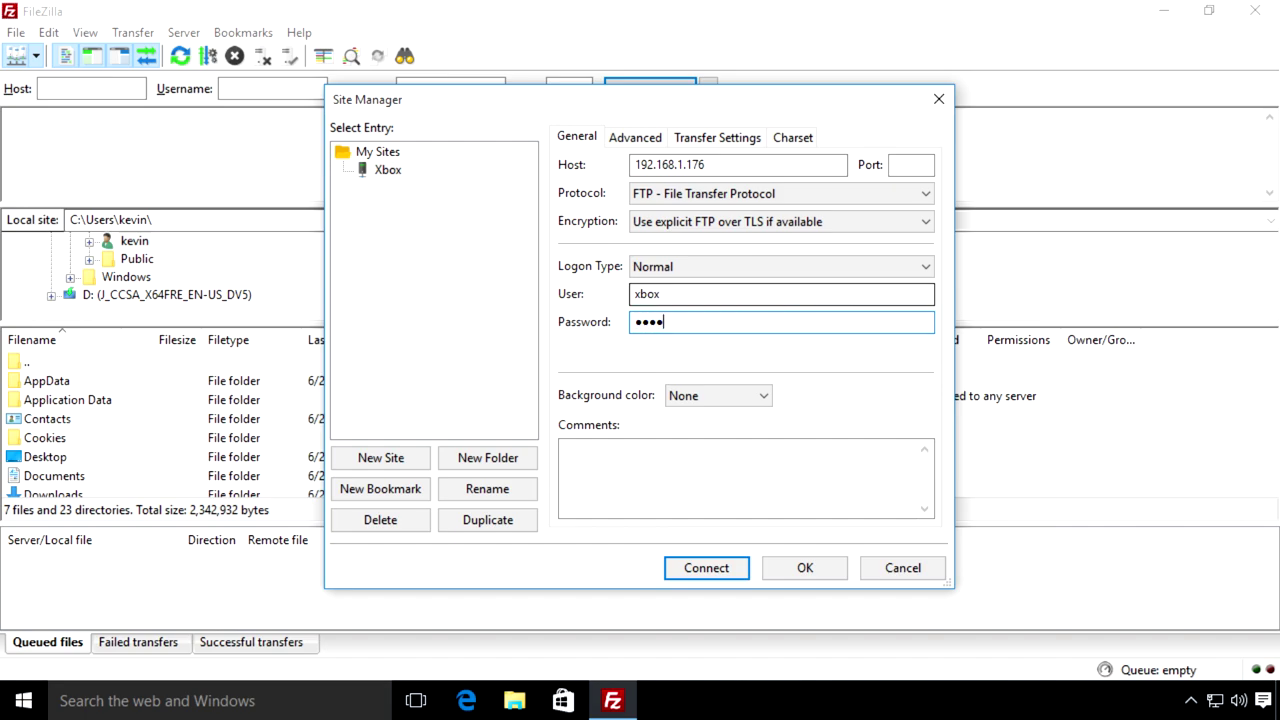
click(706, 568)
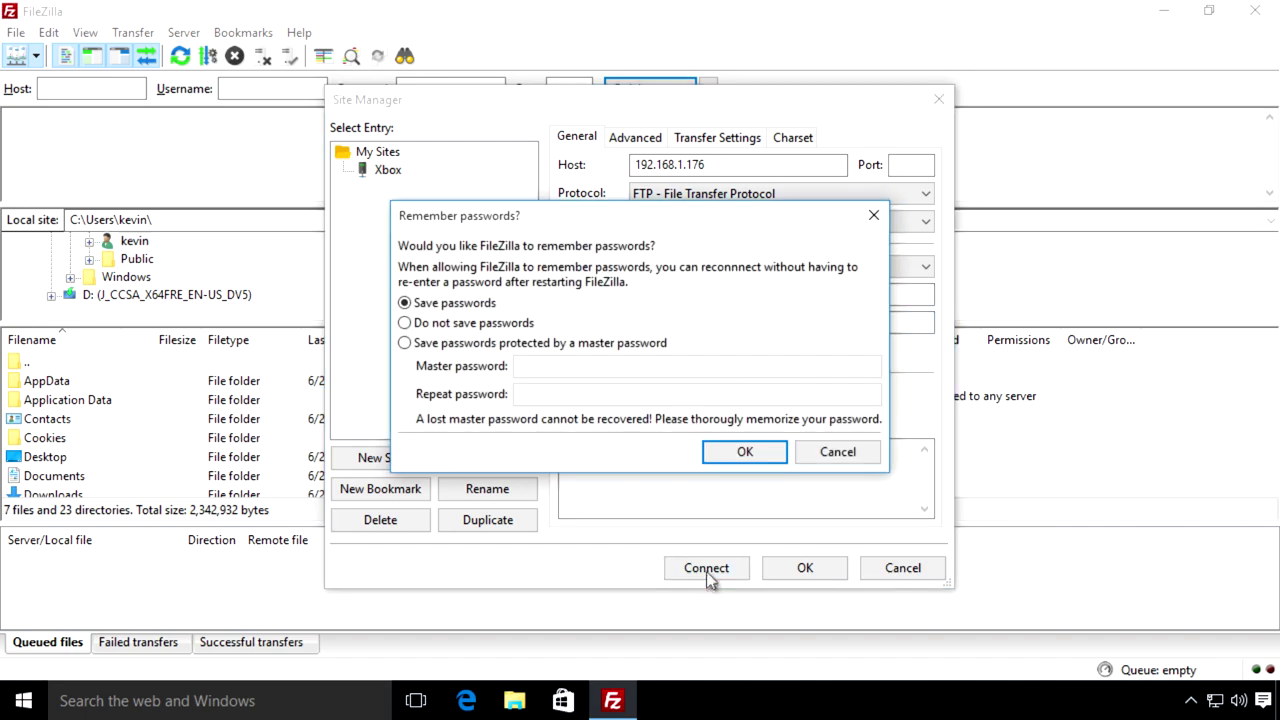
click(745, 452)
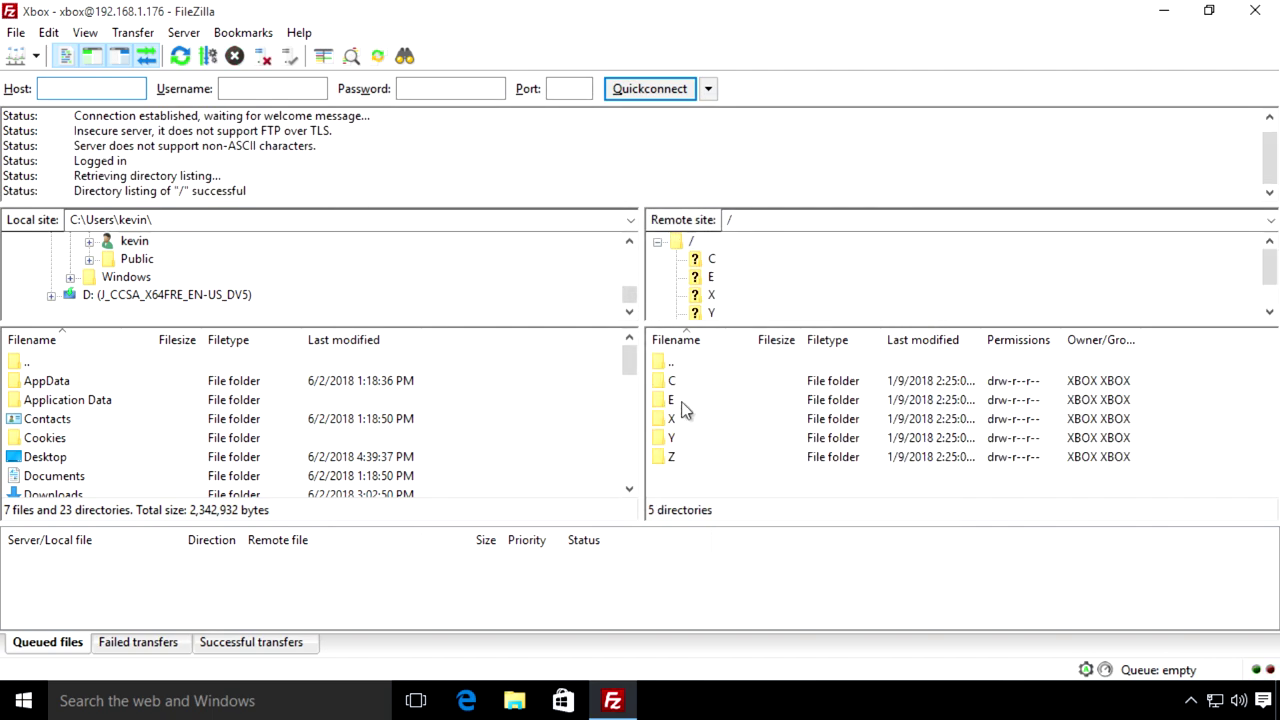
Look through the contents of the Xbox's E, C, X, Y and Z drives on the remote site.
double_click(676, 400)
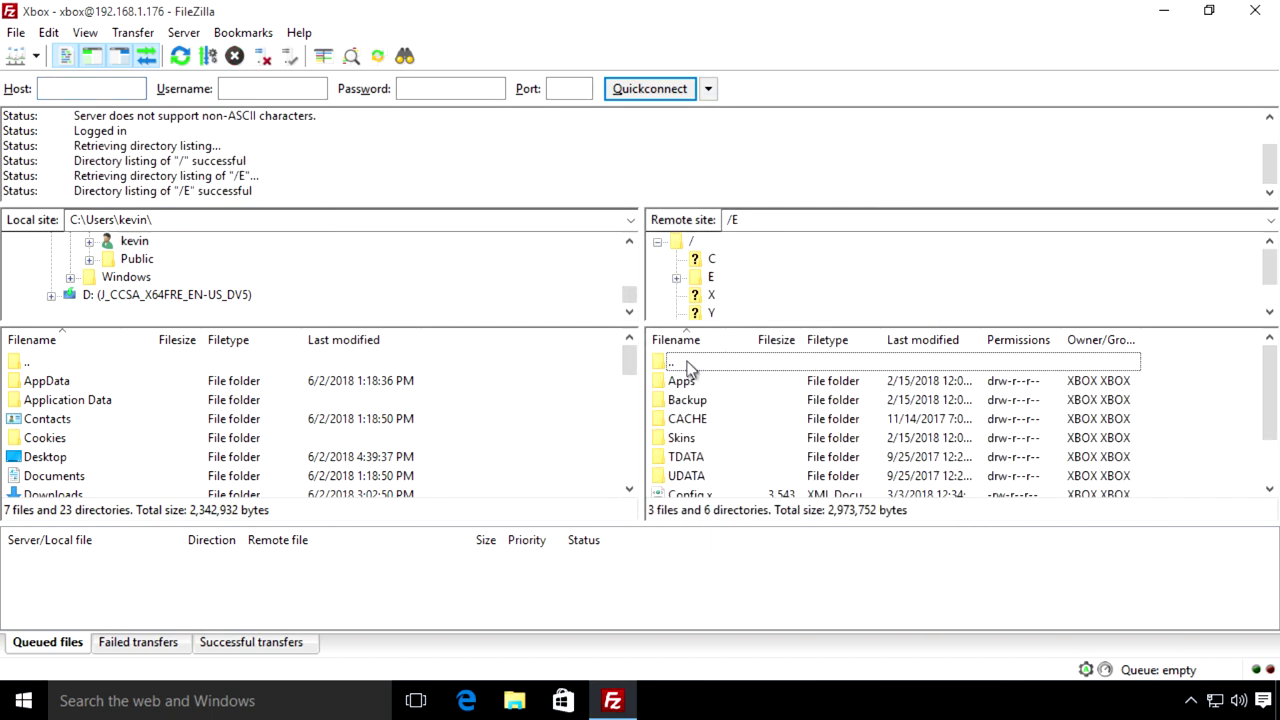
double_click(689, 364)
double_click(691, 380)
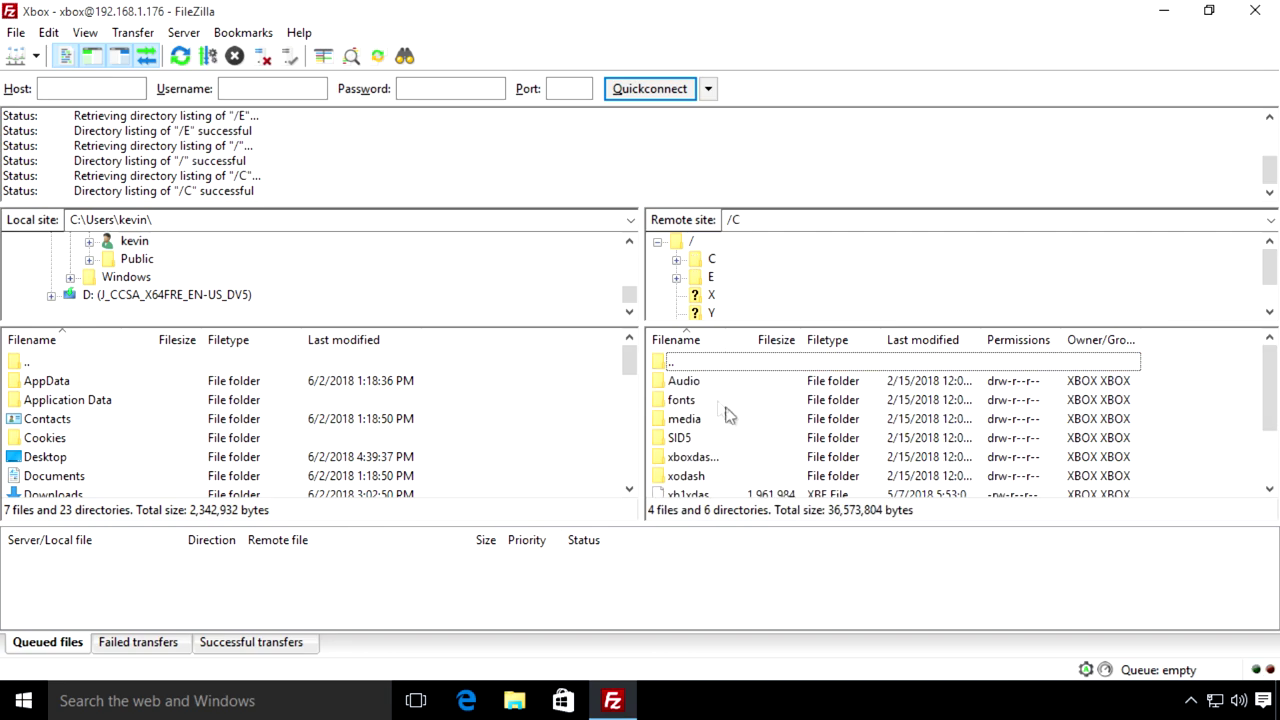
double_click(695, 362)
double_click(705, 418)
double_click(680, 363)
double_click(690, 437)
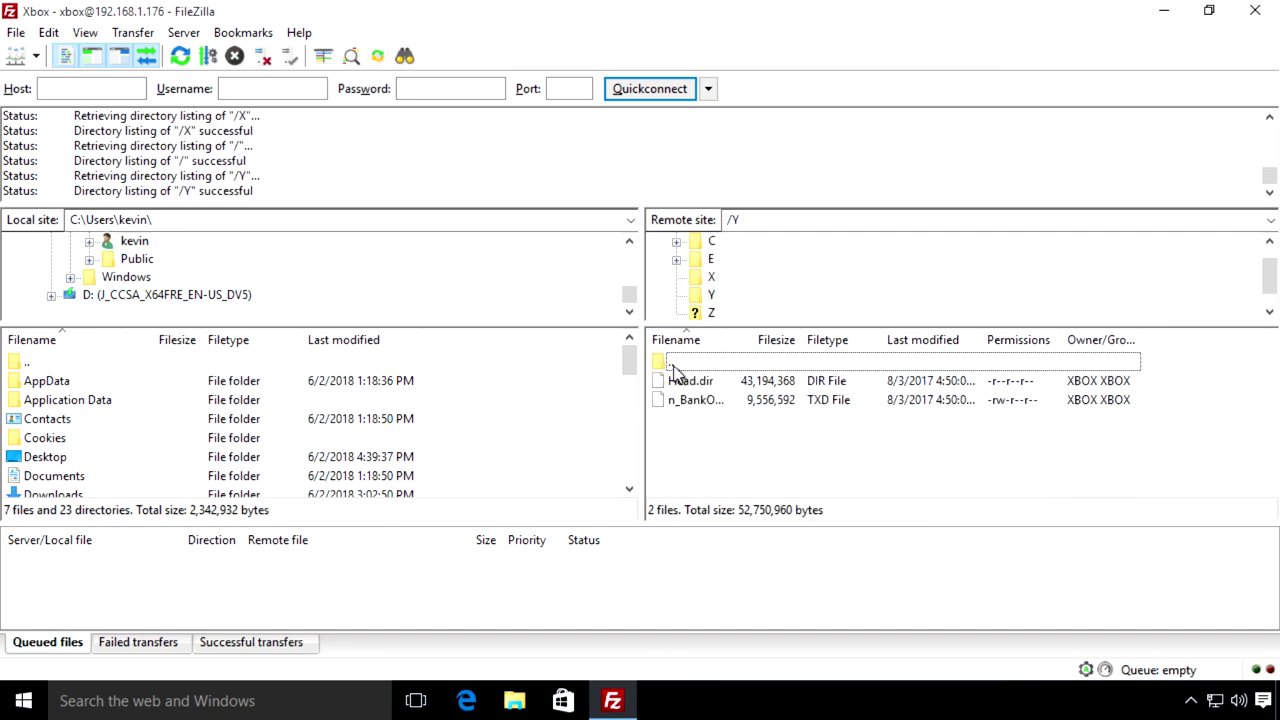
double_click(672, 362)
double_click(690, 456)
scroll(770, 440, down, 15)
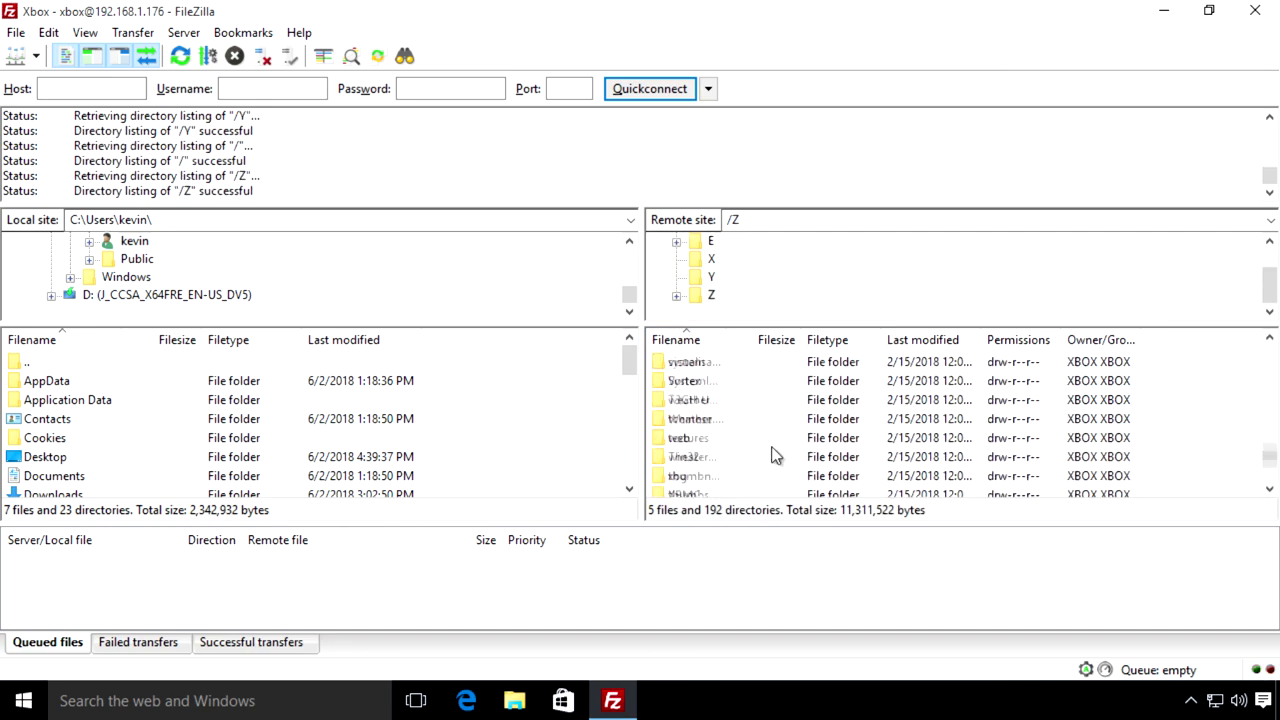
scroll(777, 463, up, 15)
double_click(669, 362)
Examine the Apps folder on the Xbox's E drive and go back up to E.
double_click(700, 399)
click(685, 387)
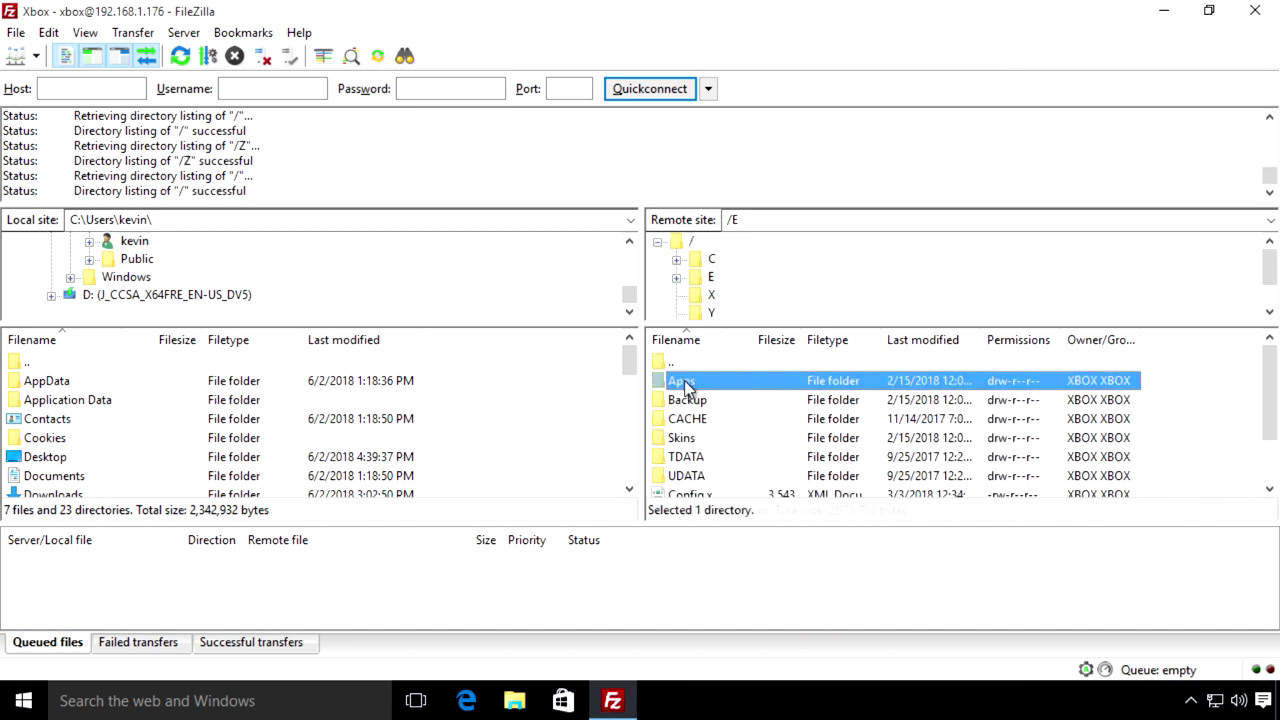
double_click(685, 383)
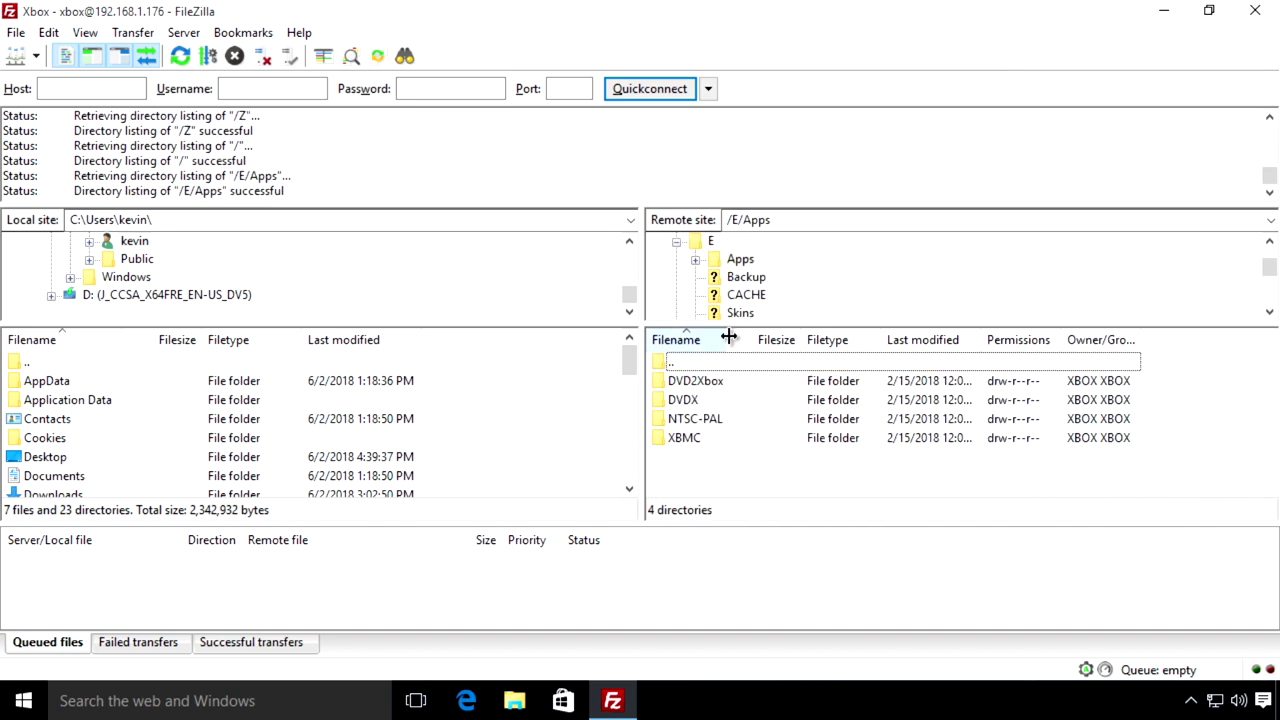
double_click(671, 362)
Open the Backup folder on the Xbox's E drive and check its C subfolder.
click(686, 399)
double_click(686, 399)
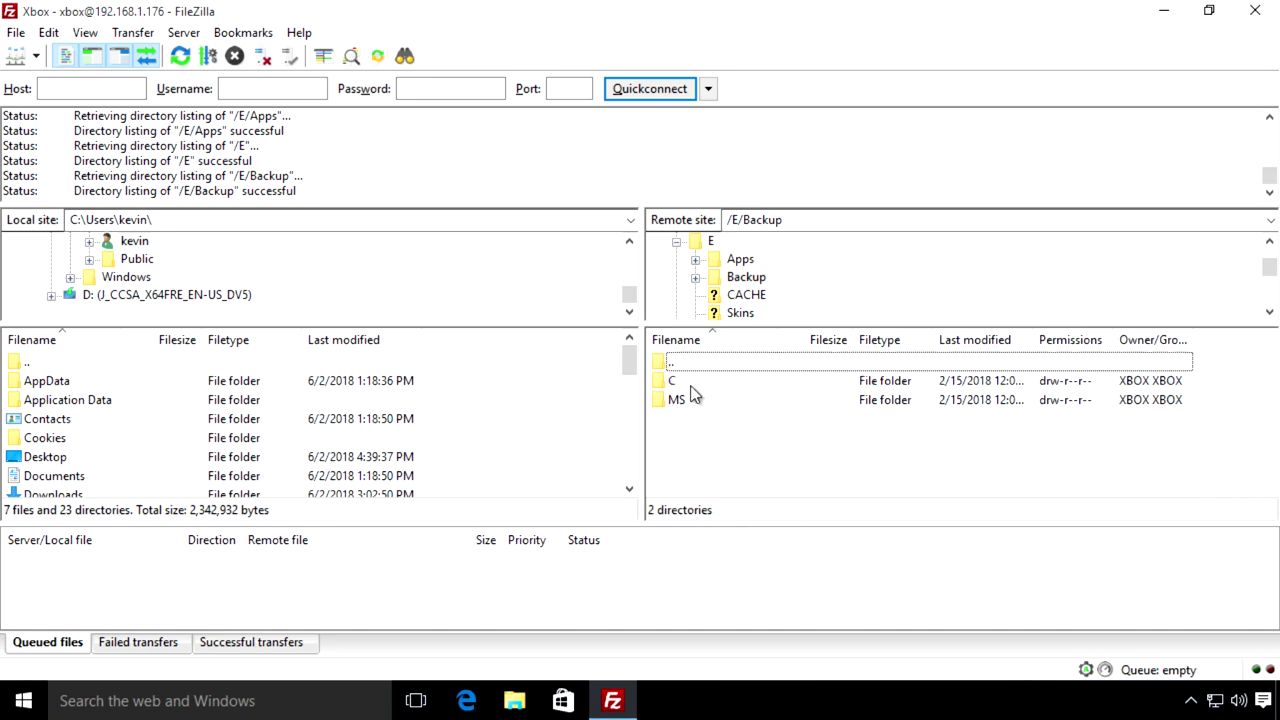
double_click(680, 381)
double_click(670, 362)
Create a folder named "xBox Backup" on the local Desktop and open it as the download destination.
double_click(48, 456)
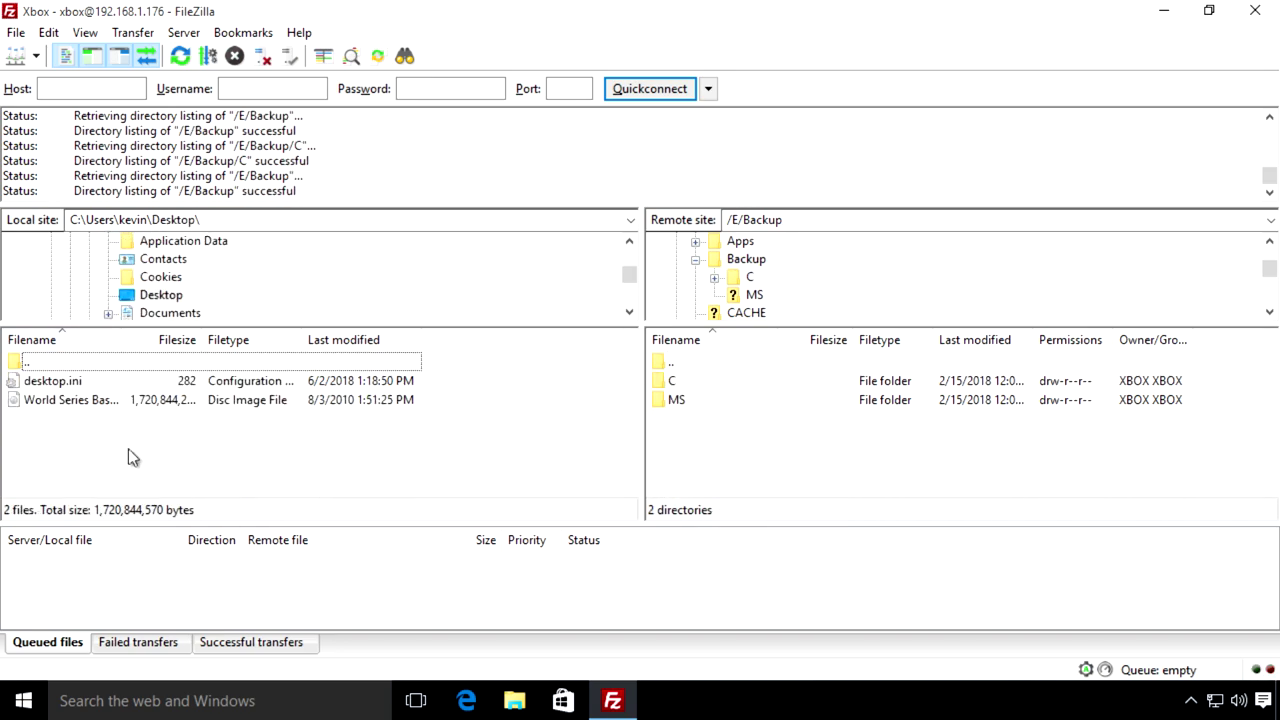
right_click(128, 448)
click(230, 559)
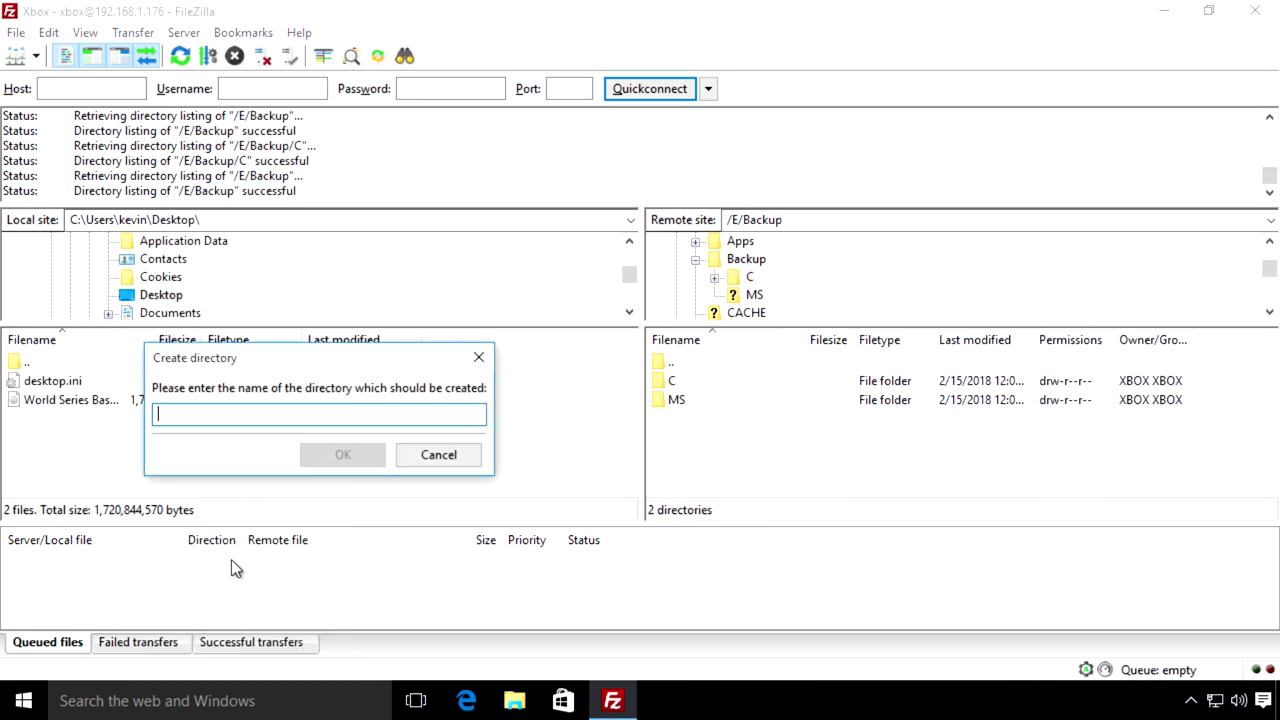
text(xBoxz)
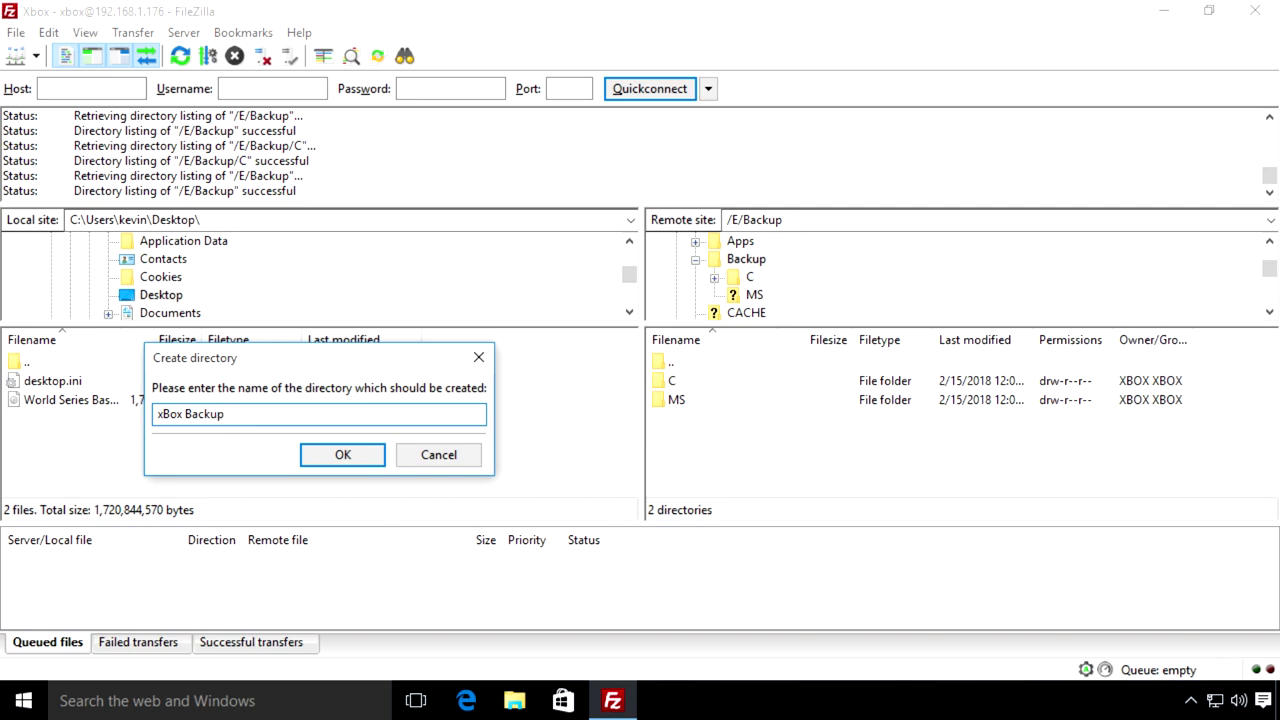
key(Return)
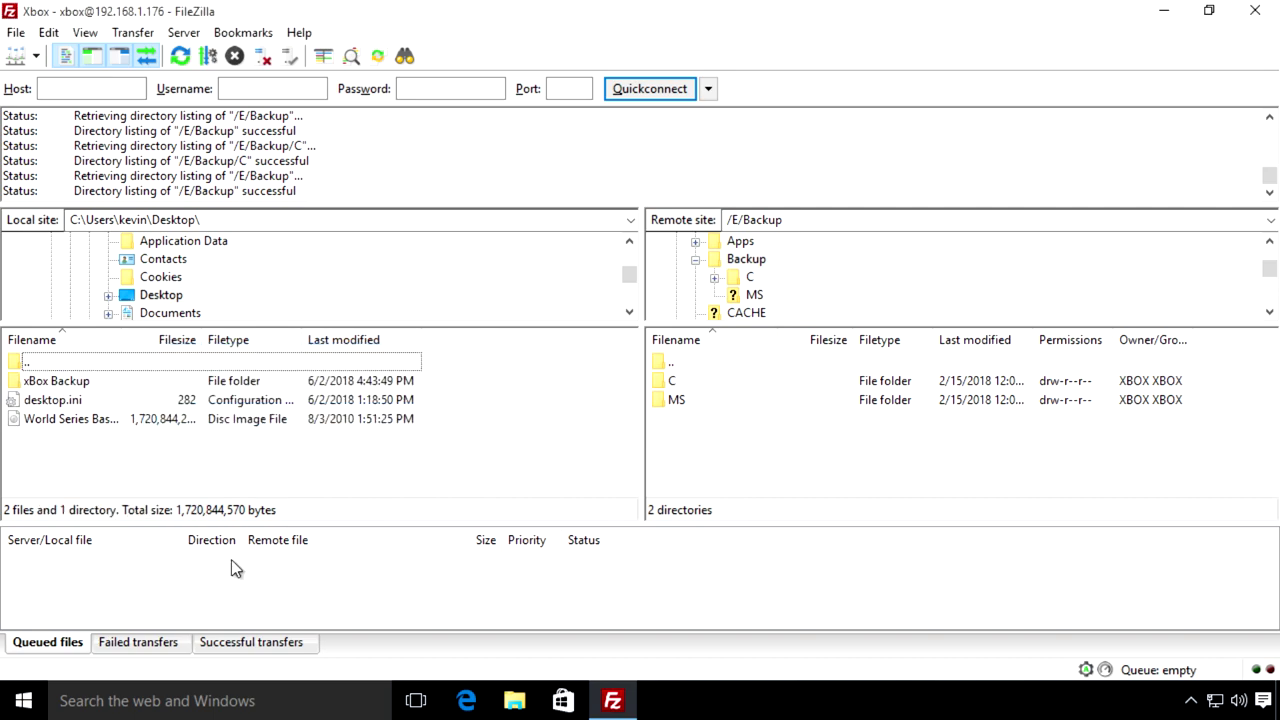
double_click(66, 384)
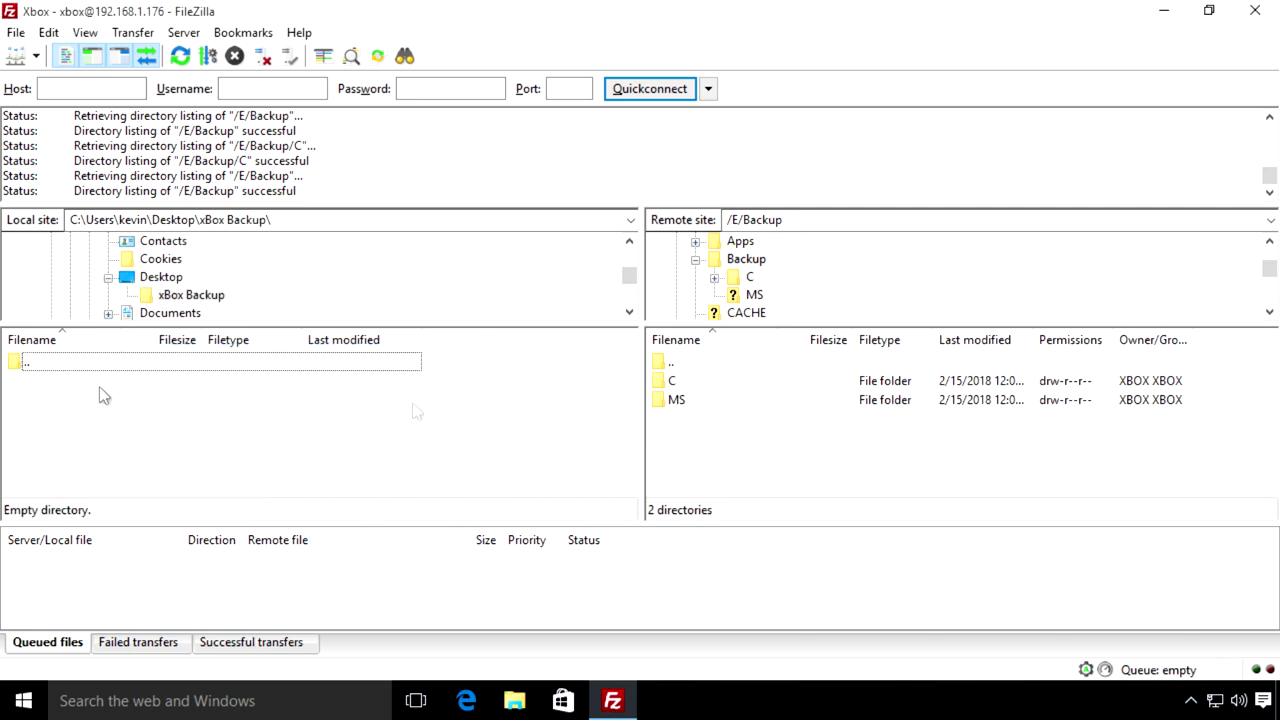
Download the C and MS folders from /E/Backup into the local xBox Backup folder.
click(678, 384)
shift+click(676, 399)
right_click(678, 395)
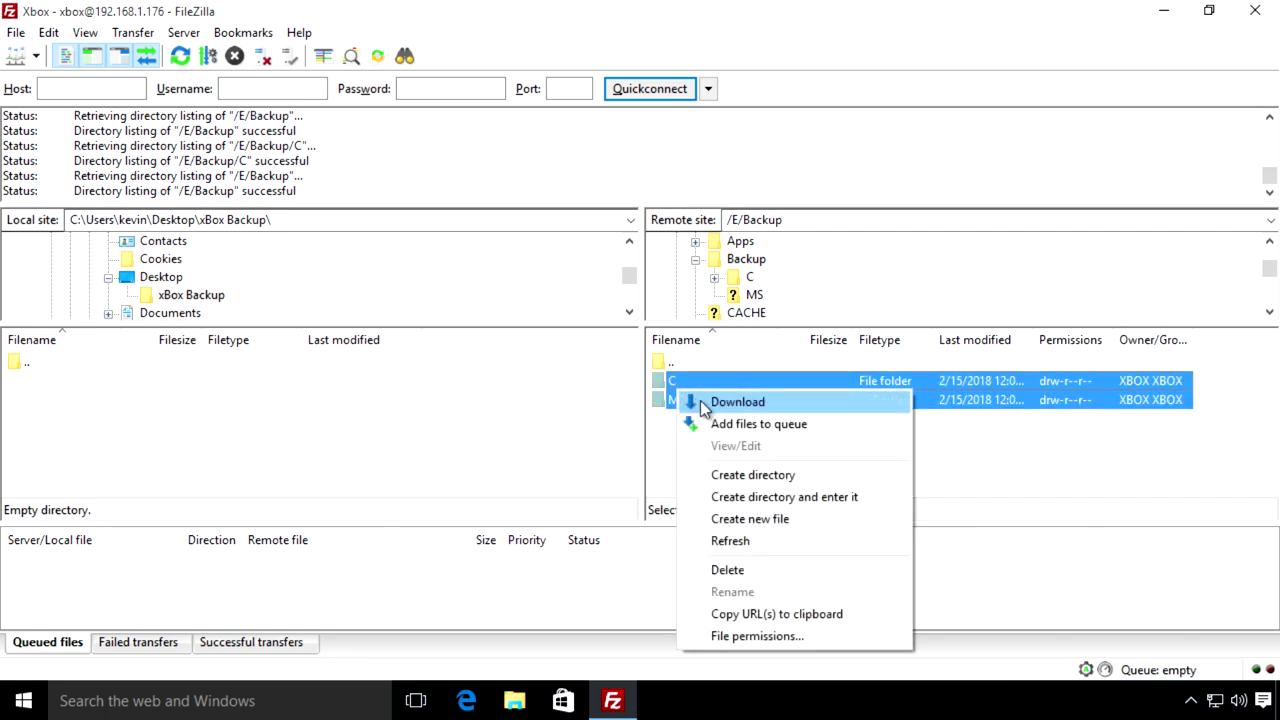
click(705, 401)
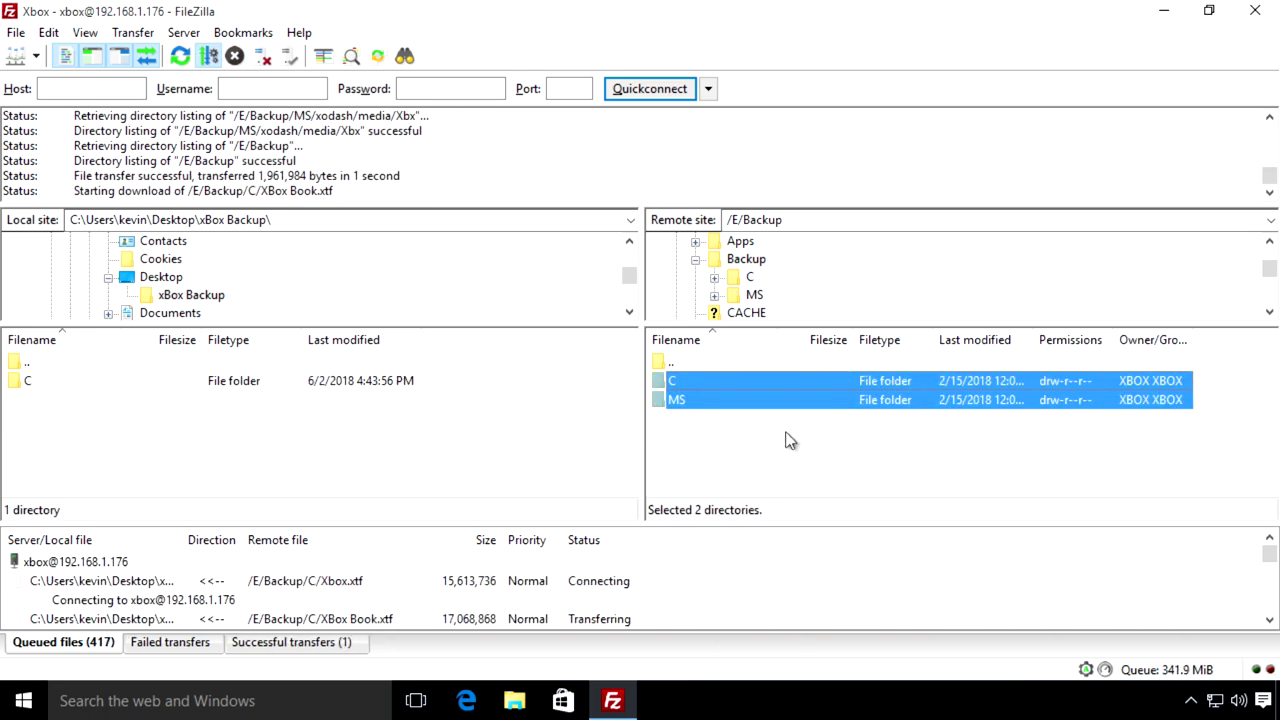
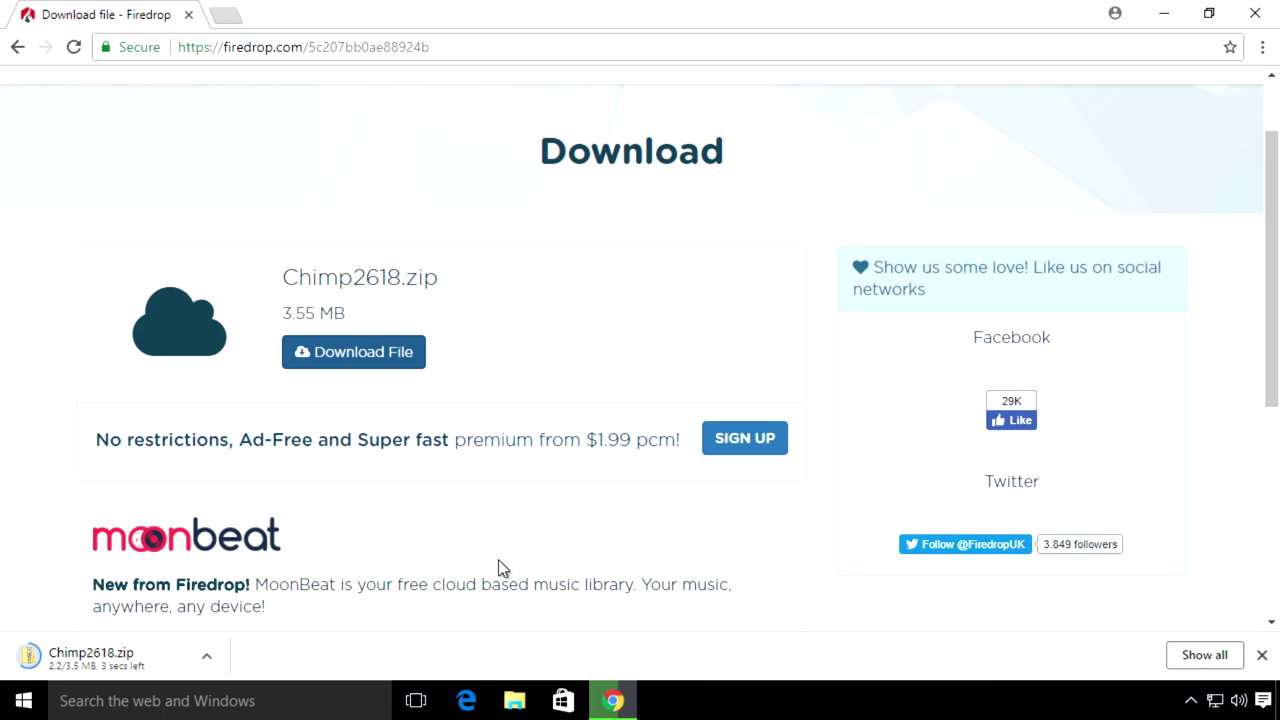
Open the downloaded Chimp2618.zip, extract its Chimp2618 folder to the desktop and close the archive window.
click(80, 655)
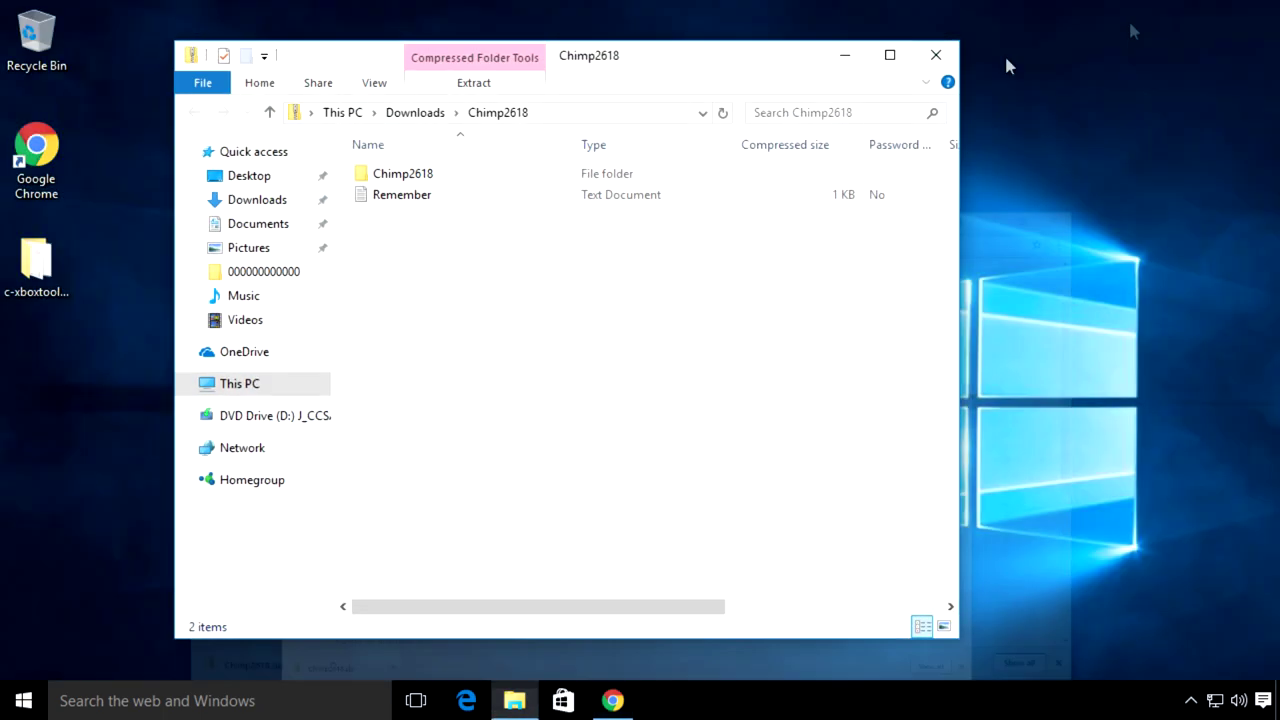
double_click(400, 174)
key(BackSpace)
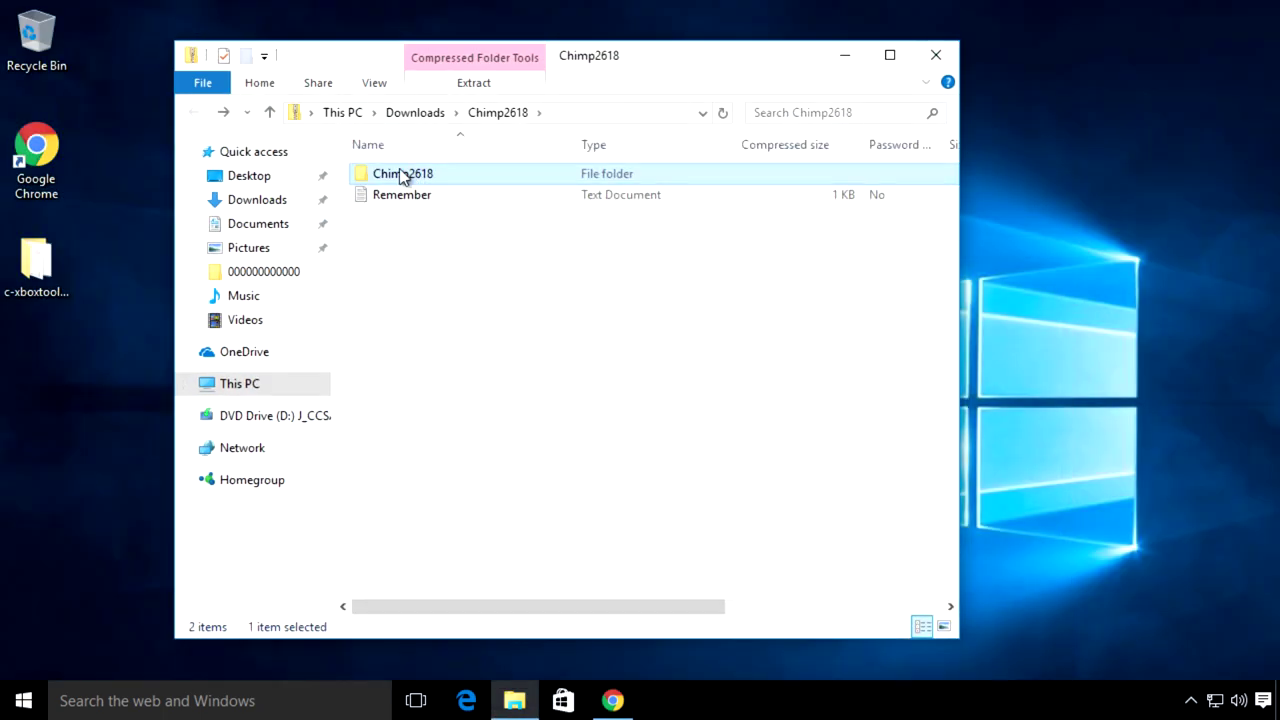
drag(400, 174, 36, 372)
click(935, 55)
Find and launch FileZilla, move its window clear of the desktop folders and connect to the saved Xbox site.
click(225, 701)
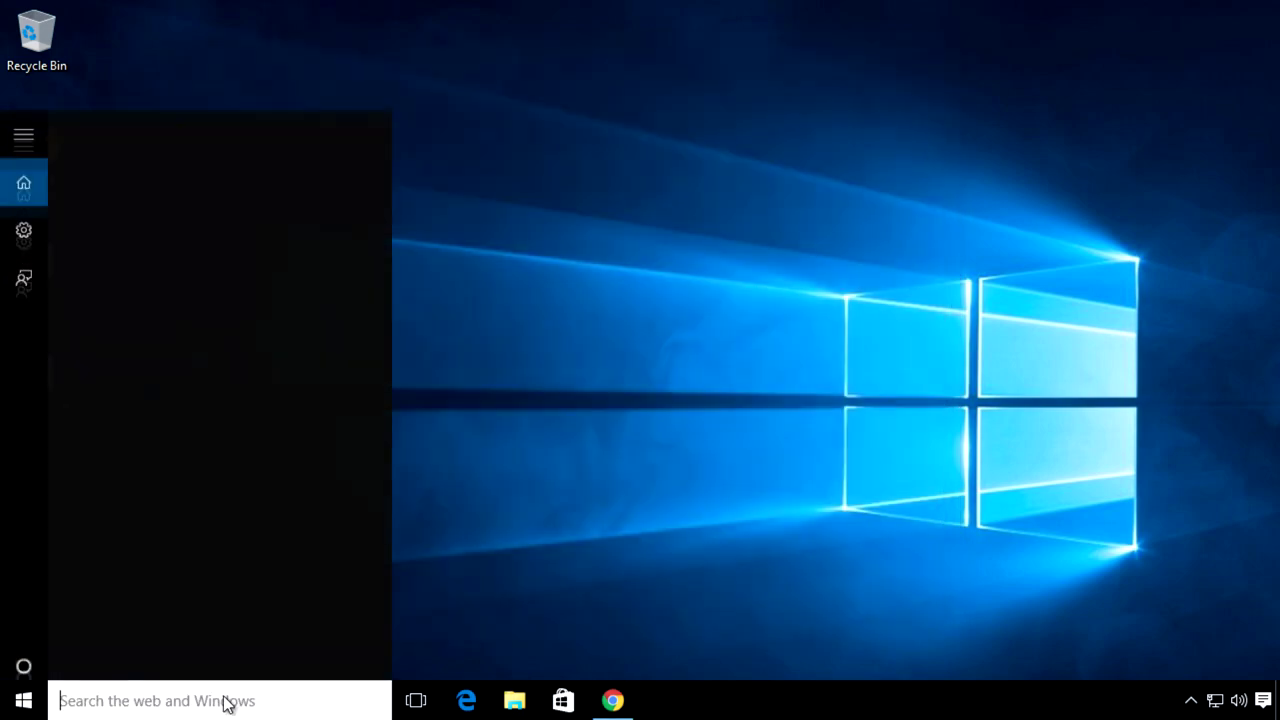
text(file)
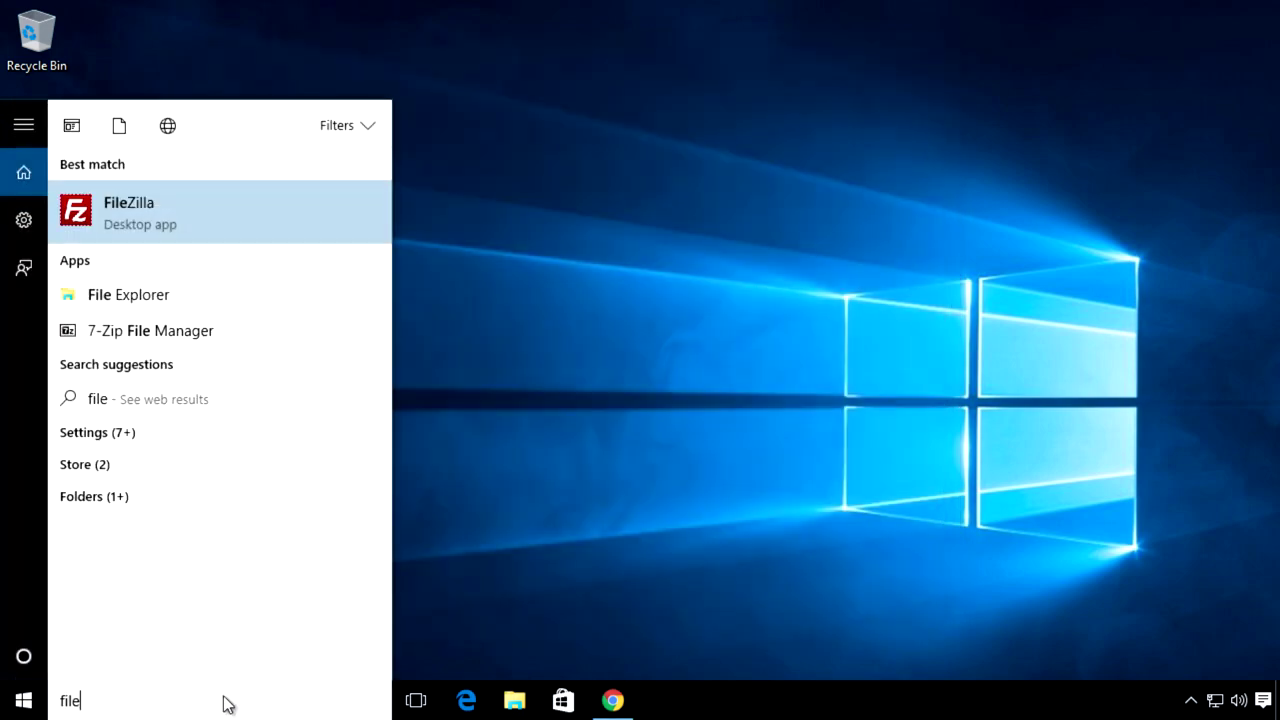
key(Return)
drag(530, 20, 796, 40)
click(225, 73)
click(237, 103)
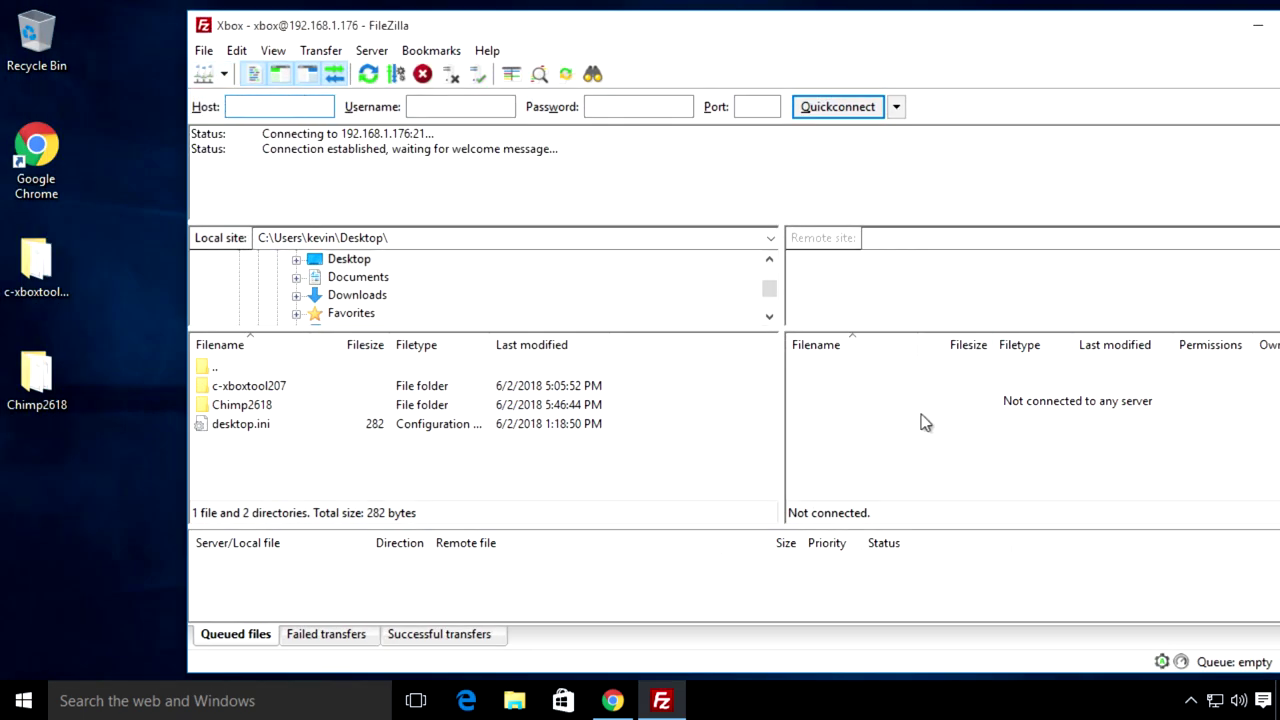
Open /E/Apps on the Xbox and upload the Chimp2618 folder from the desktop into it.
double_click(810, 404)
double_click(833, 390)
drag(36, 378, 876, 489)
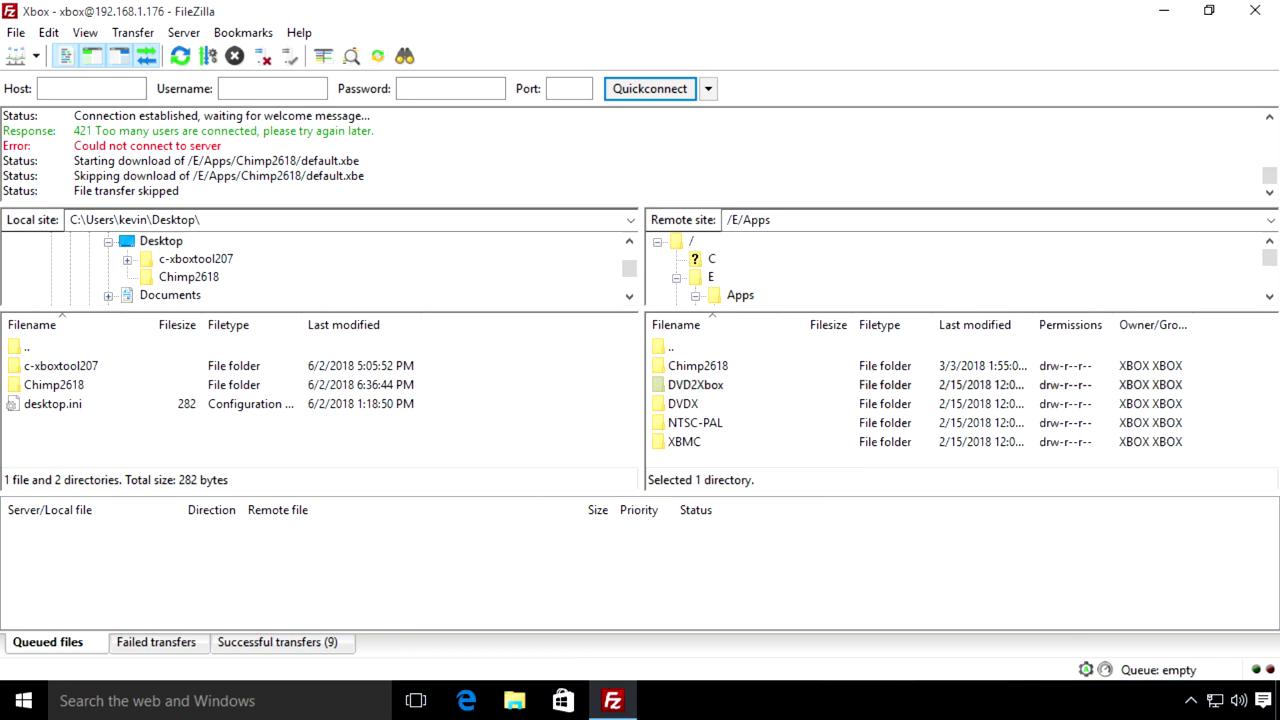
Upload linuxboot.cfg from the local Chimp2618 folder to the /E directory on the Xbox and close FileZilla.
key(BackSpace)
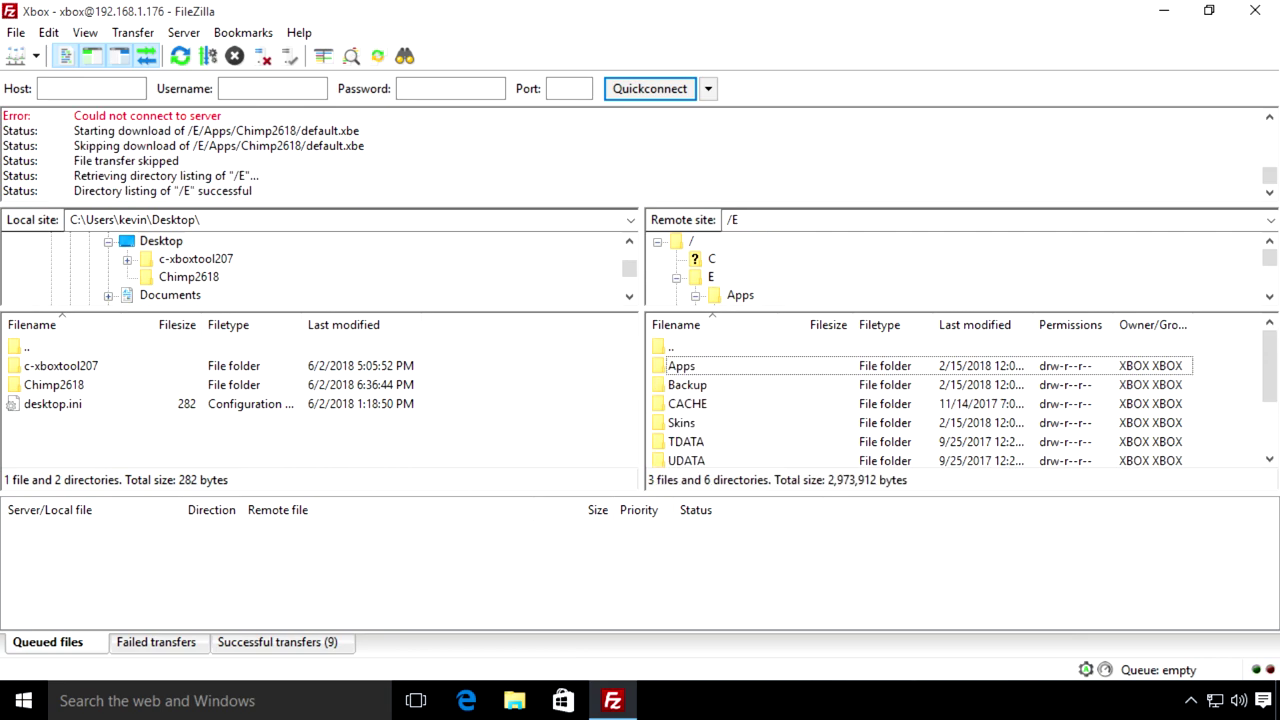
double_click(54, 384)
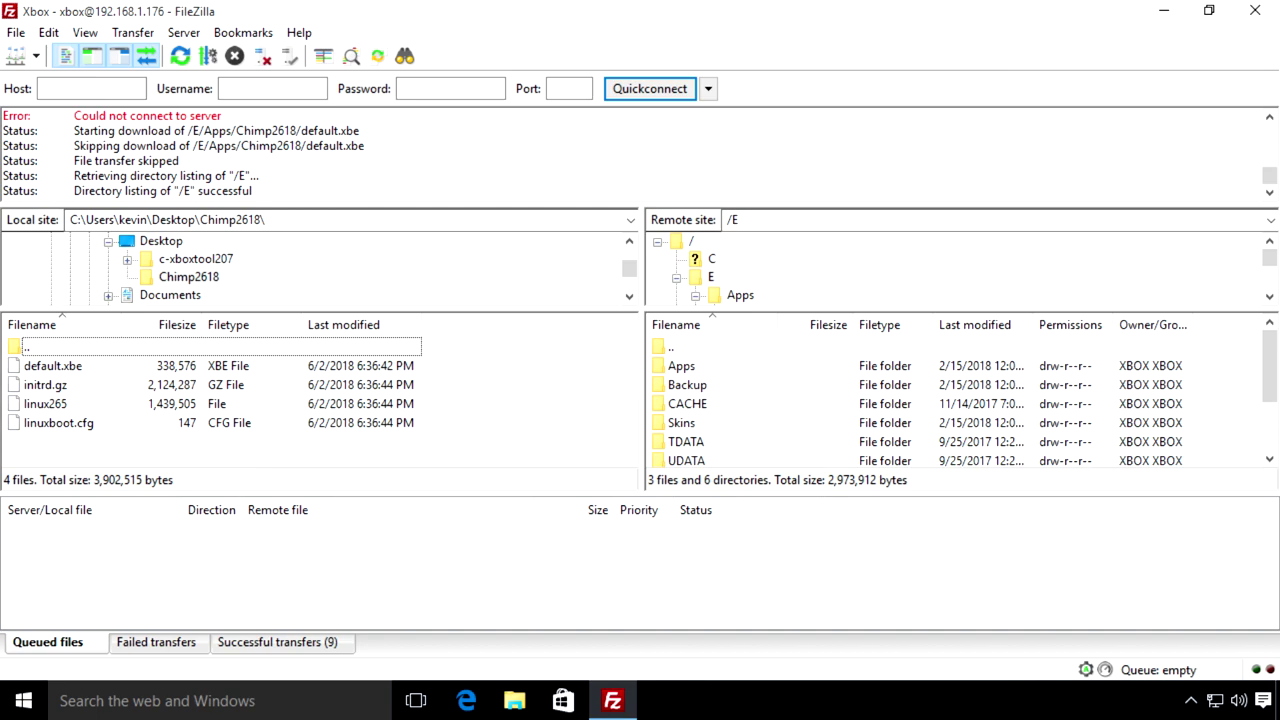
key(Tab)
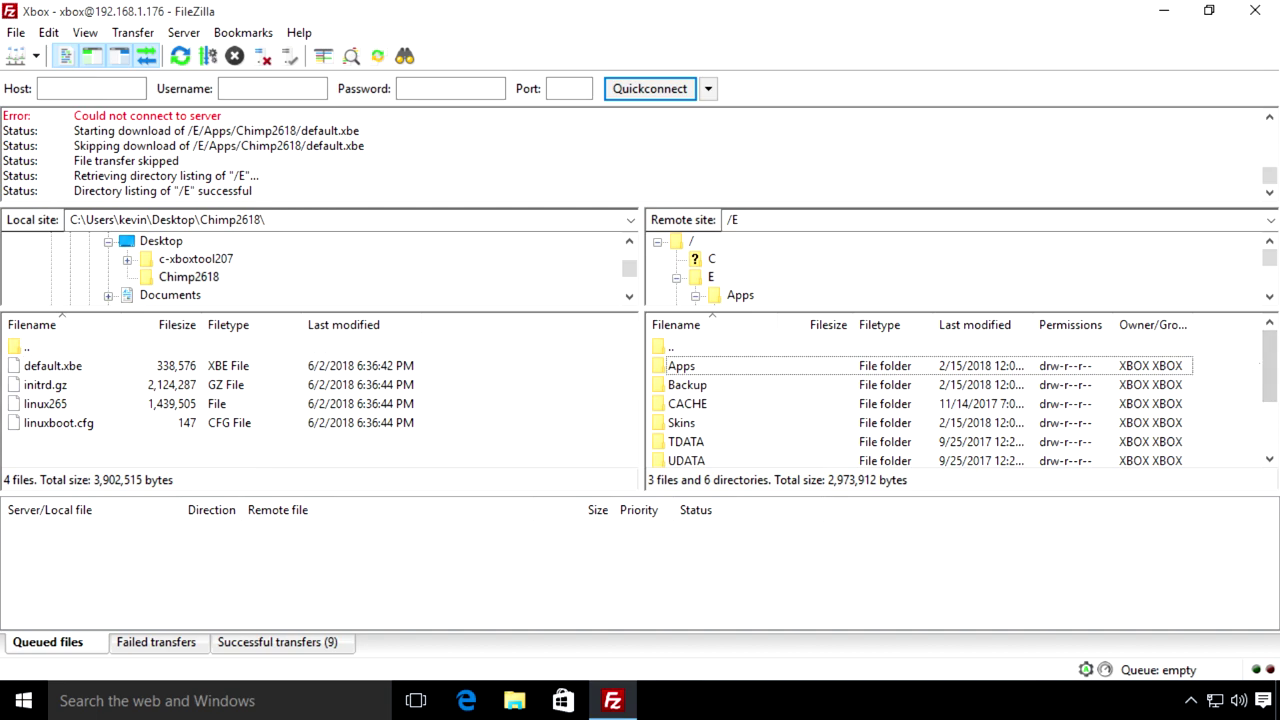
scroll(960, 400, down, 2)
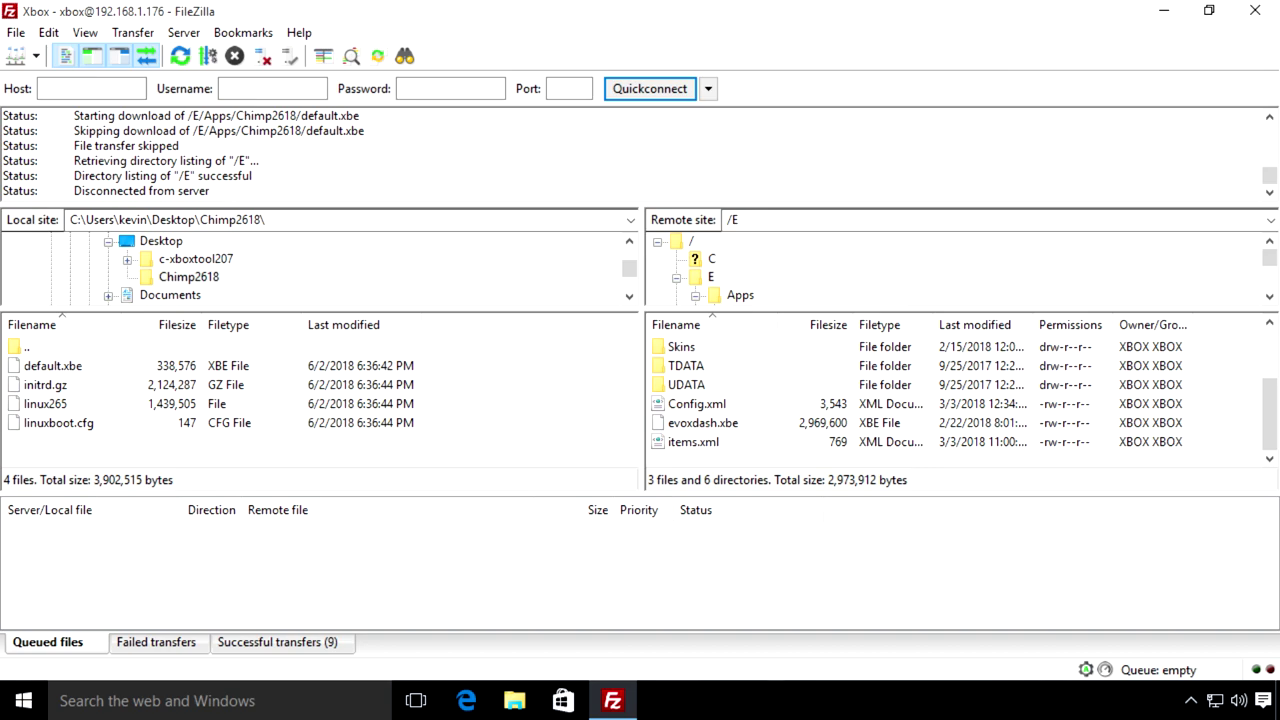
click(58, 422)
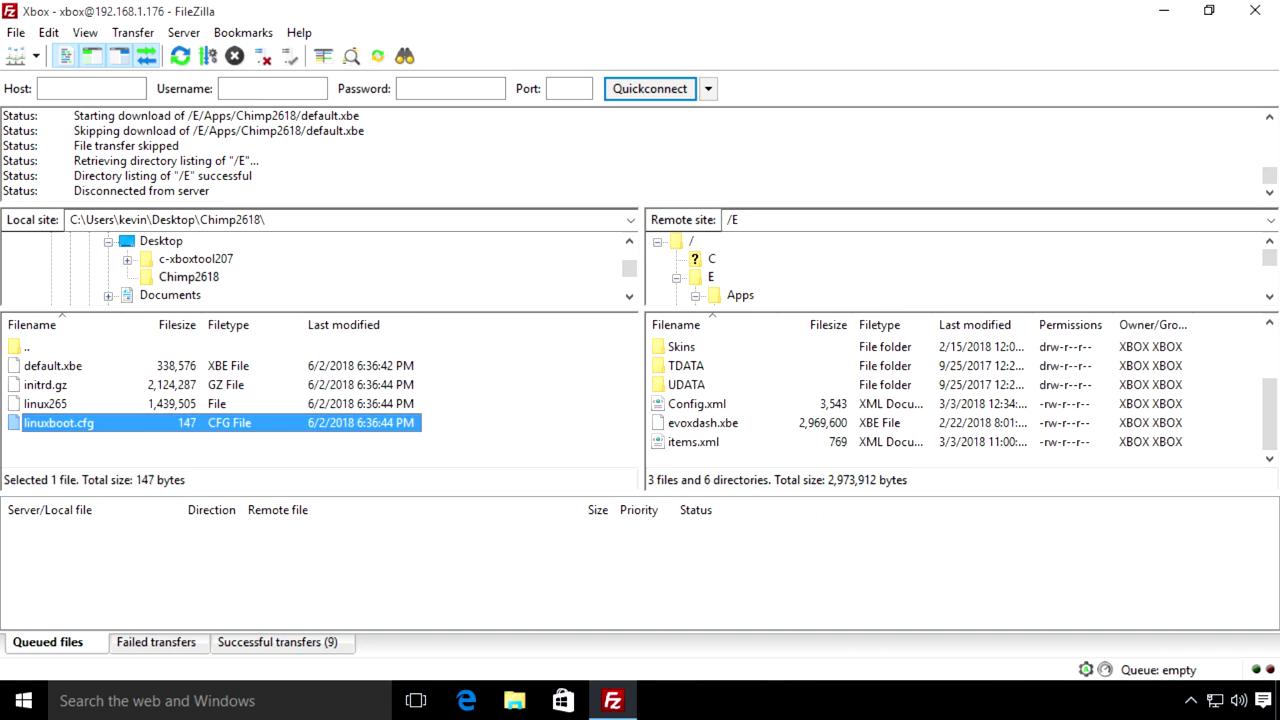
right_click(78, 422)
click(108, 431)
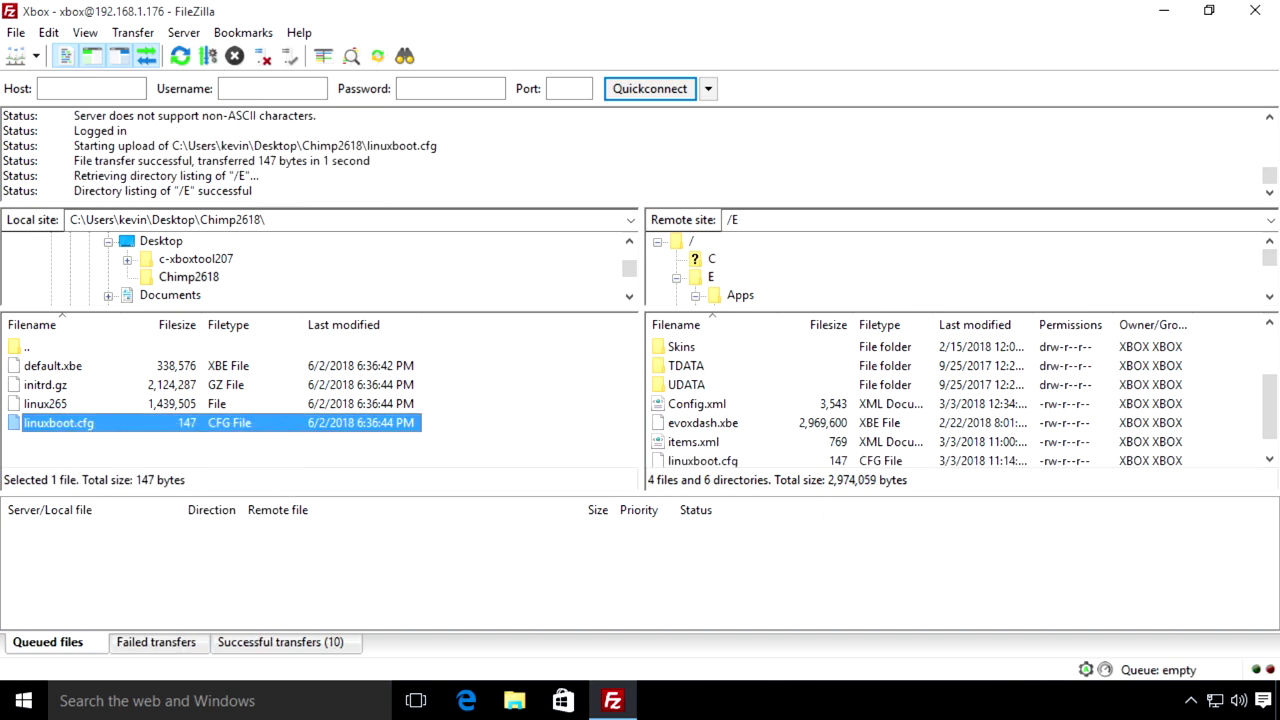
scroll(960, 400, down, 1)
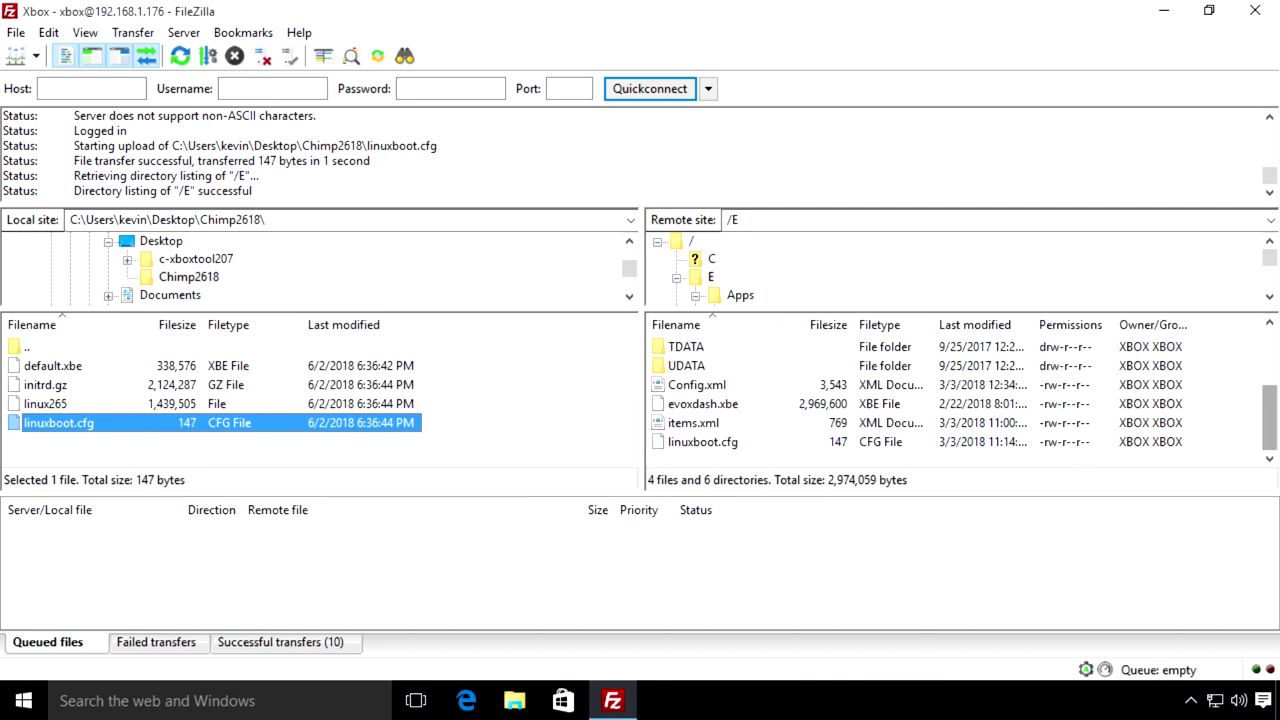
click(702, 441)
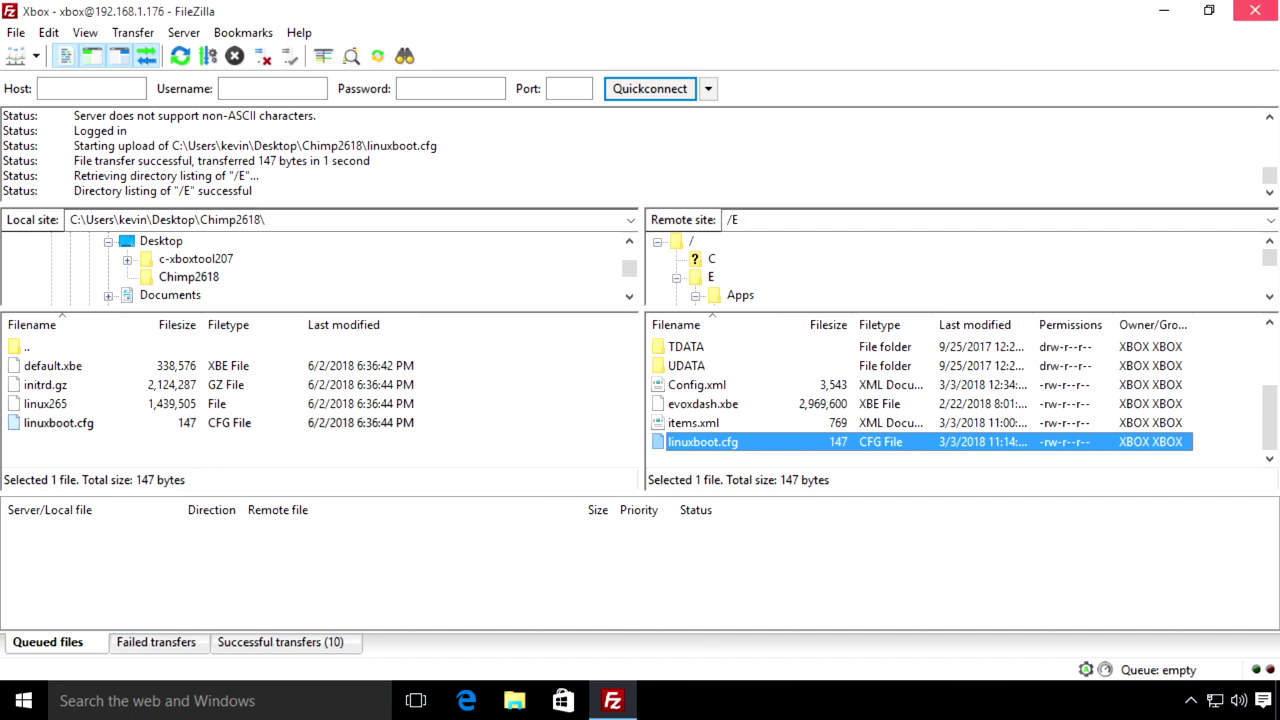
click(1255, 10)
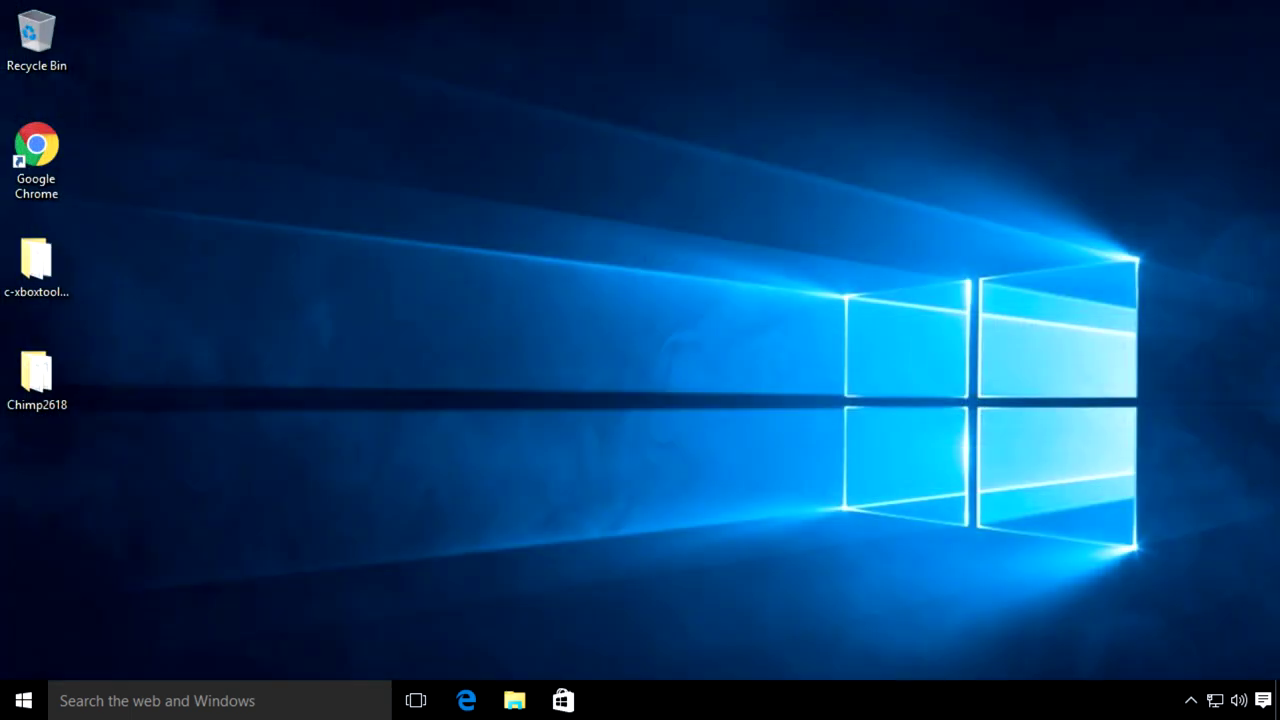
Delete the Chimp2618 folder from the desktop and empty the Recycle Bin.
right_click(45, 392)
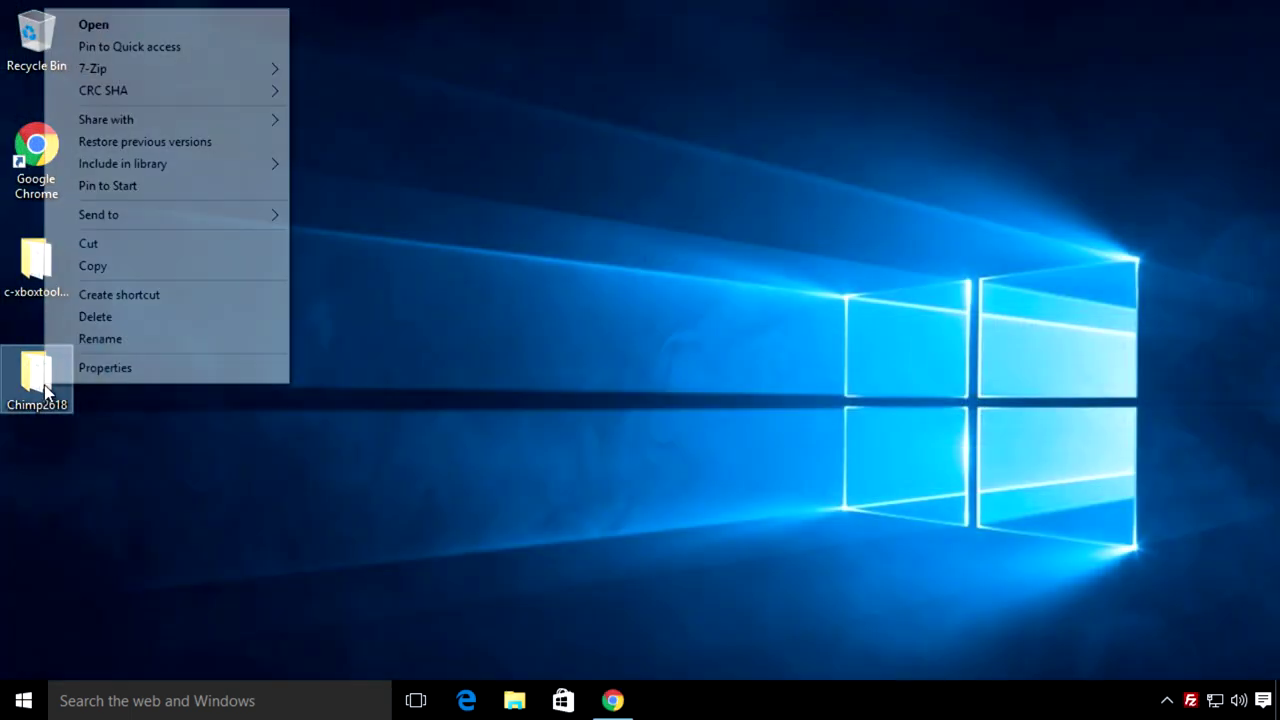
click(105, 317)
right_click(30, 37)
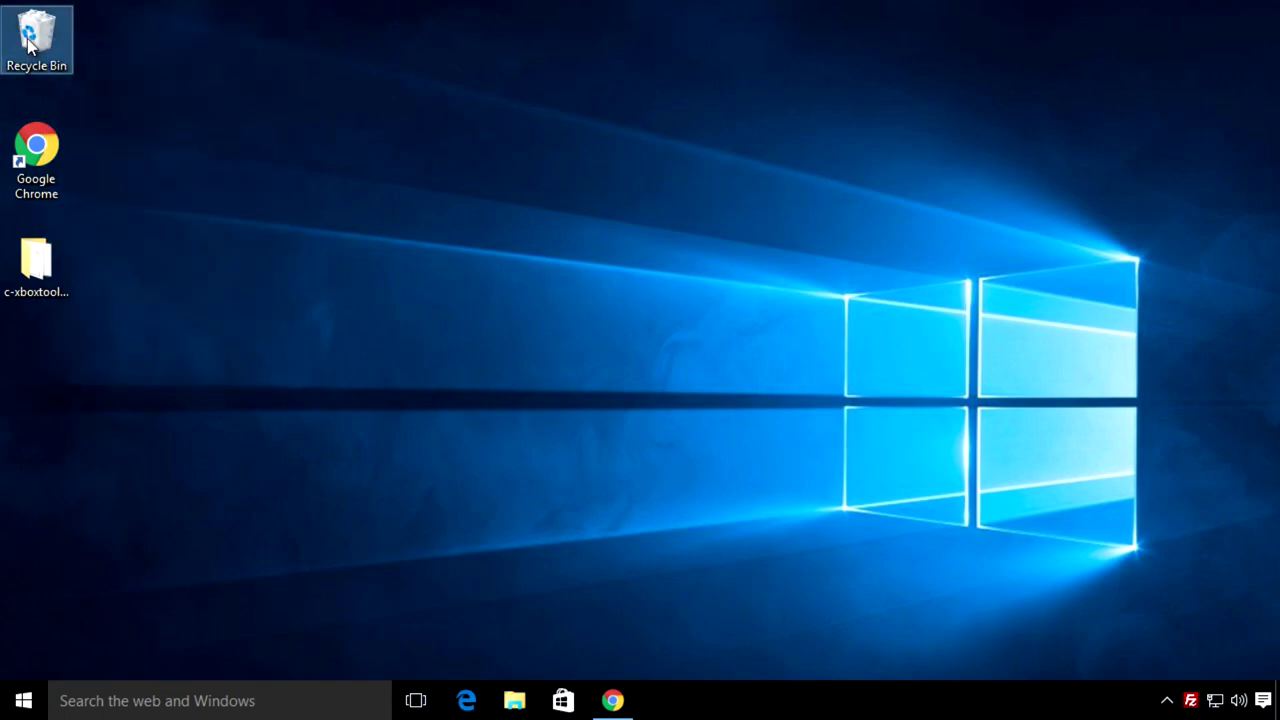
click(105, 77)
click(717, 396)
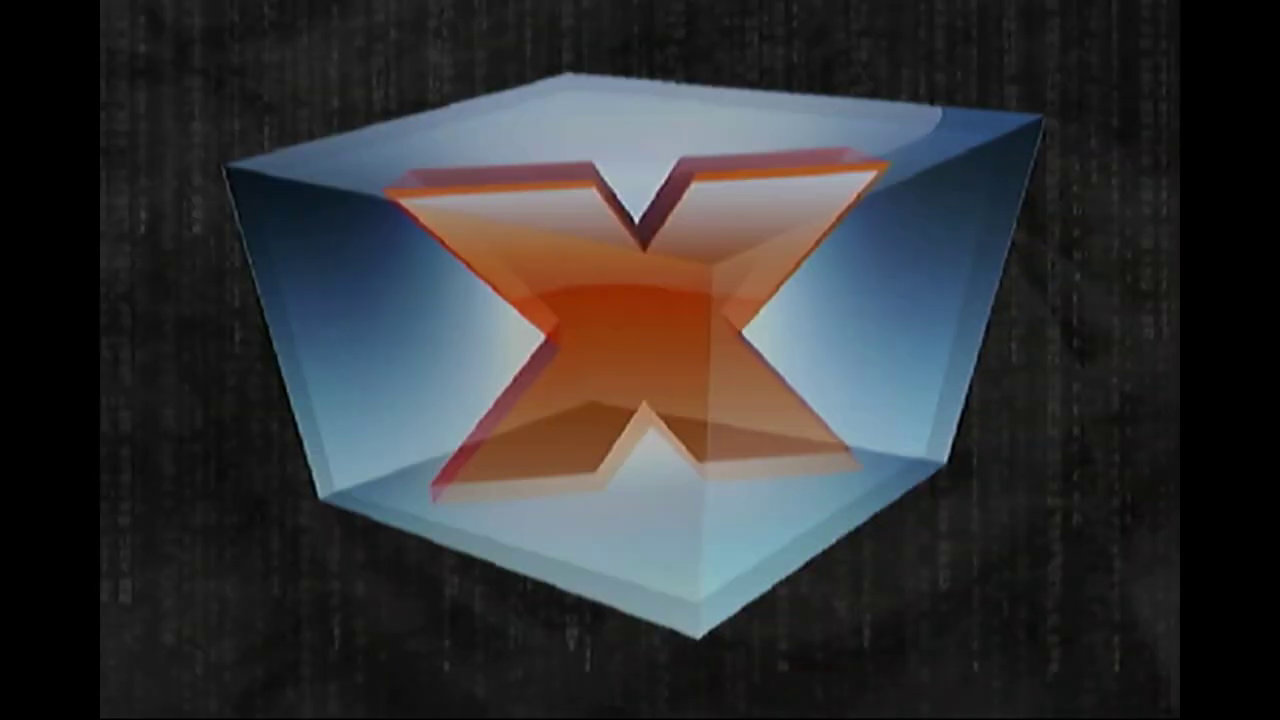
Switch to the UnleashX dashboard on the Xbox and launch the Chimp2618 hdd tools from its applications.
key(Down)
key(Down)
key(Return)
key(Down)
key(Down)
key(Down)
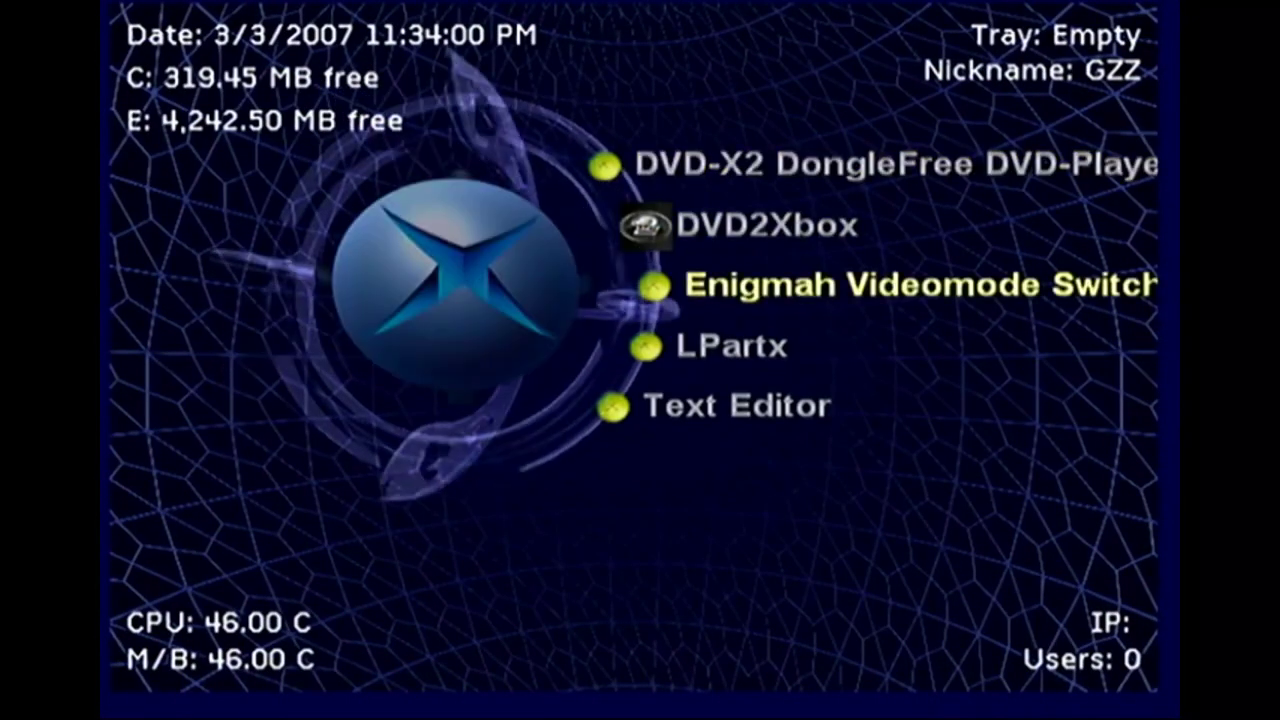
key(Return)
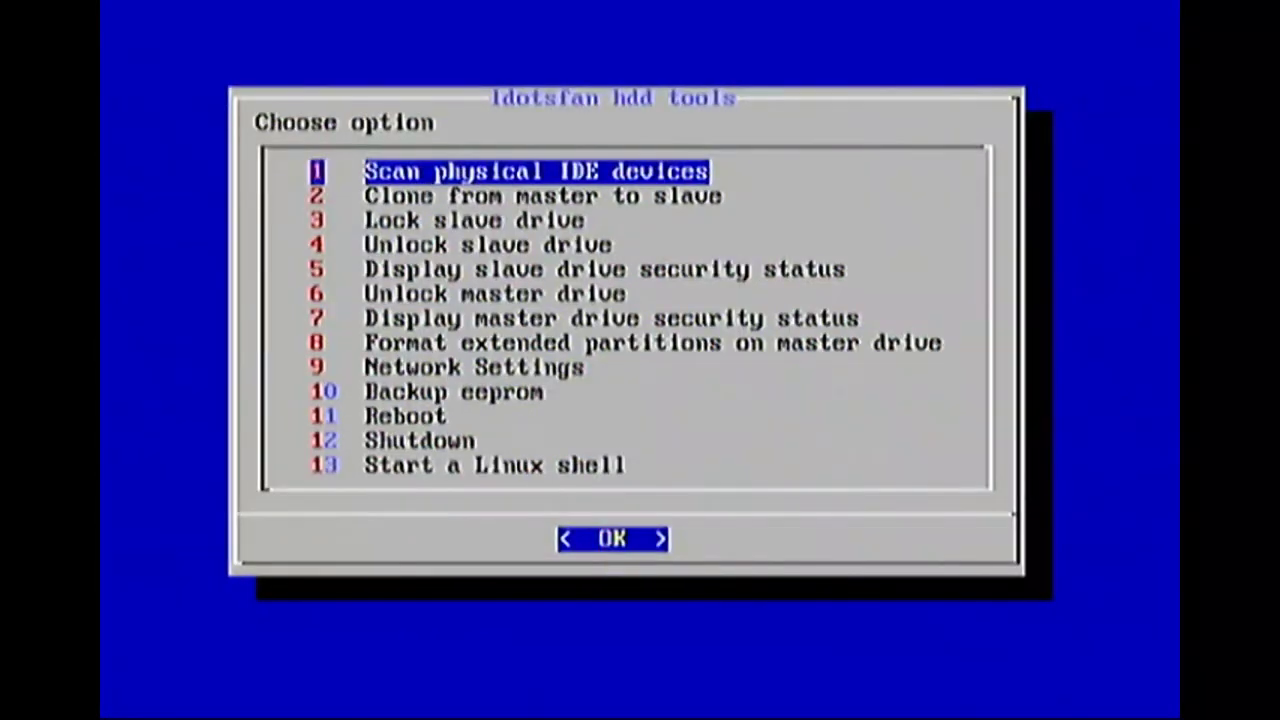
Scan the physical IDE devices and clone the master drive to the slave drive /dev/hdb, accepting the wipe and reformat.
key(Return)
key(Return)
key(Down)
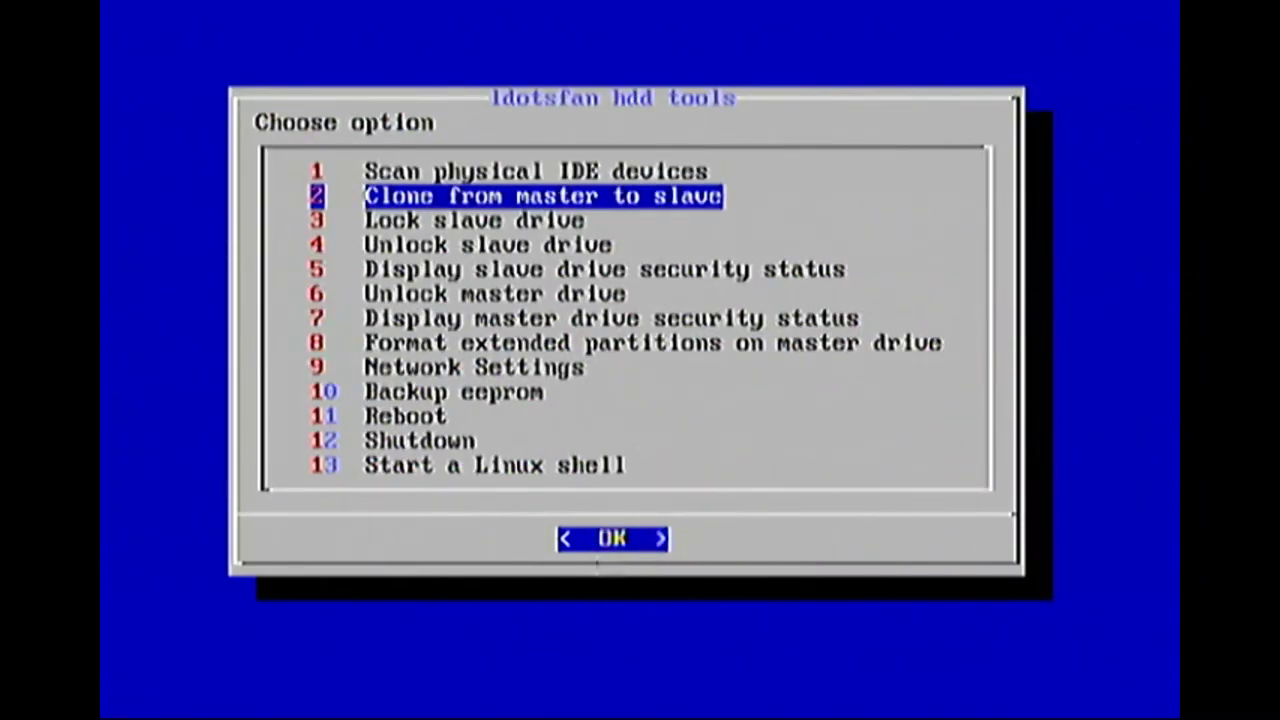
key(Return)
key(Return)
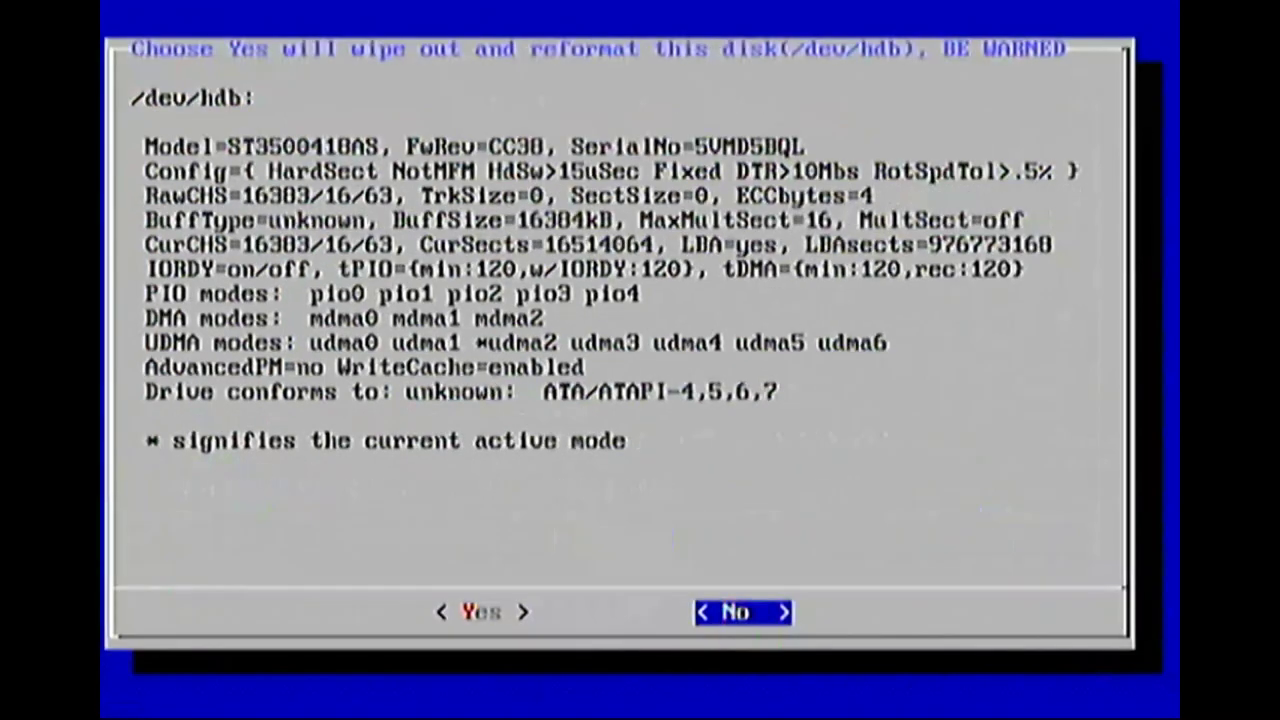
key(Left)
key(Return)
key(Return)
key(Return)
key(Return)
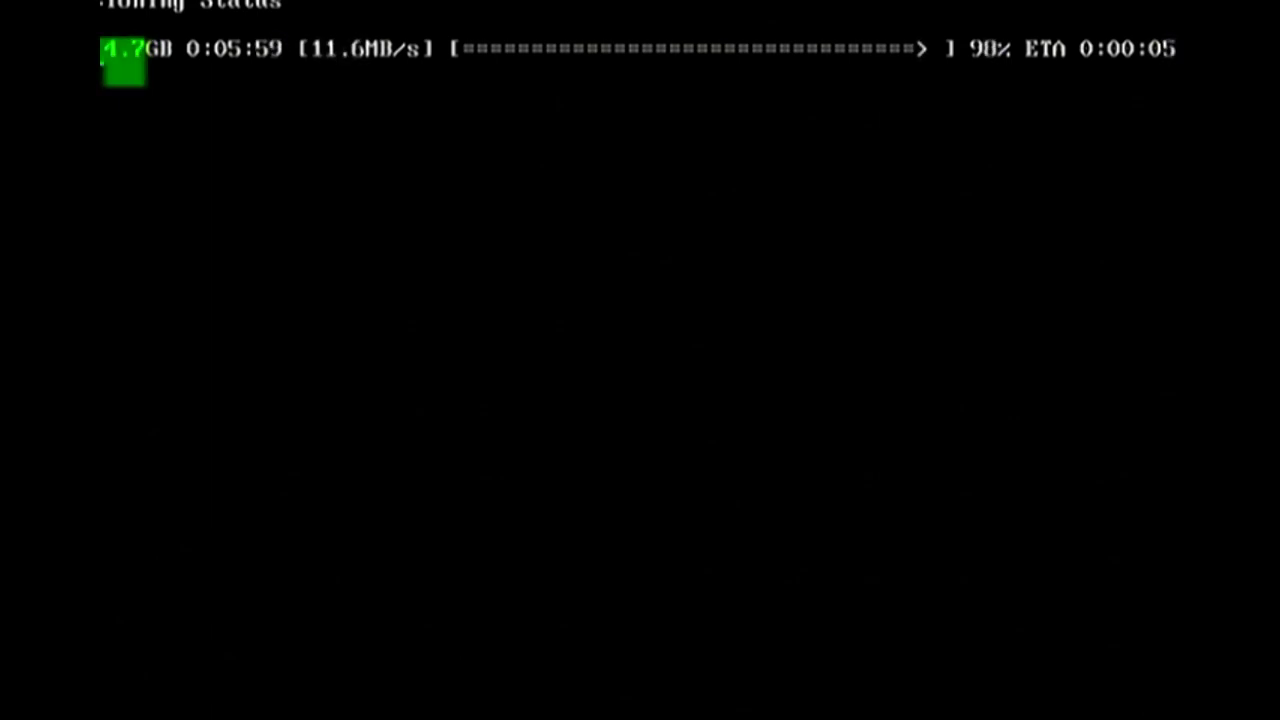
Lock the slave drive using the key from the motherboard and accept the lock.
key(Down)
key(Down)
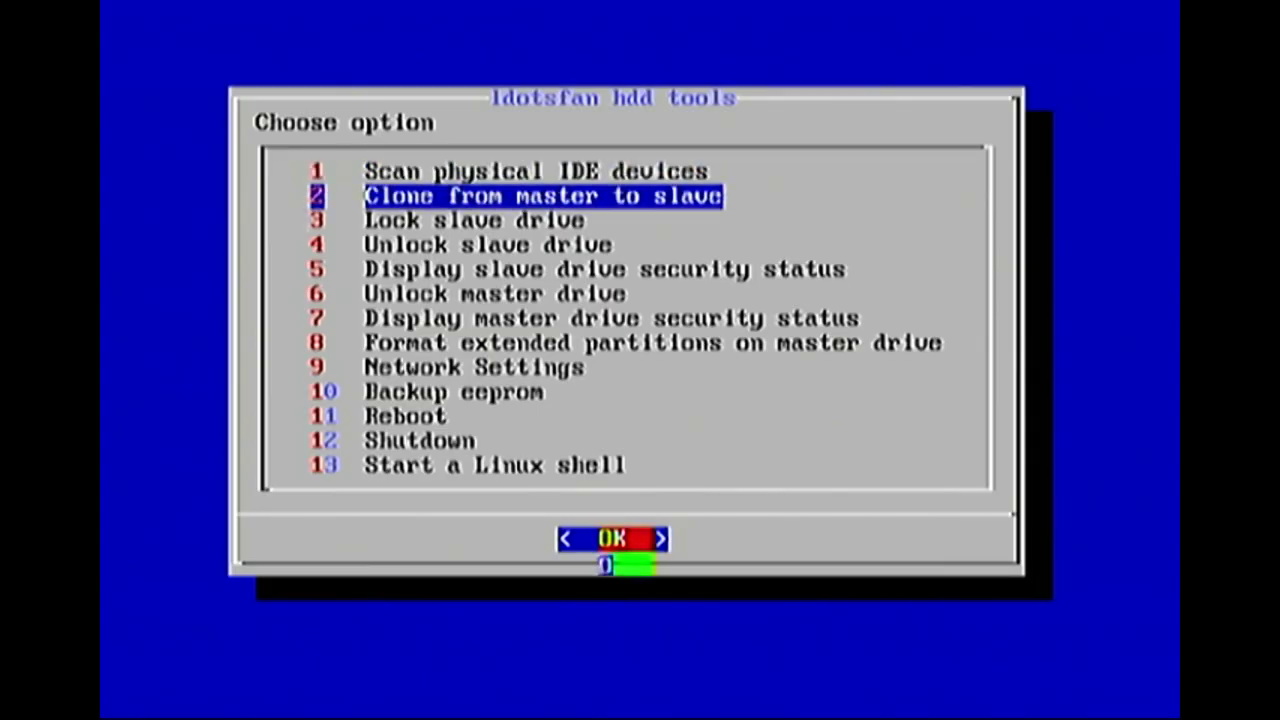
key(Return)
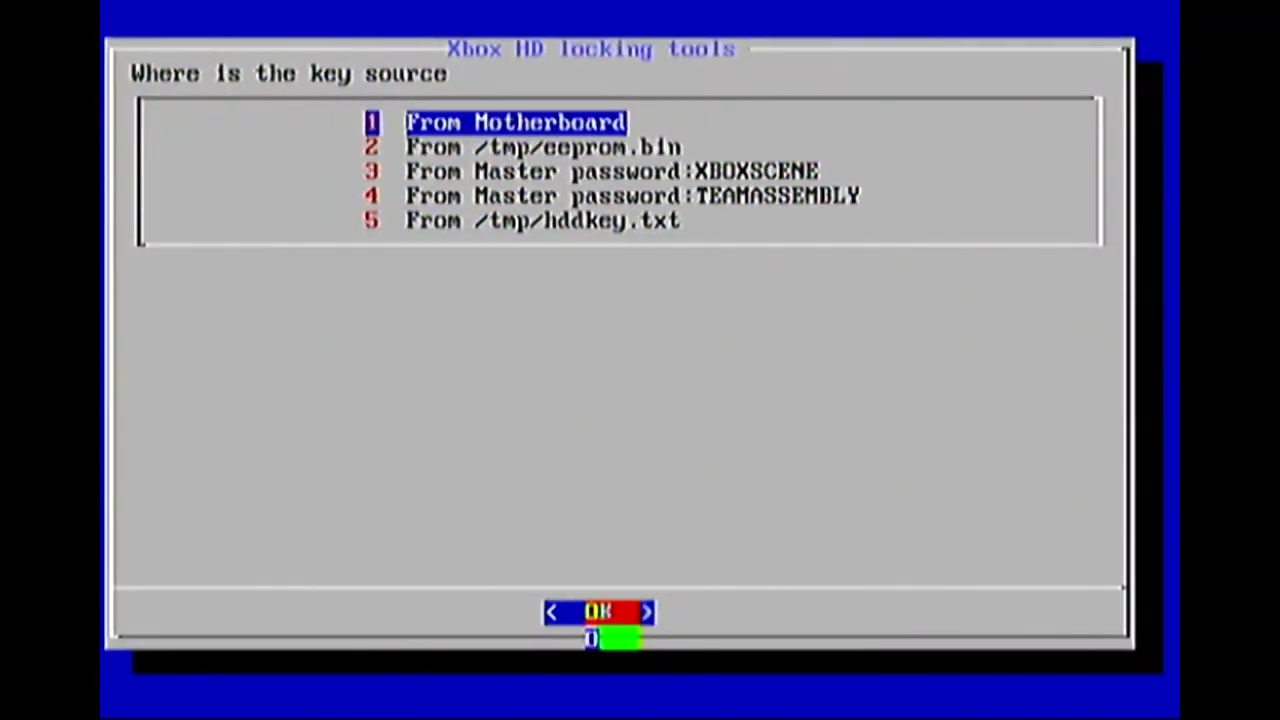
key(Return)
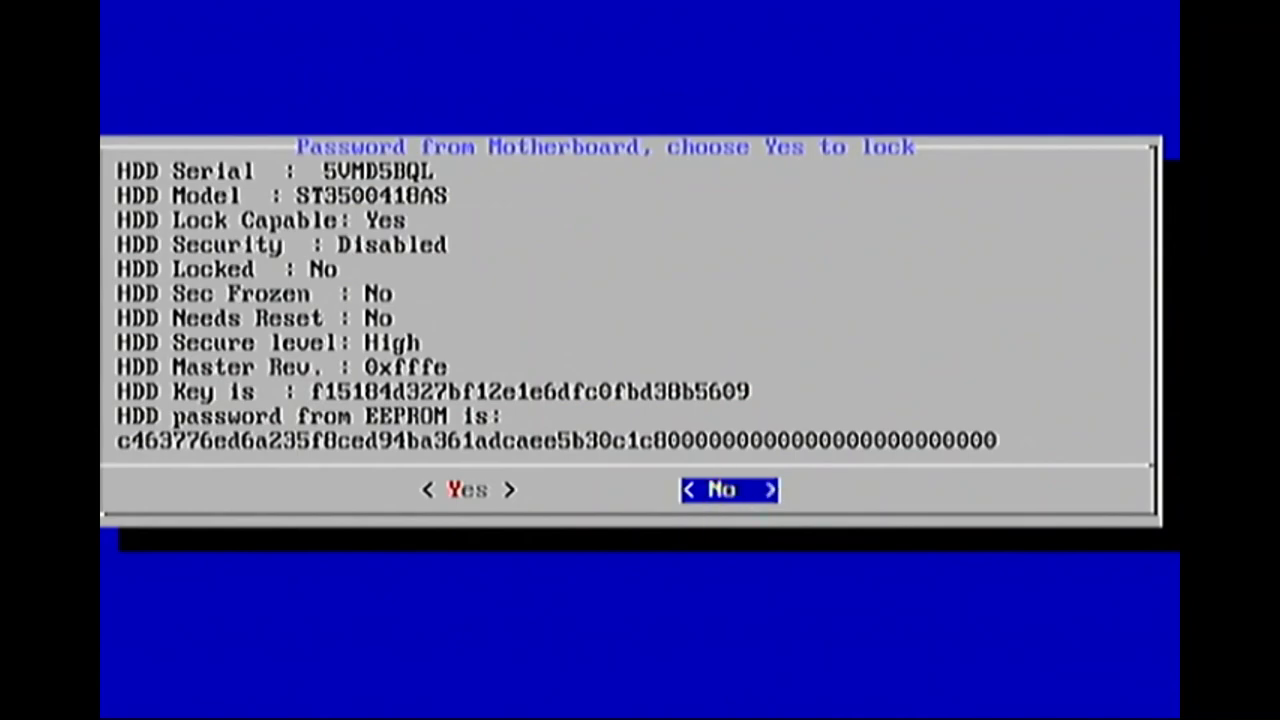
key(Left)
key(Return)
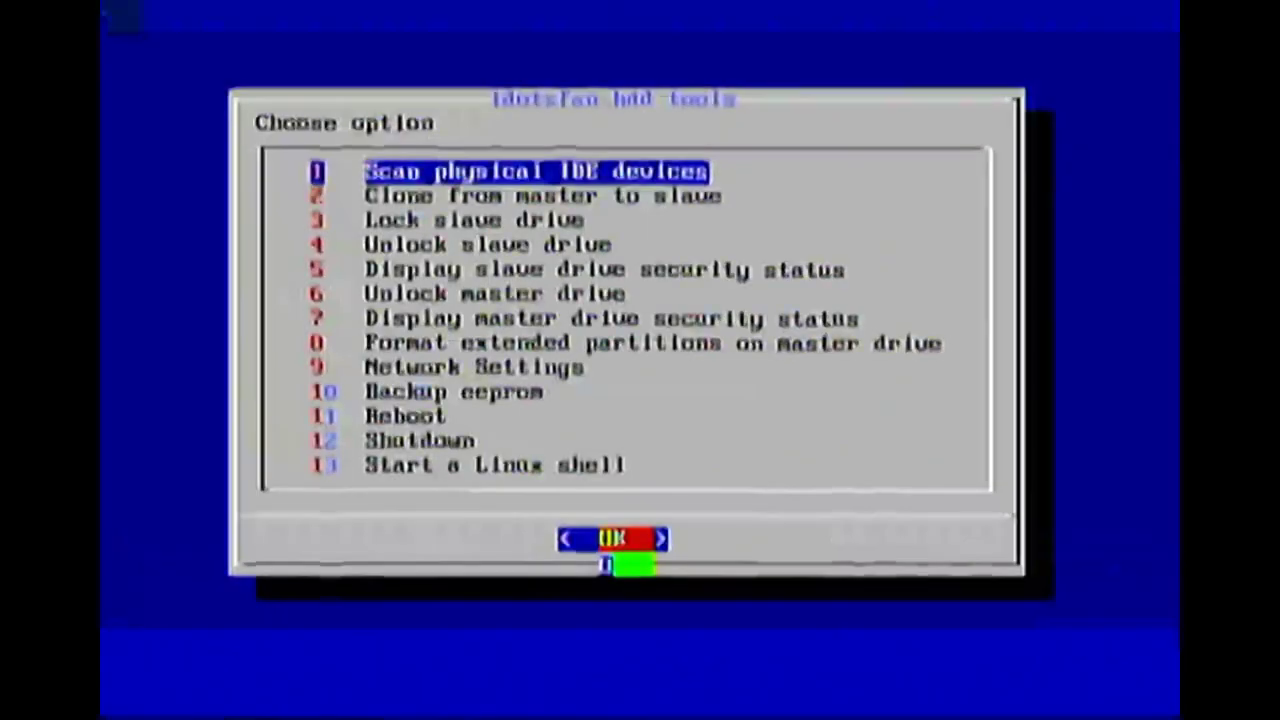
Run the eeprom backup option of the hdd tools.
key(4)
key(Down)
key(Down)
key(Down)
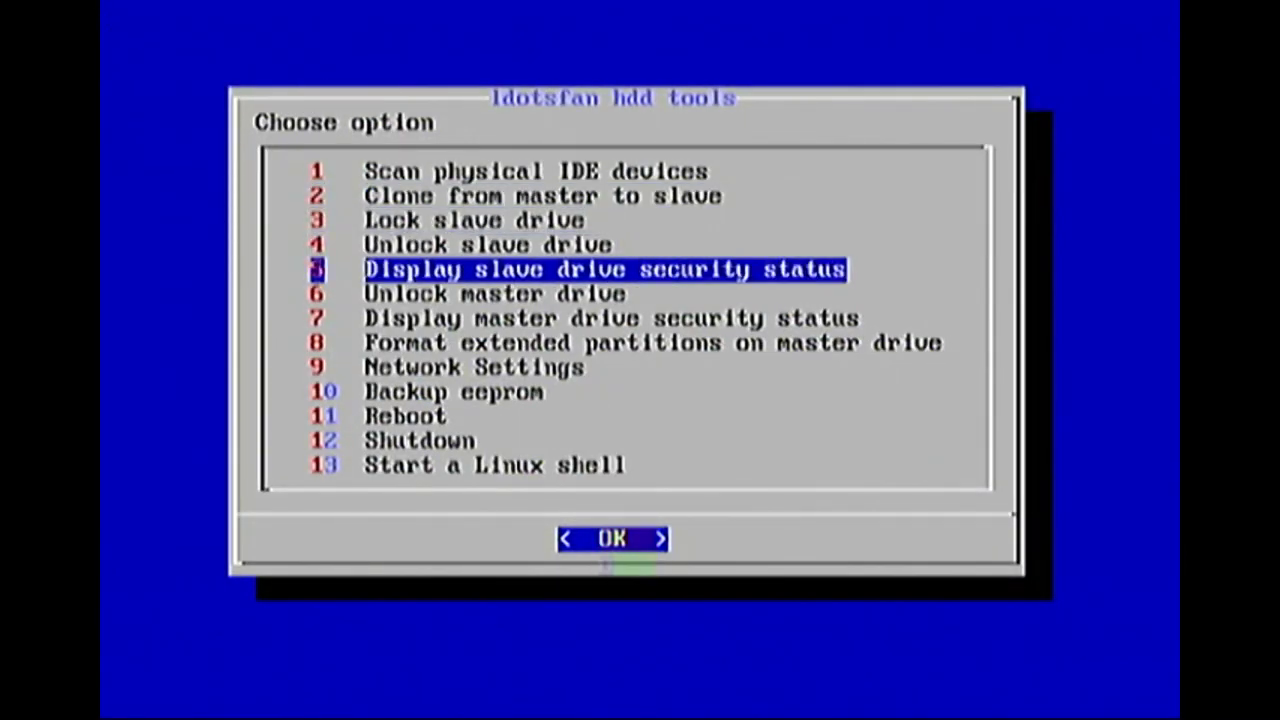
key(Down)
key(Down)
key(Down)
key(Down)
key(Down)
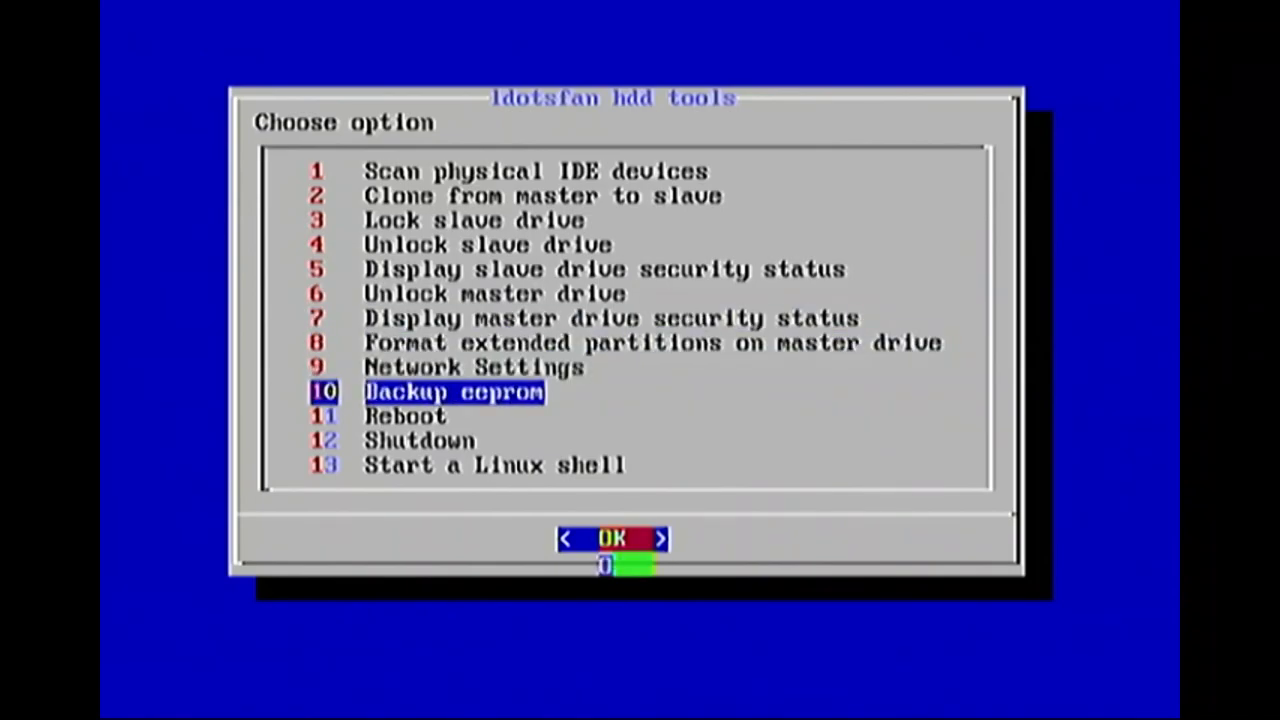
key(Return)
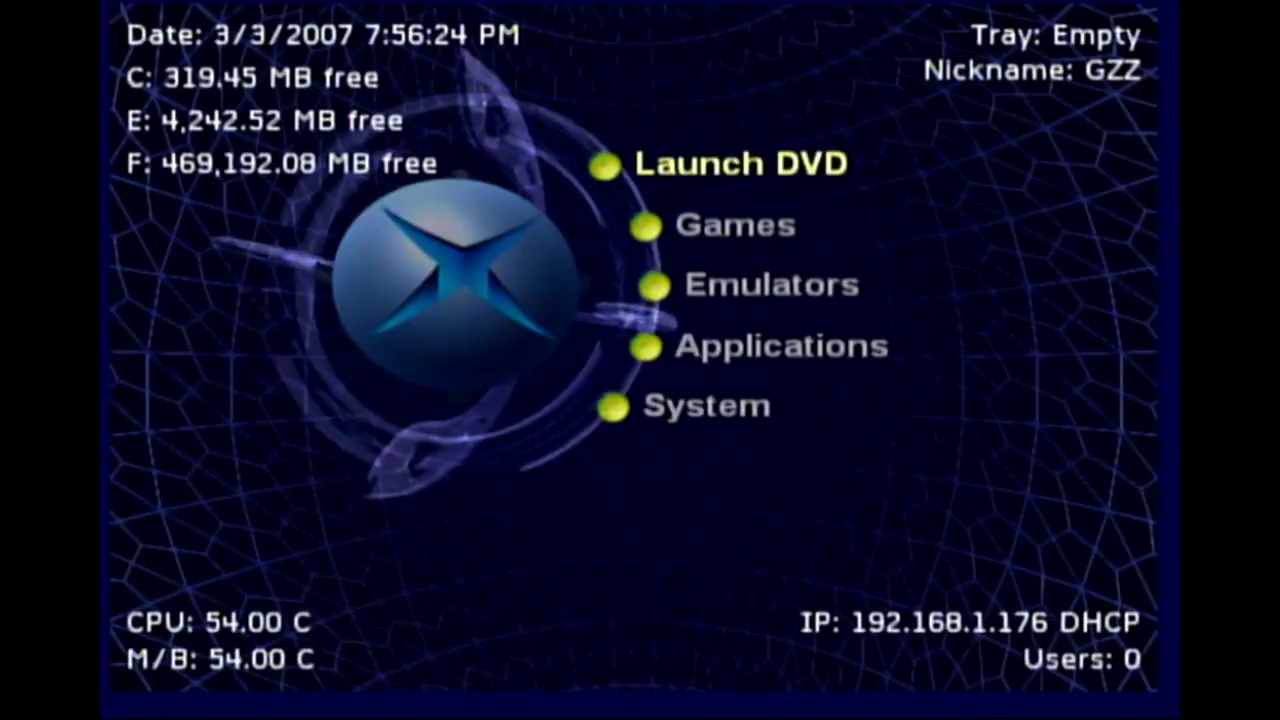
Open the Format Menu in the System section of the UnleashX dashboard.
key(Down)
key(Down)
key(Down)
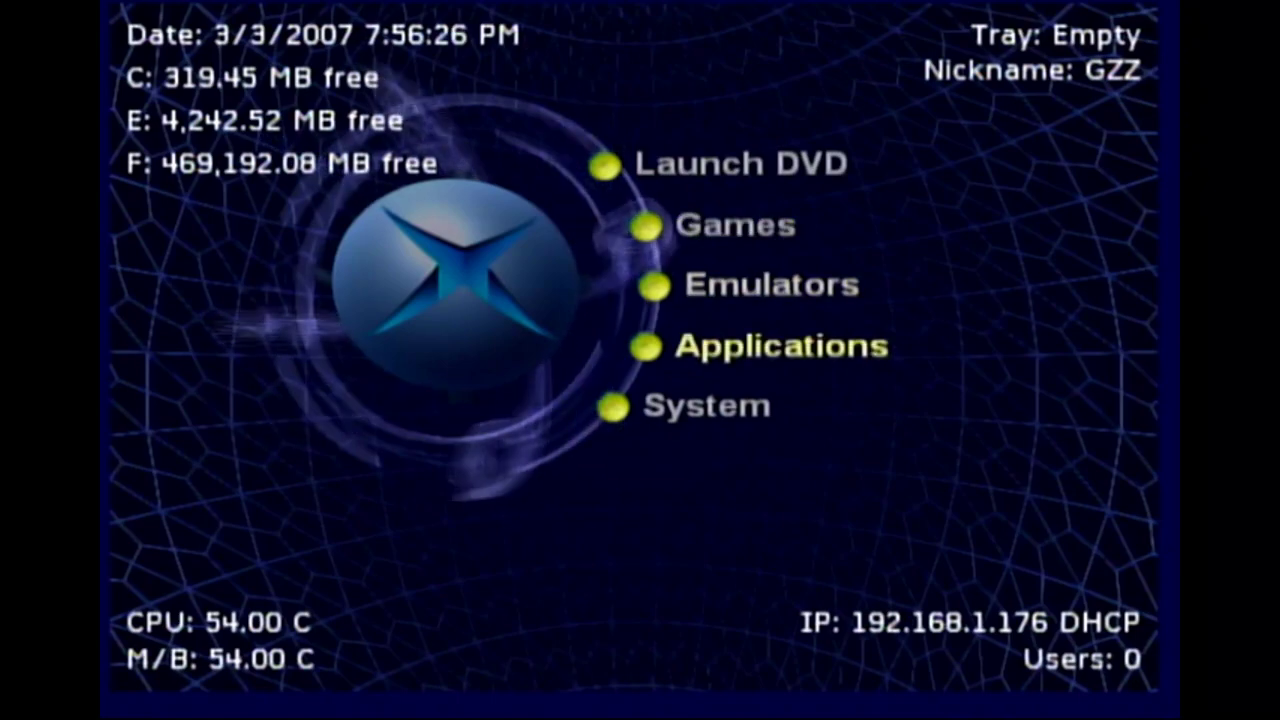
key(Down)
key(Return)
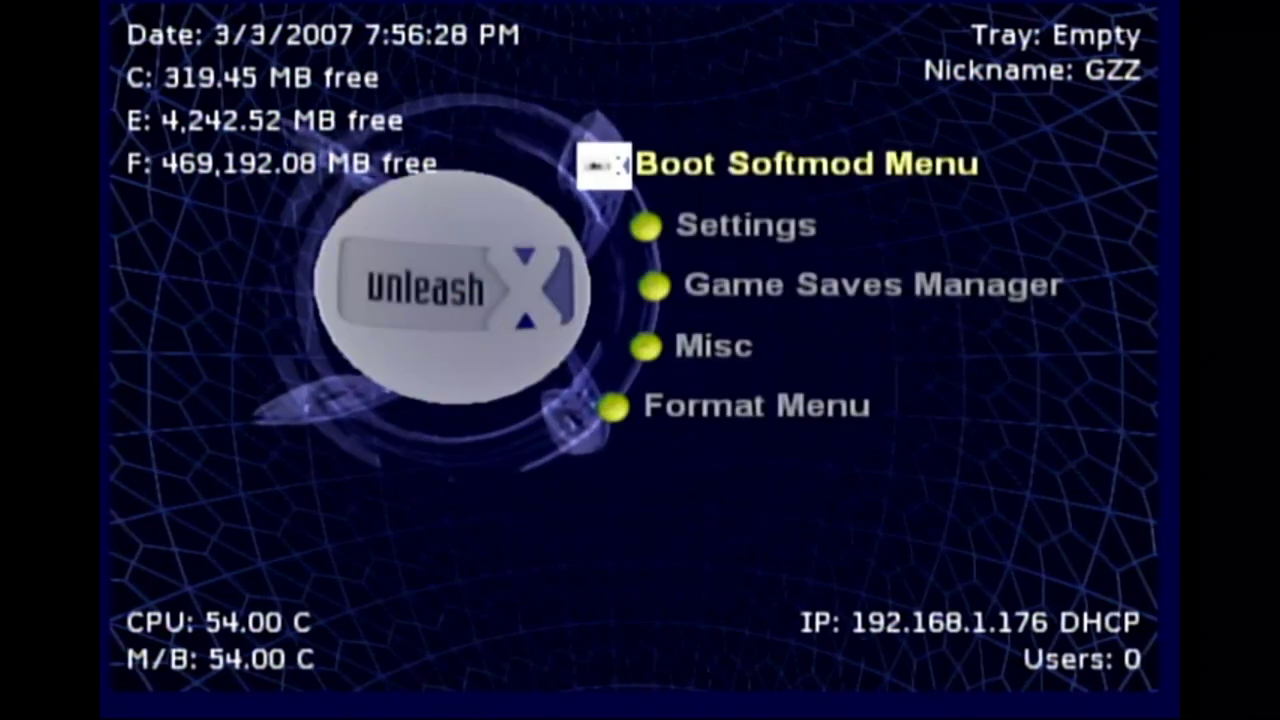
key(Down)
key(Down)
key(Down)
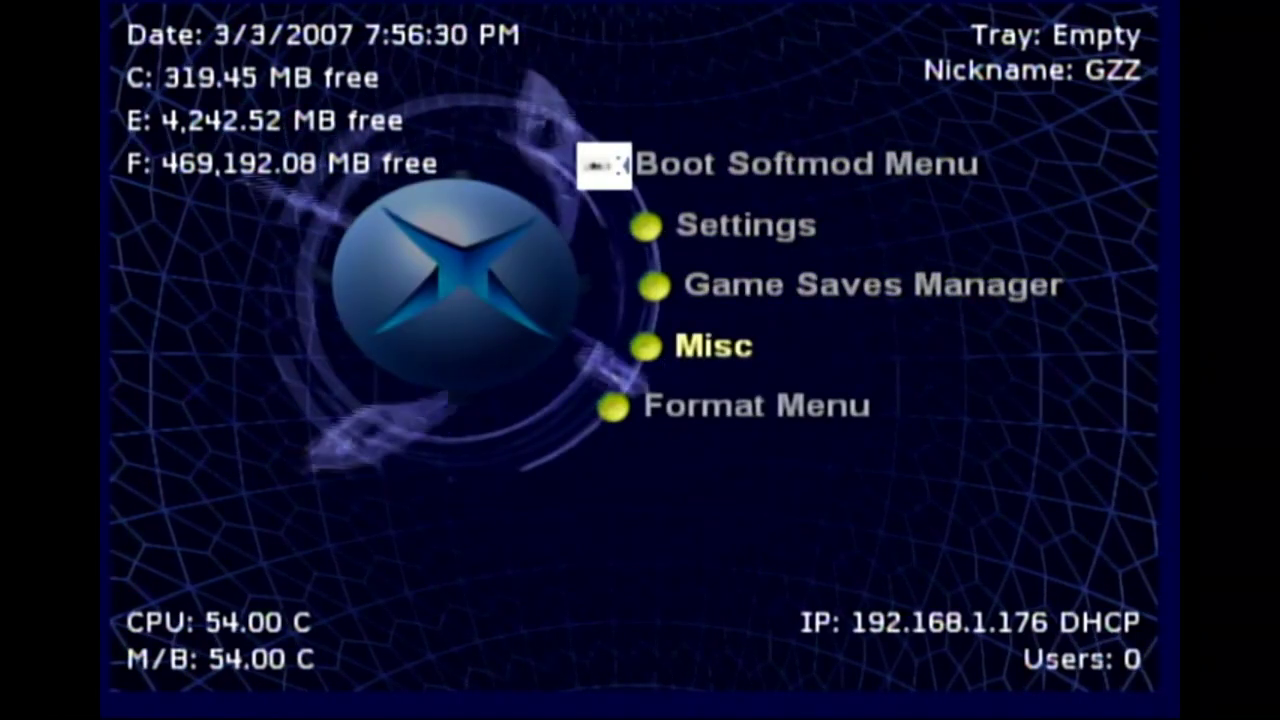
key(Down)
key(Return)
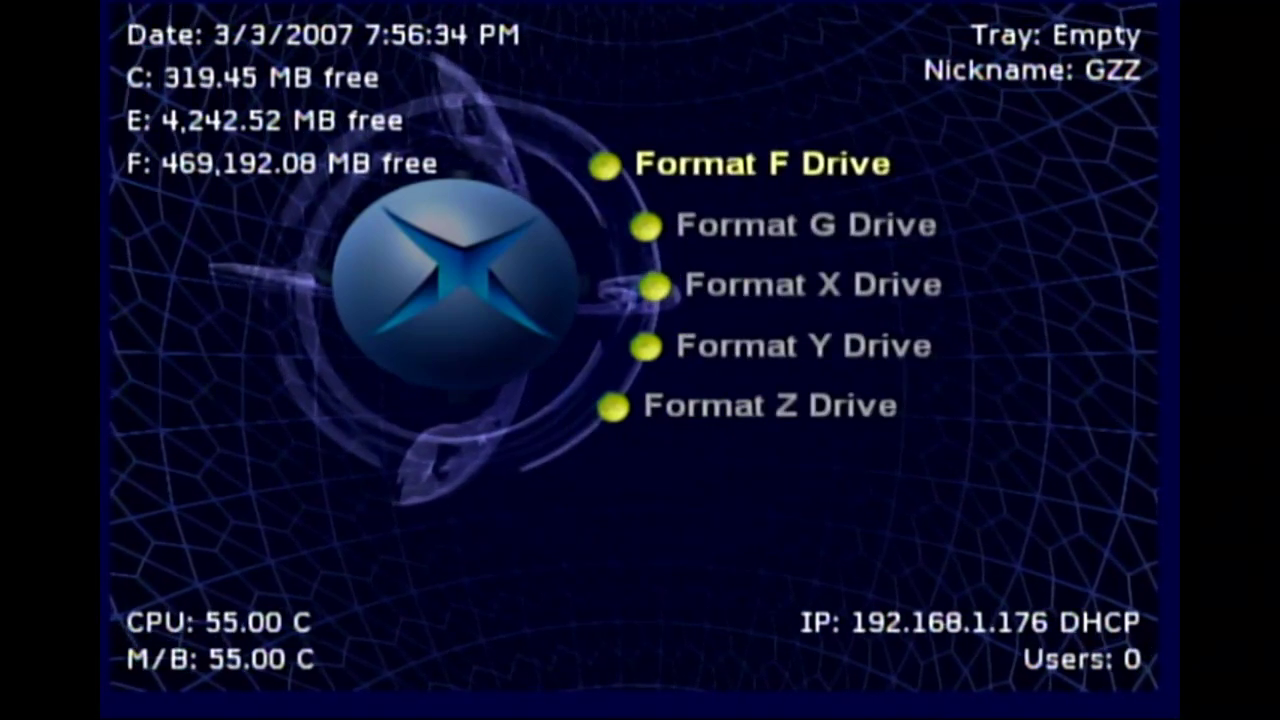
Format the F drive, dismiss the closing message and return to the main dashboard menu.
key(Return)
key(Right)
key(Left)
key(Return)
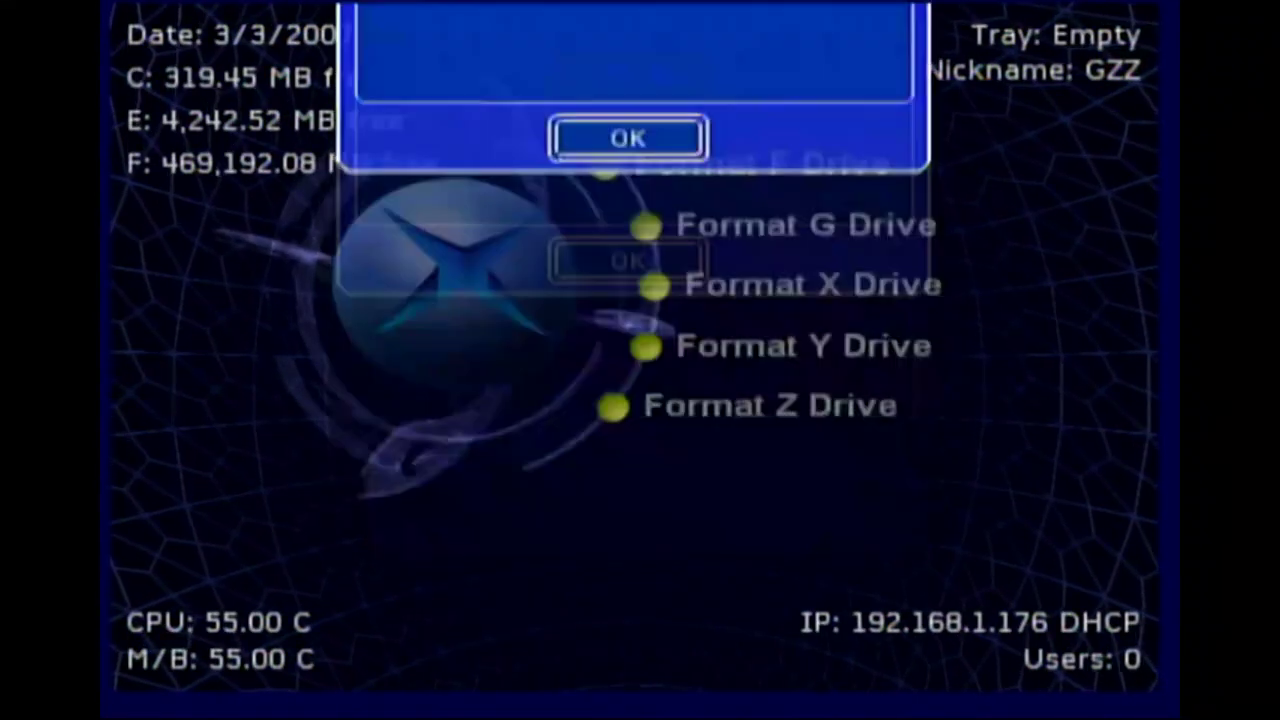
key(Return)
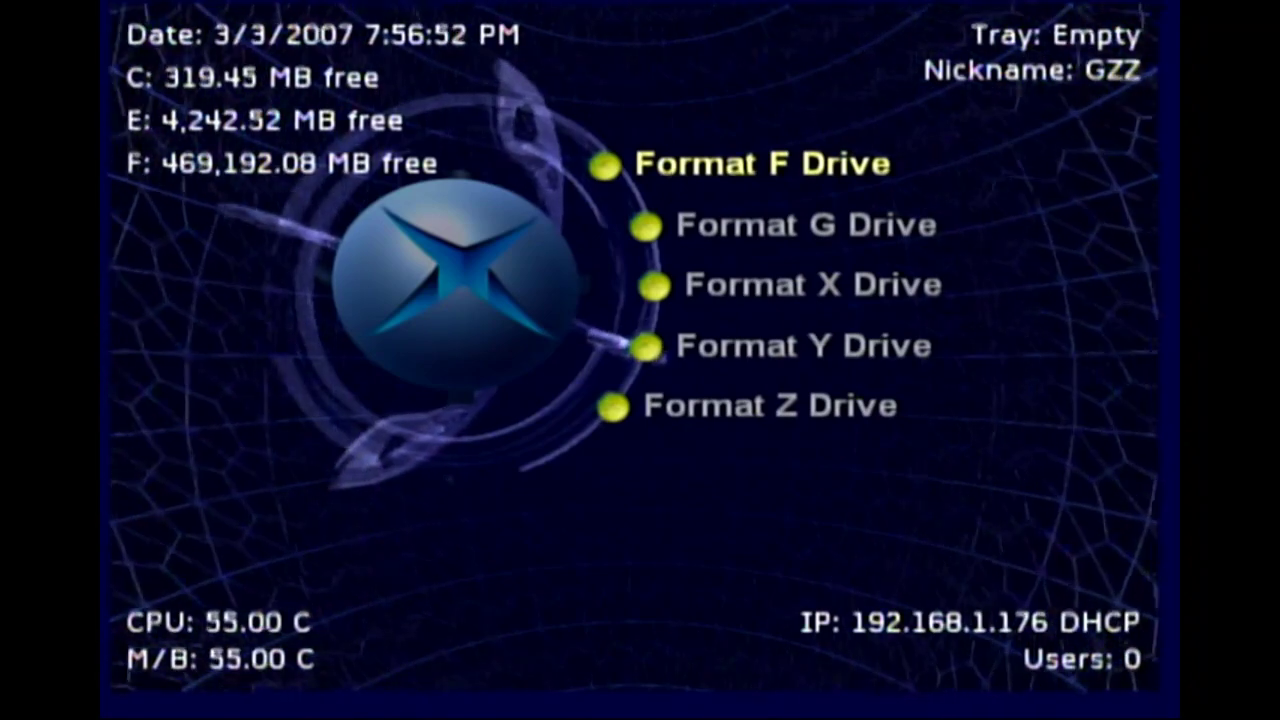
key(Escape)
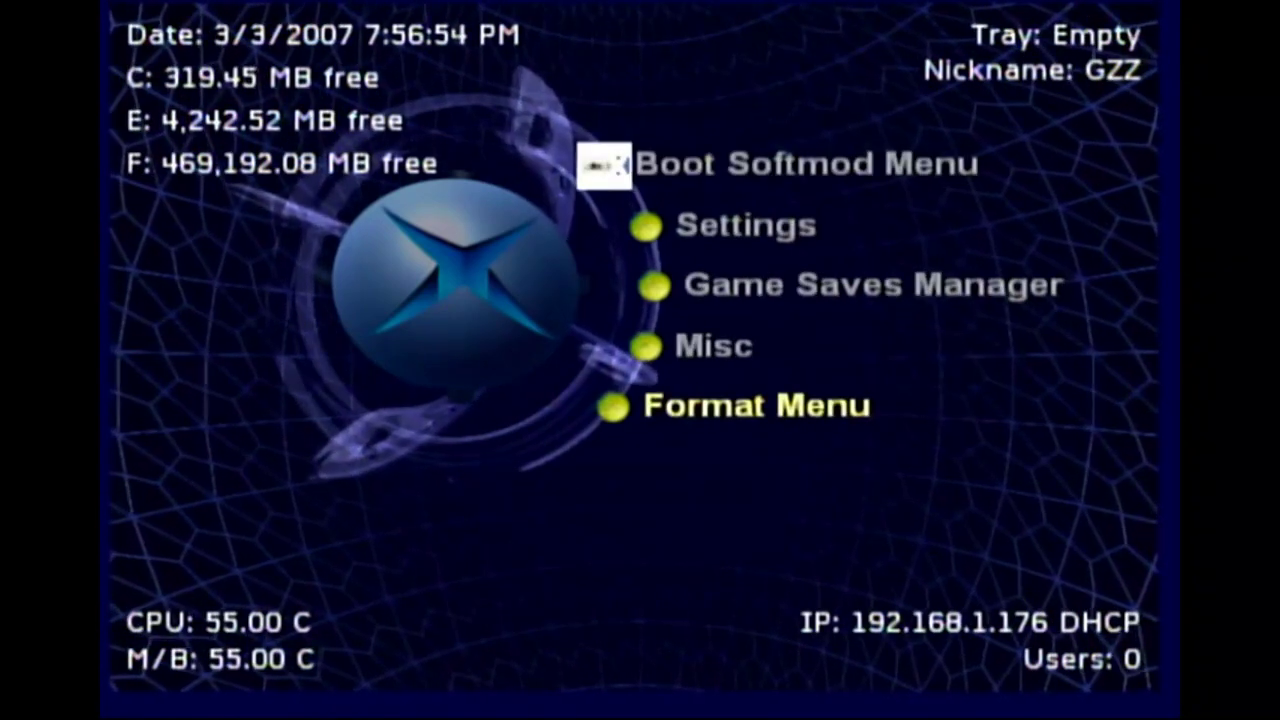
key(Escape)
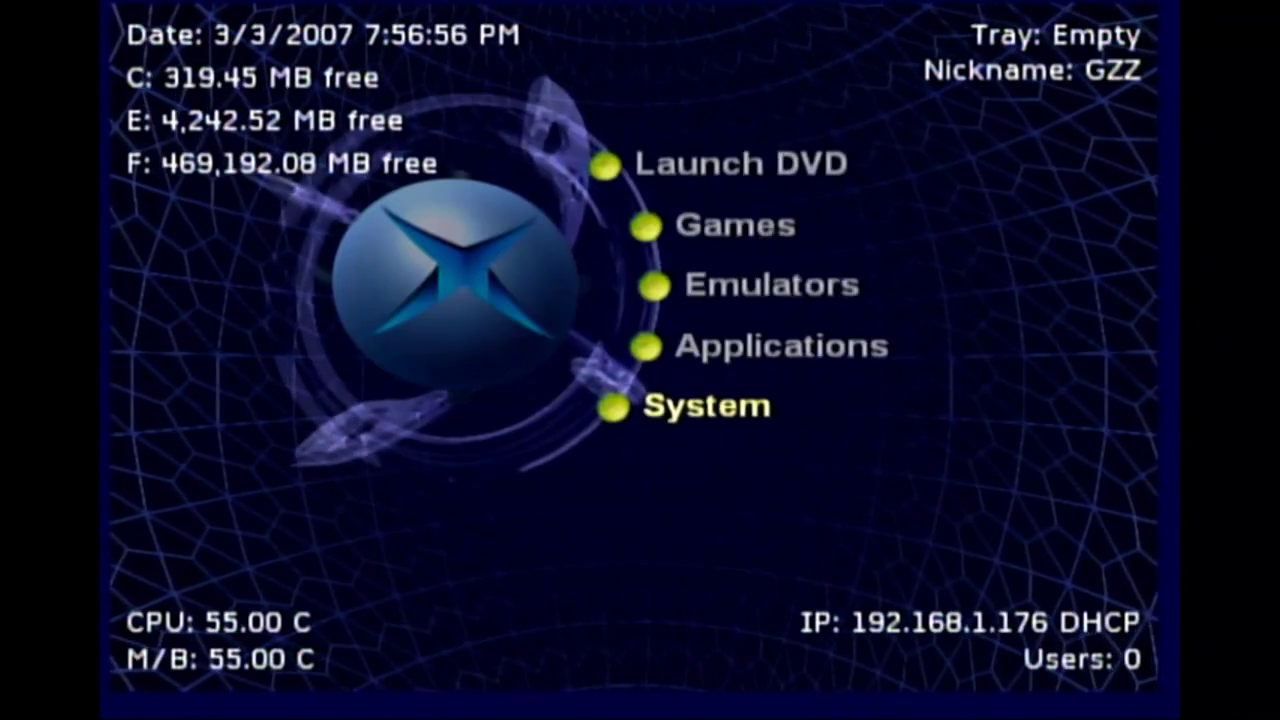